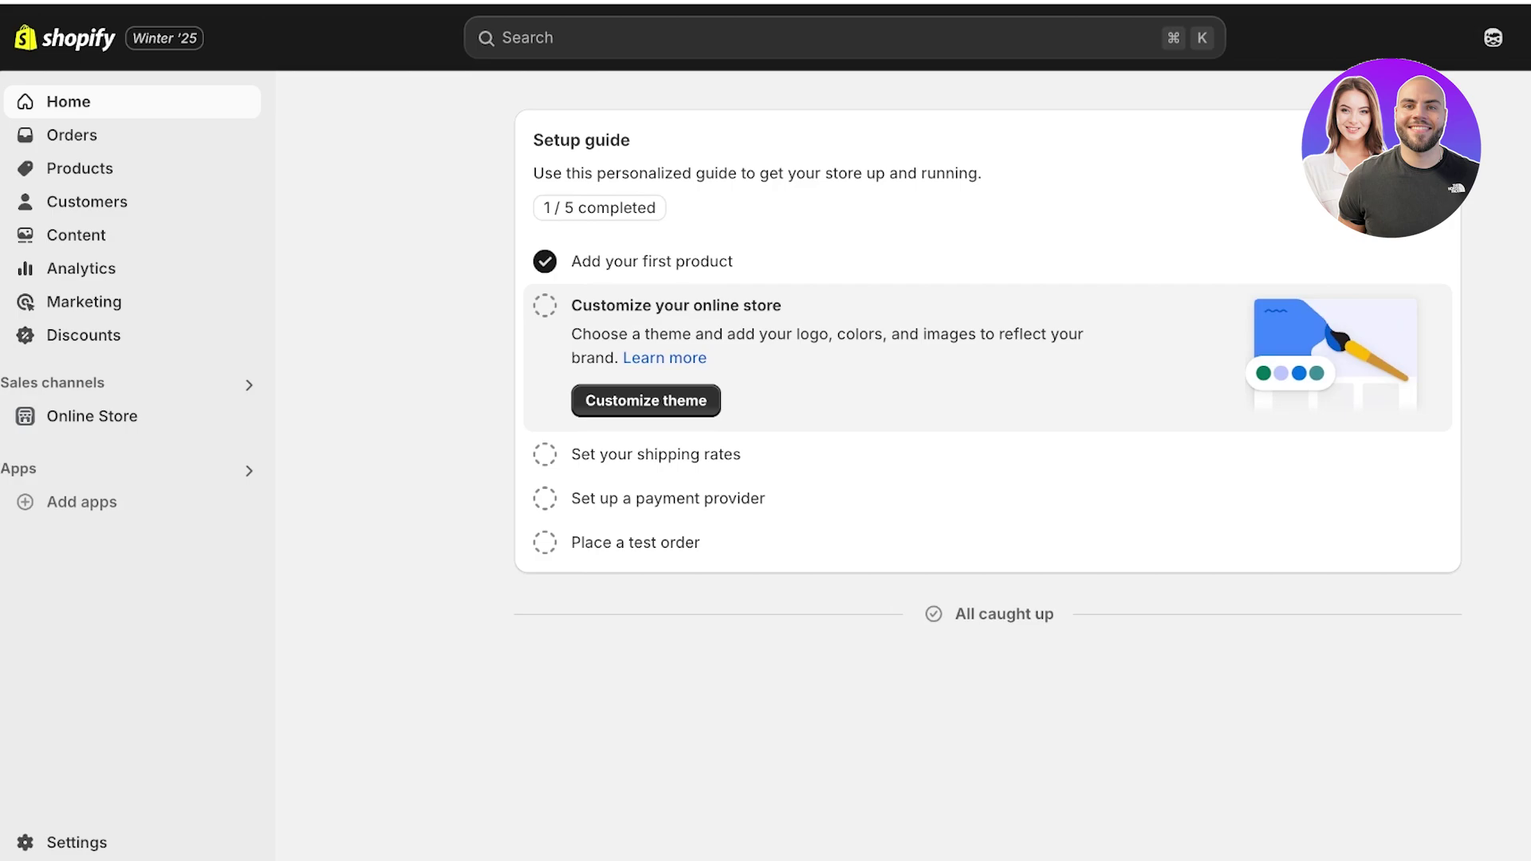
# - Search the Shopify App Store for 'judge me' to find Judge.me Product Reviews
pyautogui.click(82, 502)
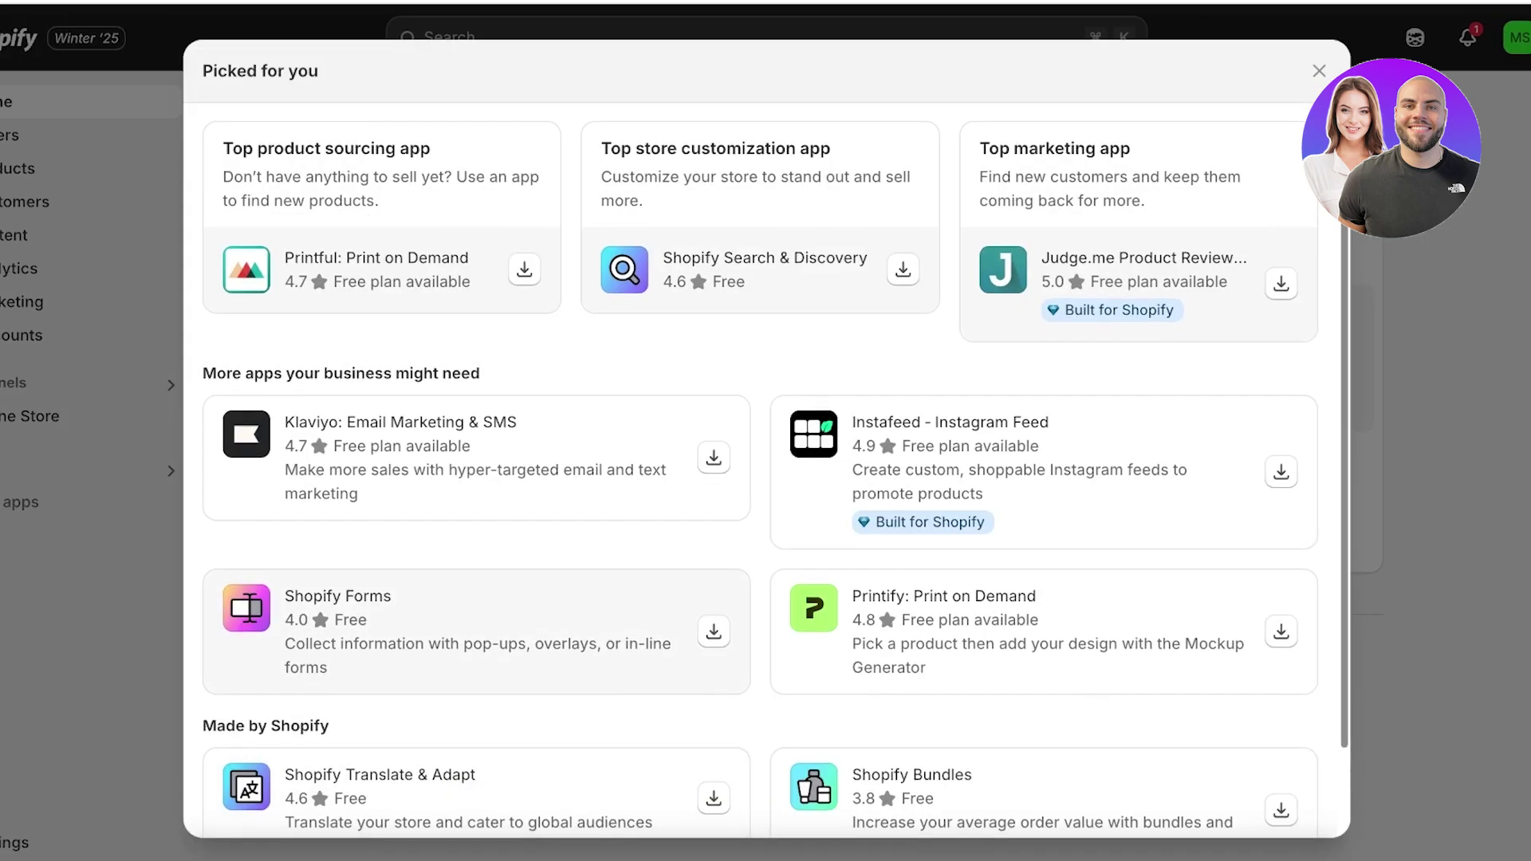
pyautogui.scroll(-2, 475, 630)
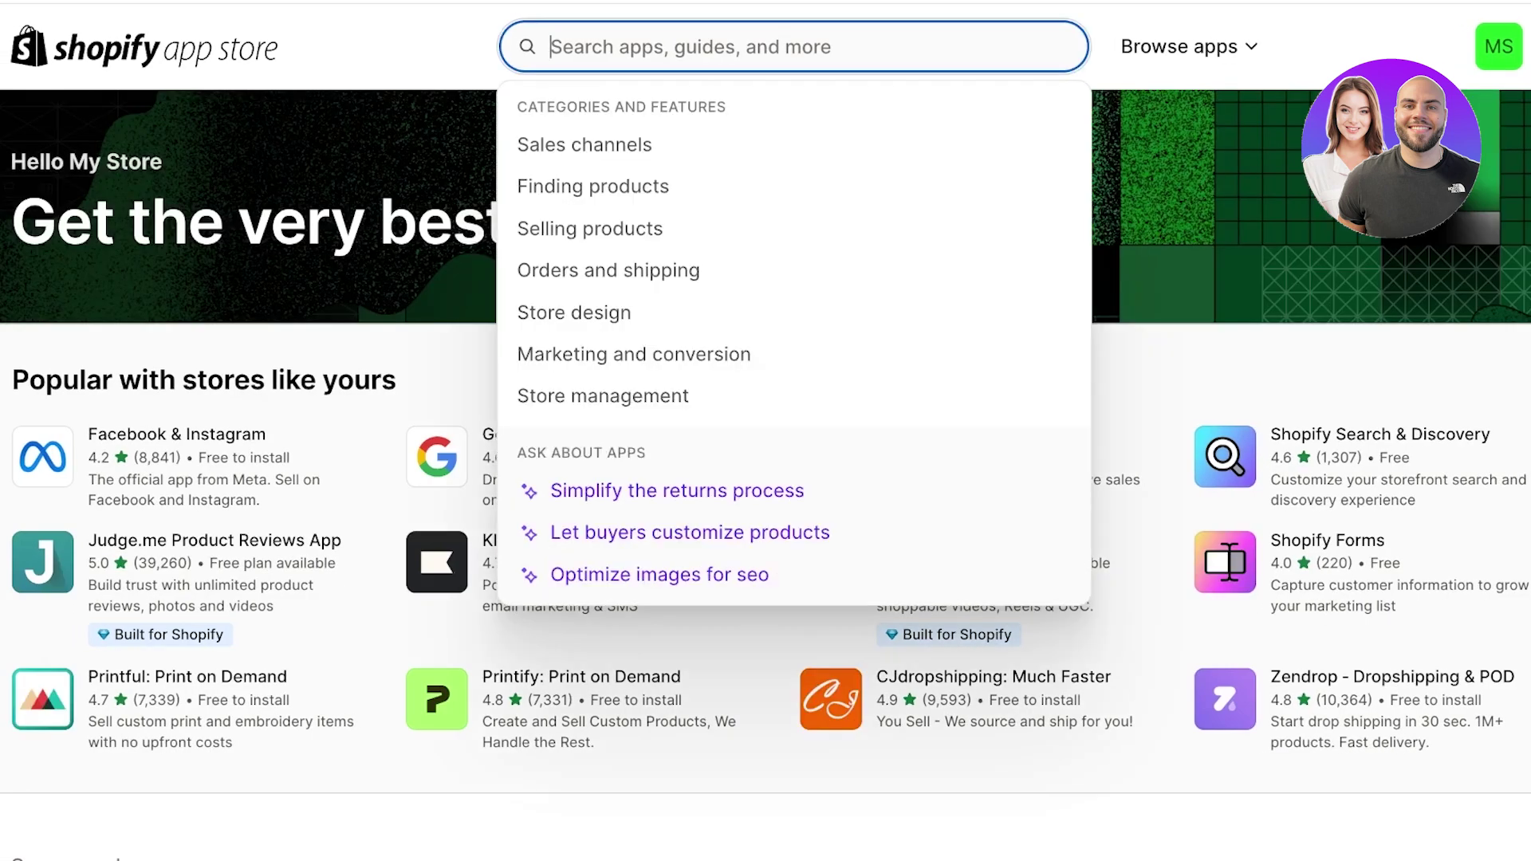
pyautogui.write('judge me')
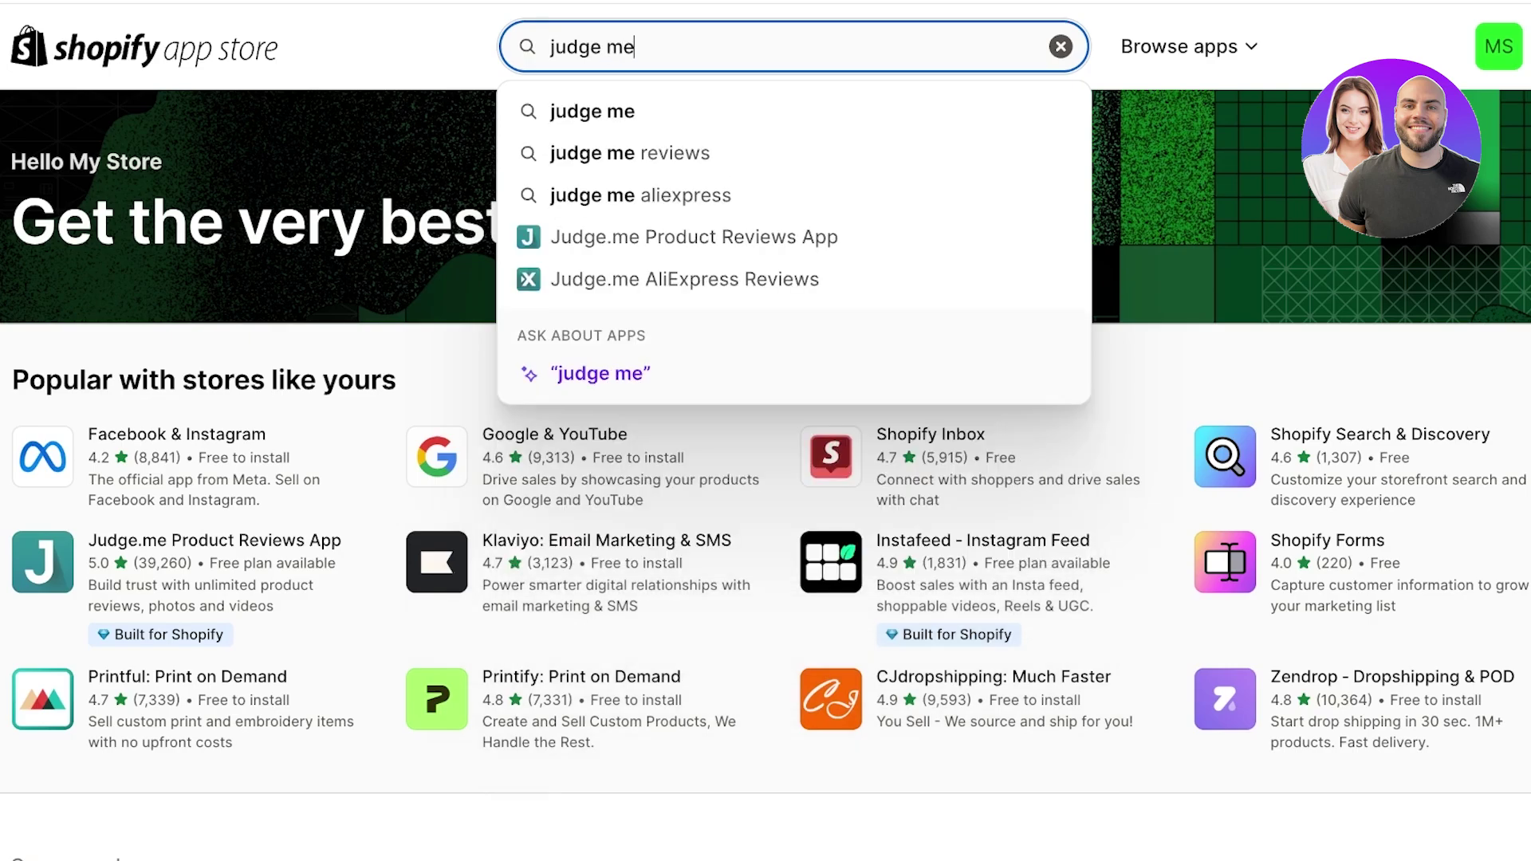
pyautogui.press('Return')
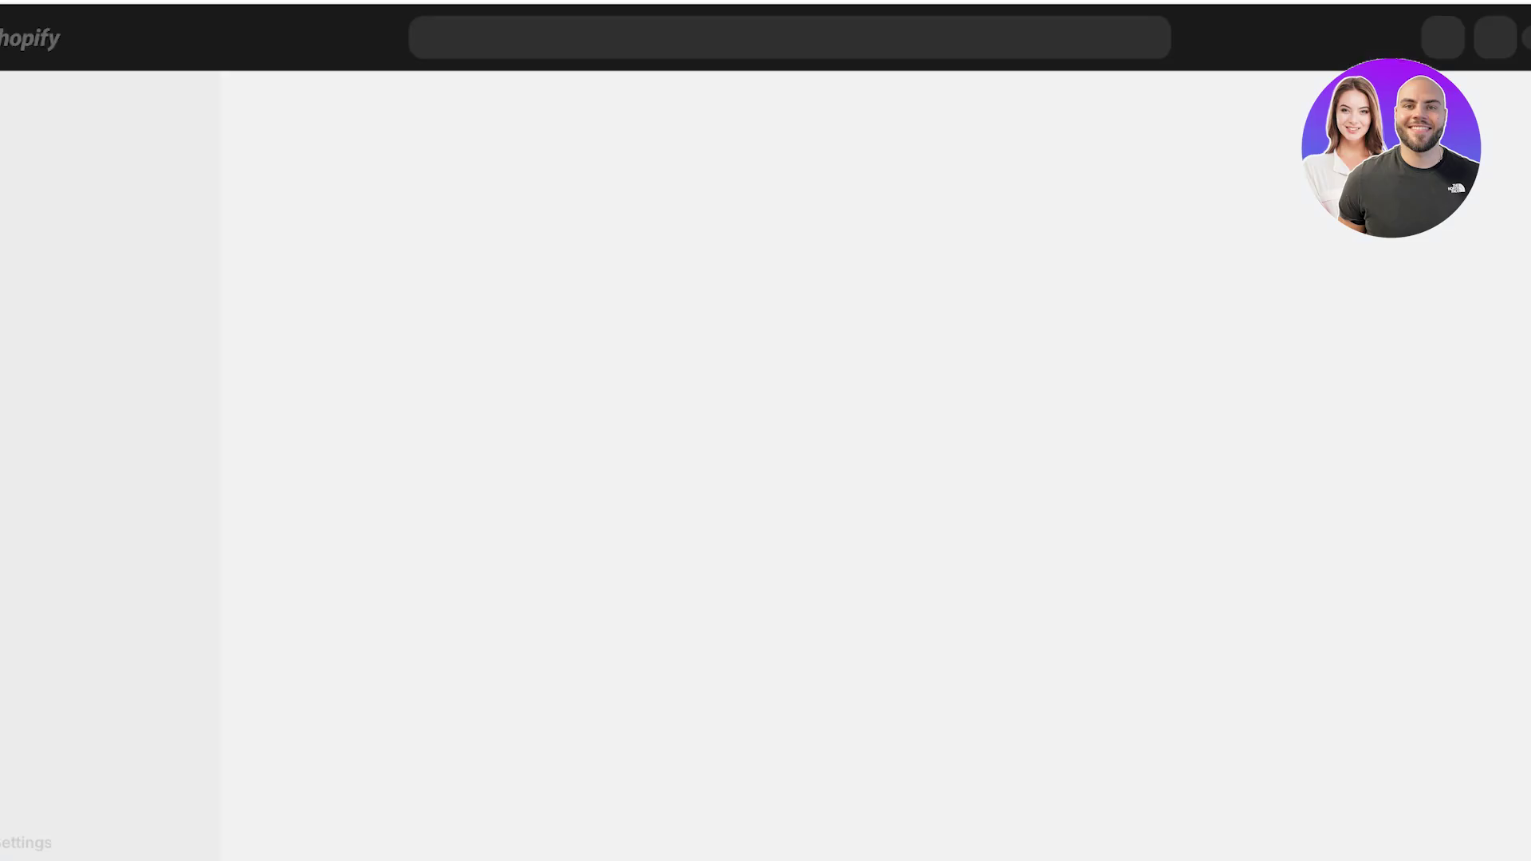
# - Install Judge.me Reviews and advance its onboarding to the Review Widget step
pyautogui.click(1238, 563)
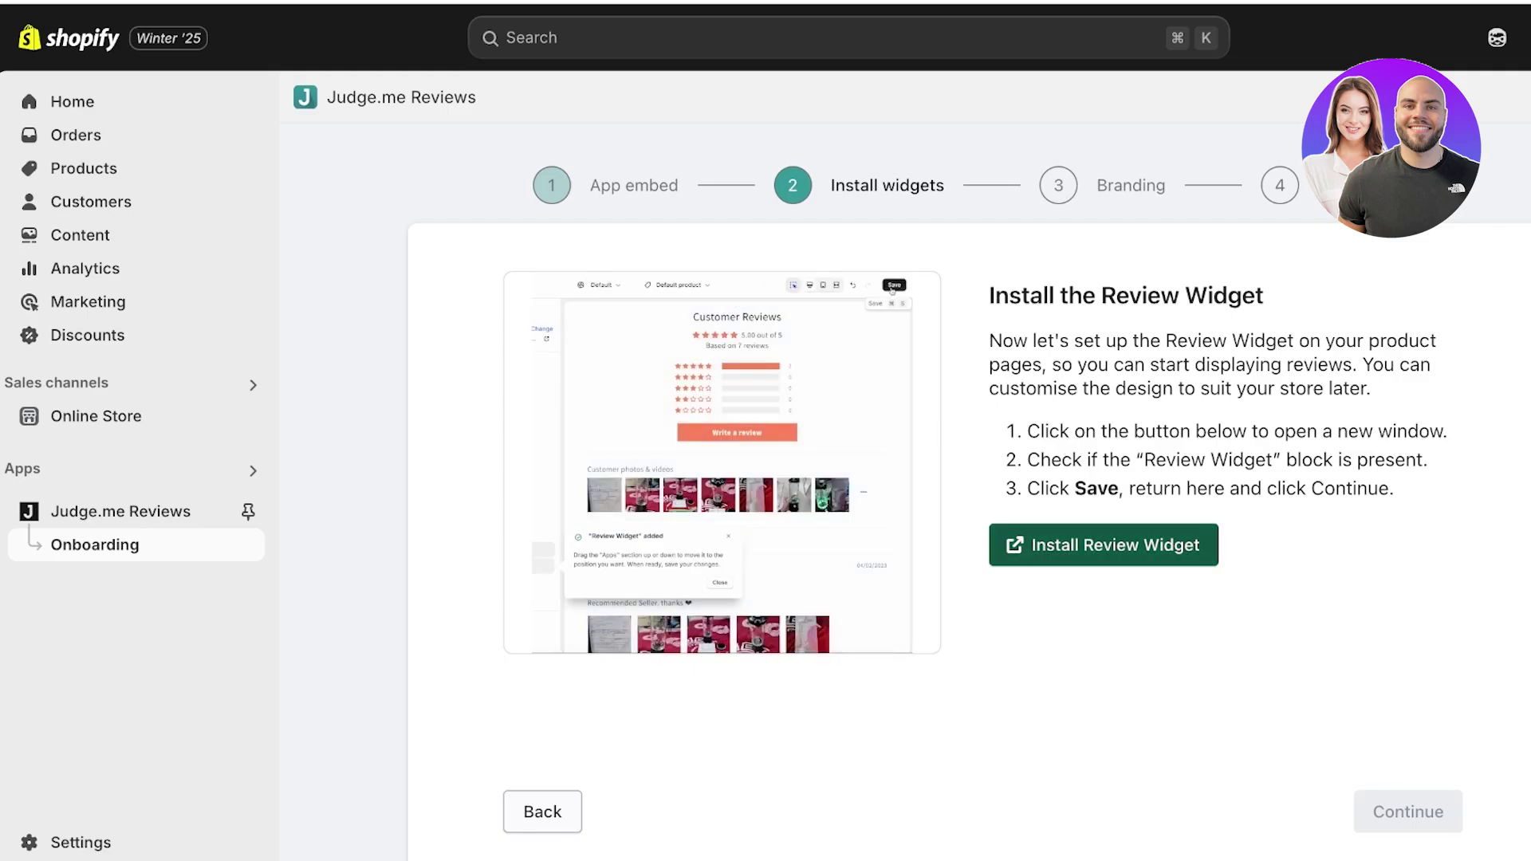
# - Place the Judge.me Review Widget above Related products on the product template and save
pyautogui.click(1103, 545)
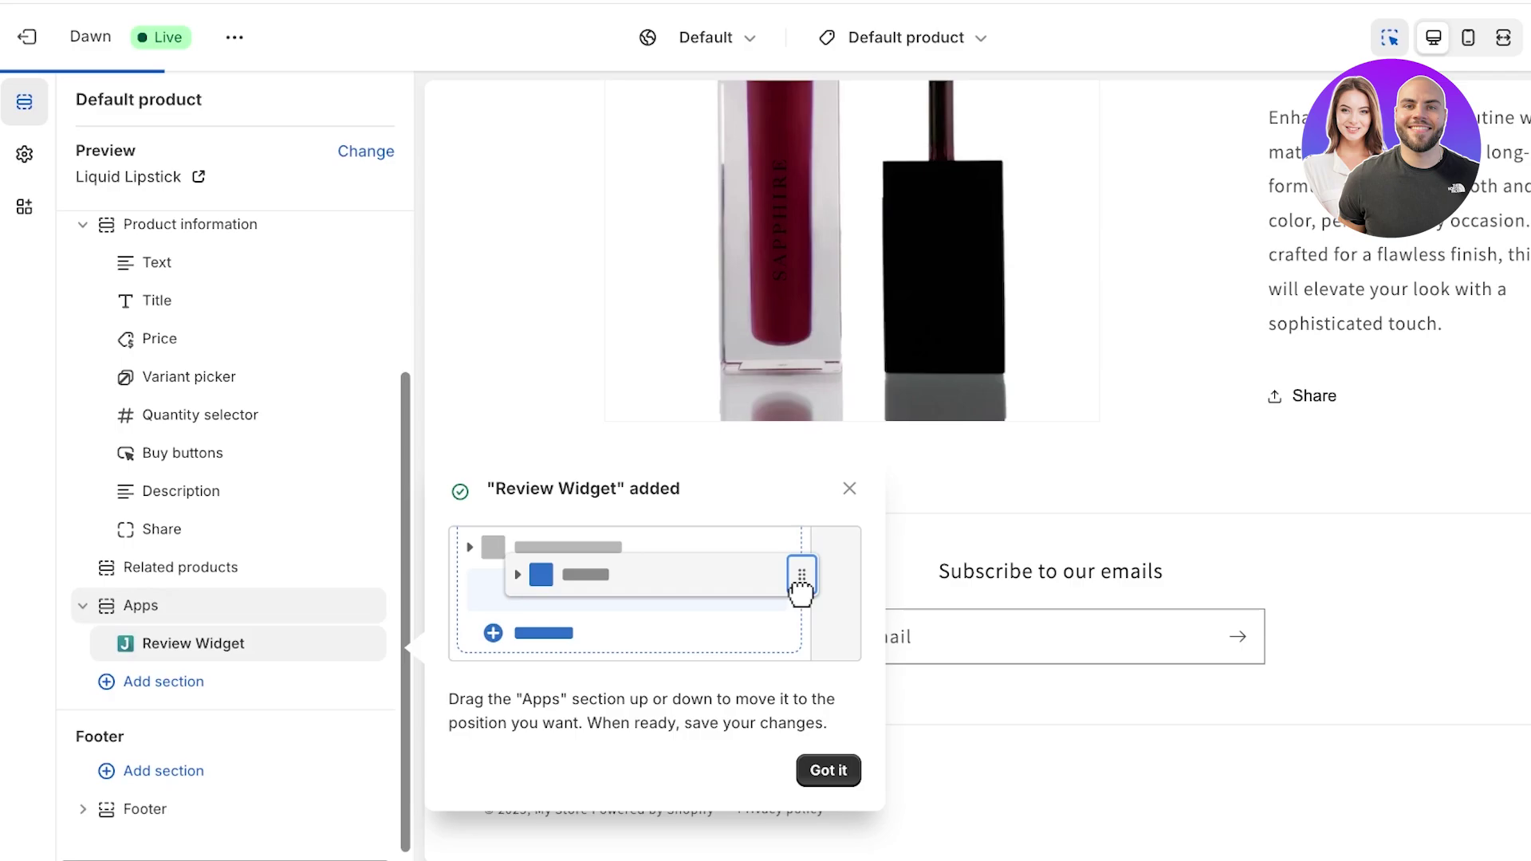
pyautogui.scroll(-8, 977, 467)
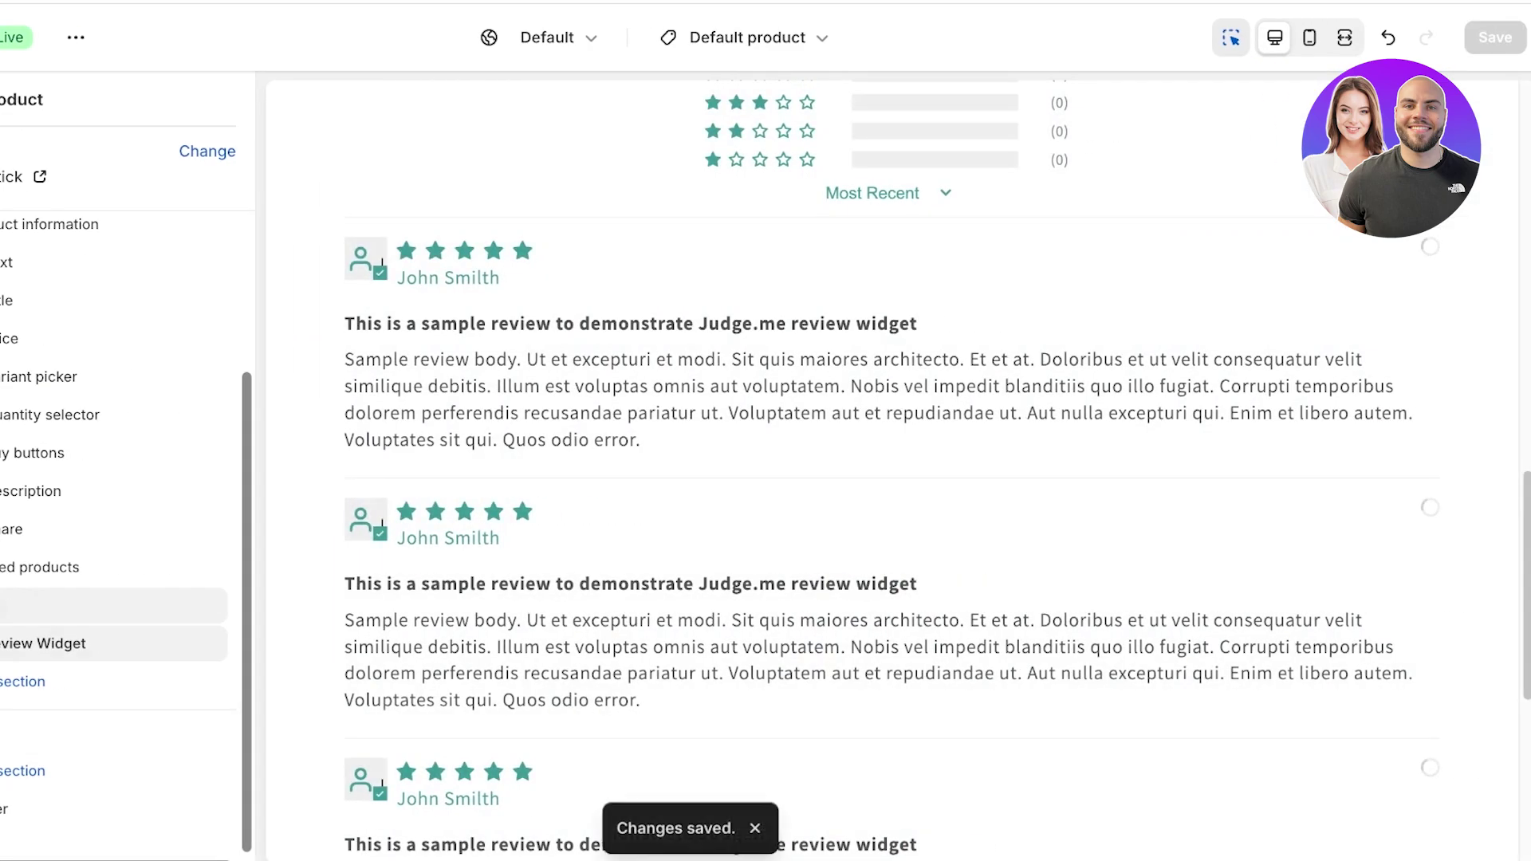
pyautogui.moveTo(32, 605); pyautogui.dragTo(32, 574)
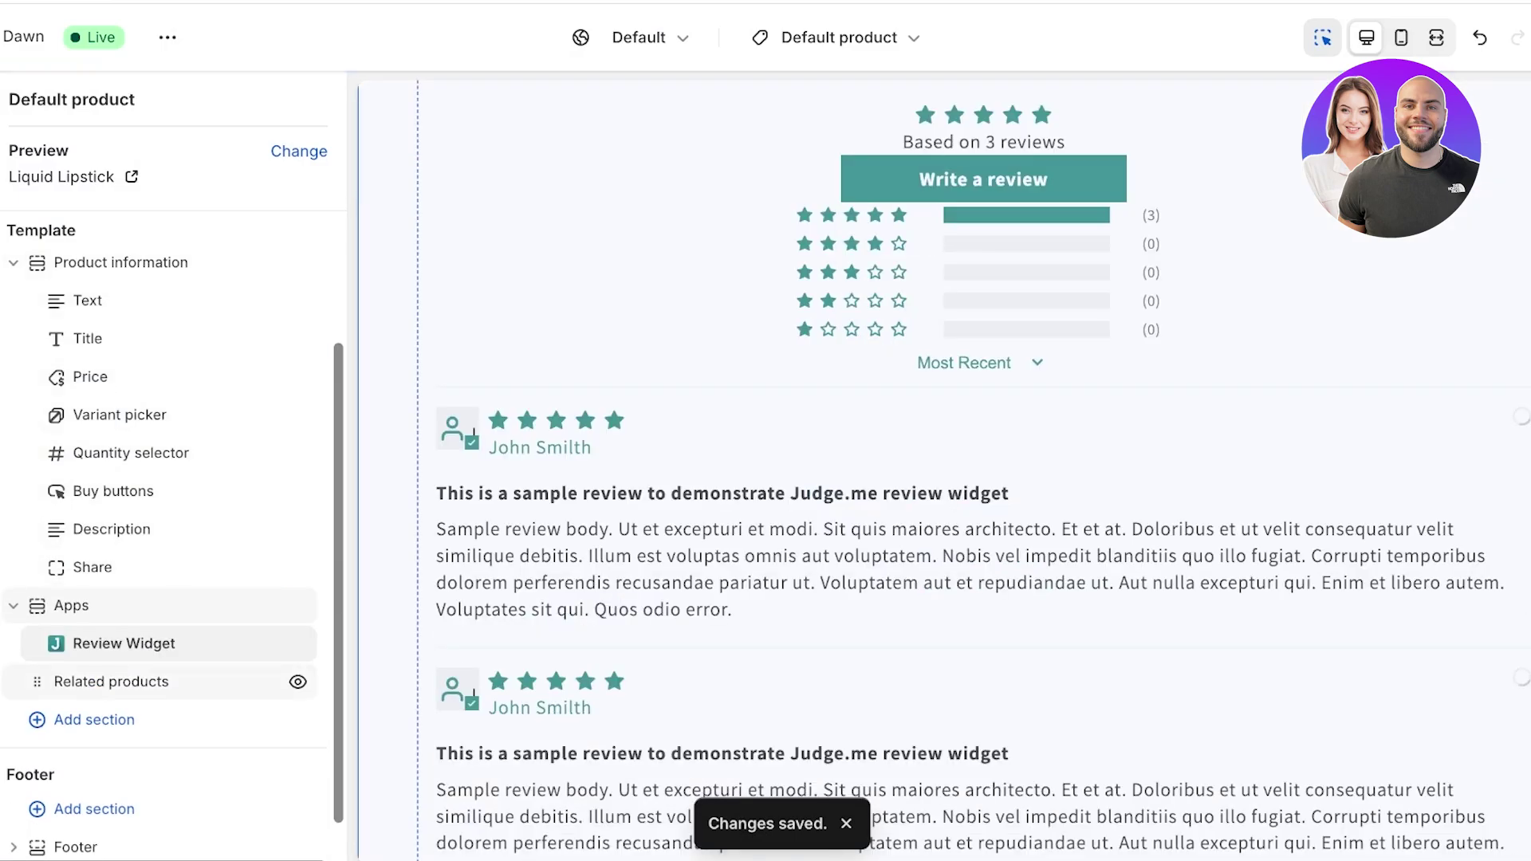
pyautogui.moveTo(177, 663)
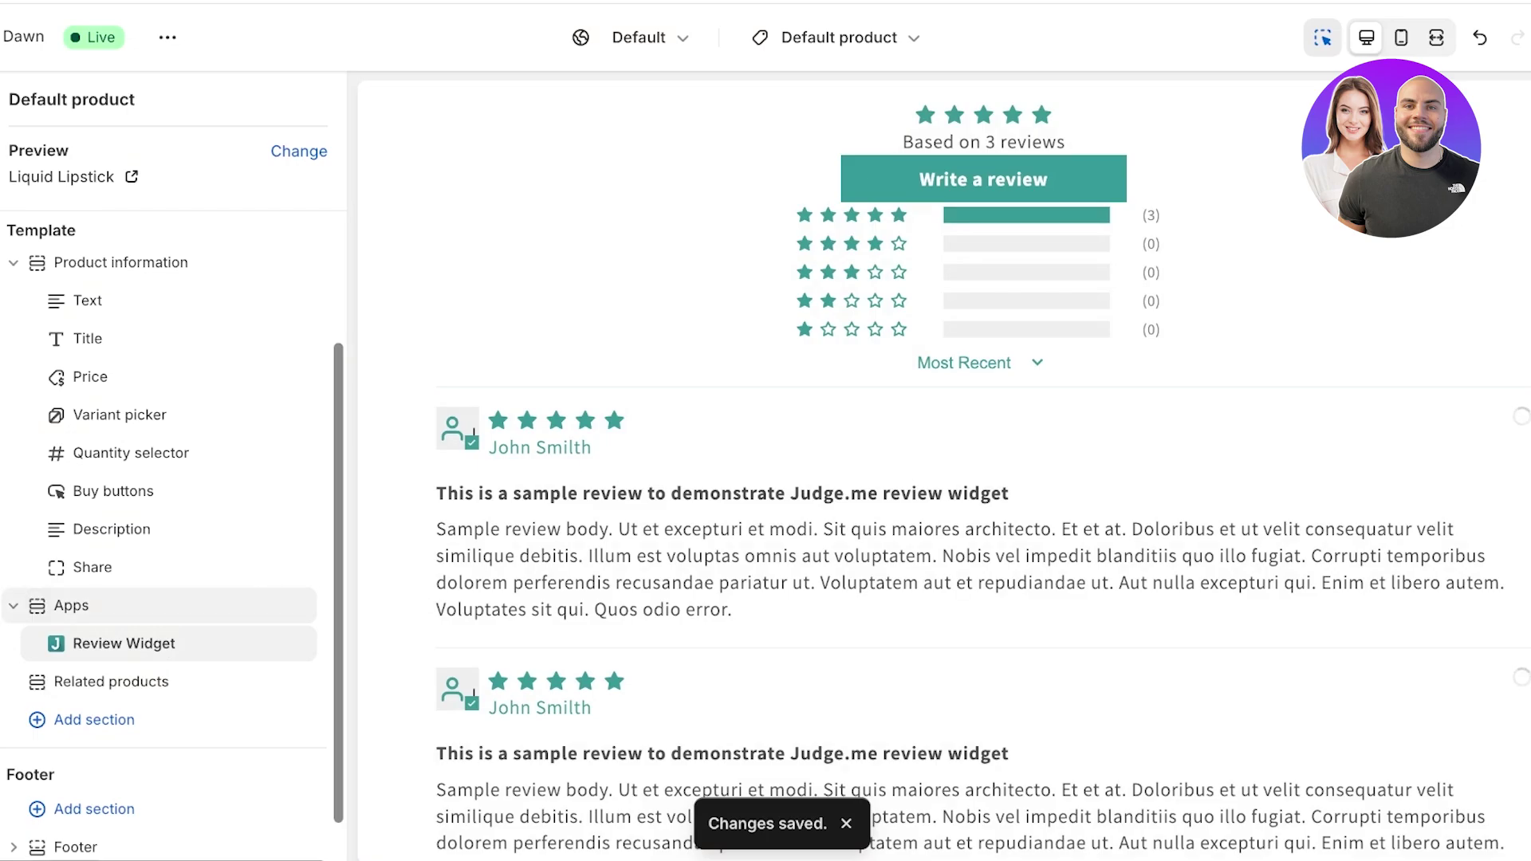
pyautogui.hotkey('ctrl', 'w')
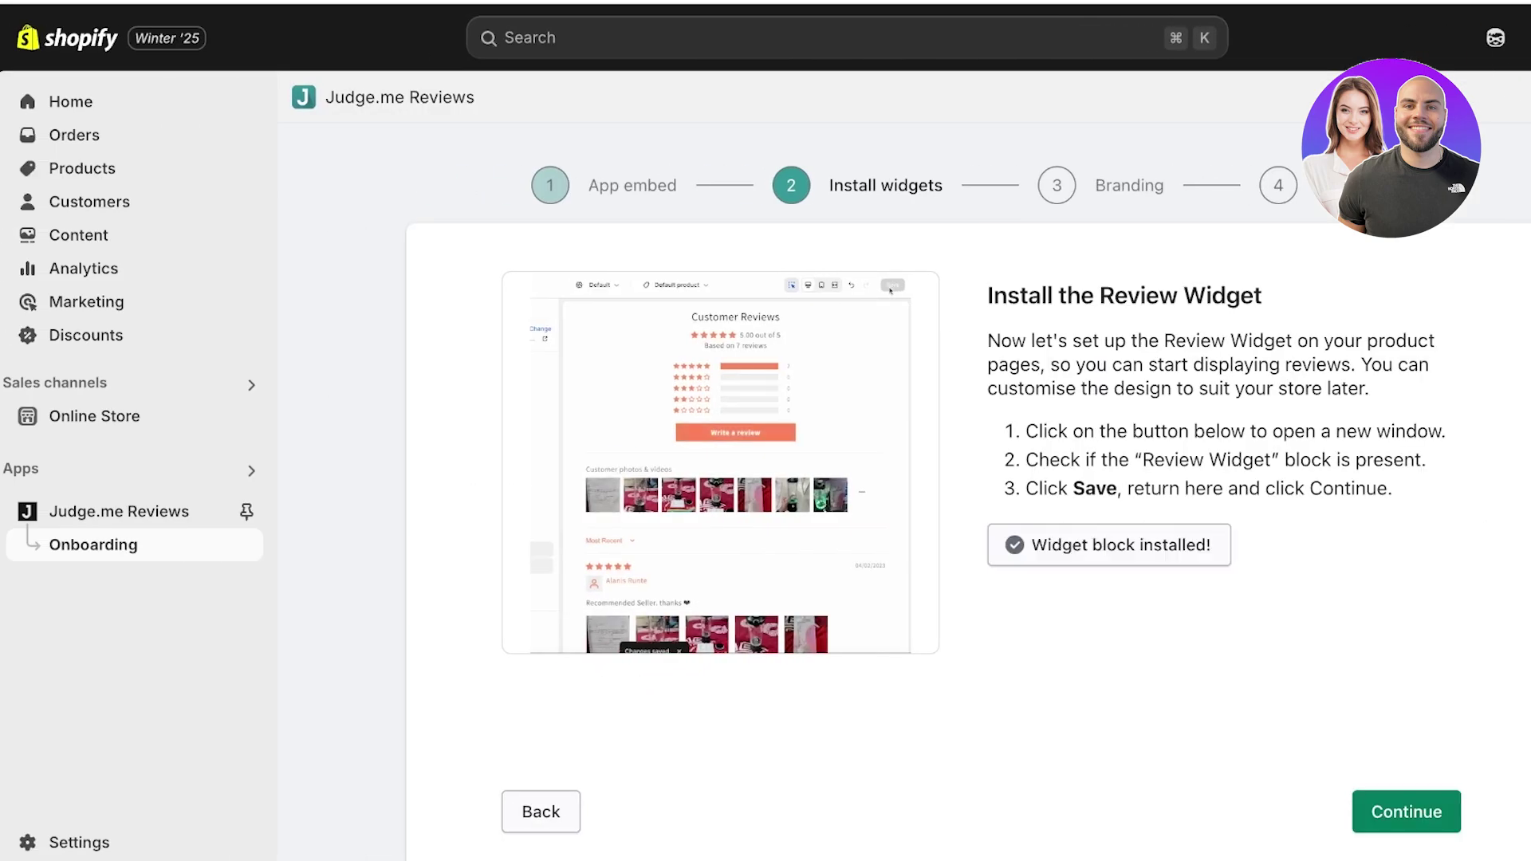
# - Put the Judge.me Star Ratings badge between product Title and Price and save
pyautogui.click(1406, 811)
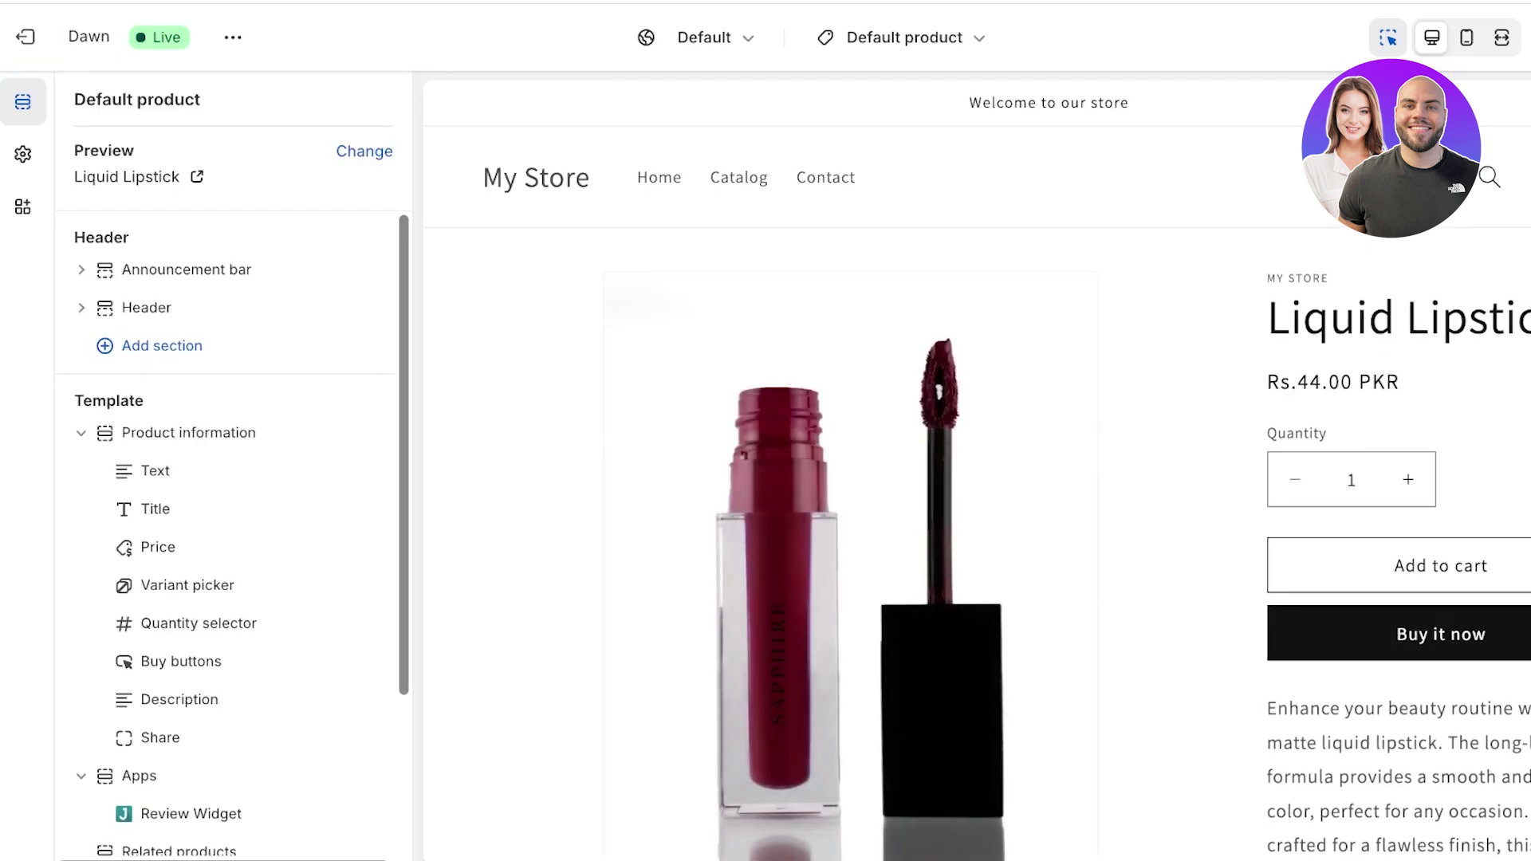
pyautogui.scroll(-10, 957, 479)
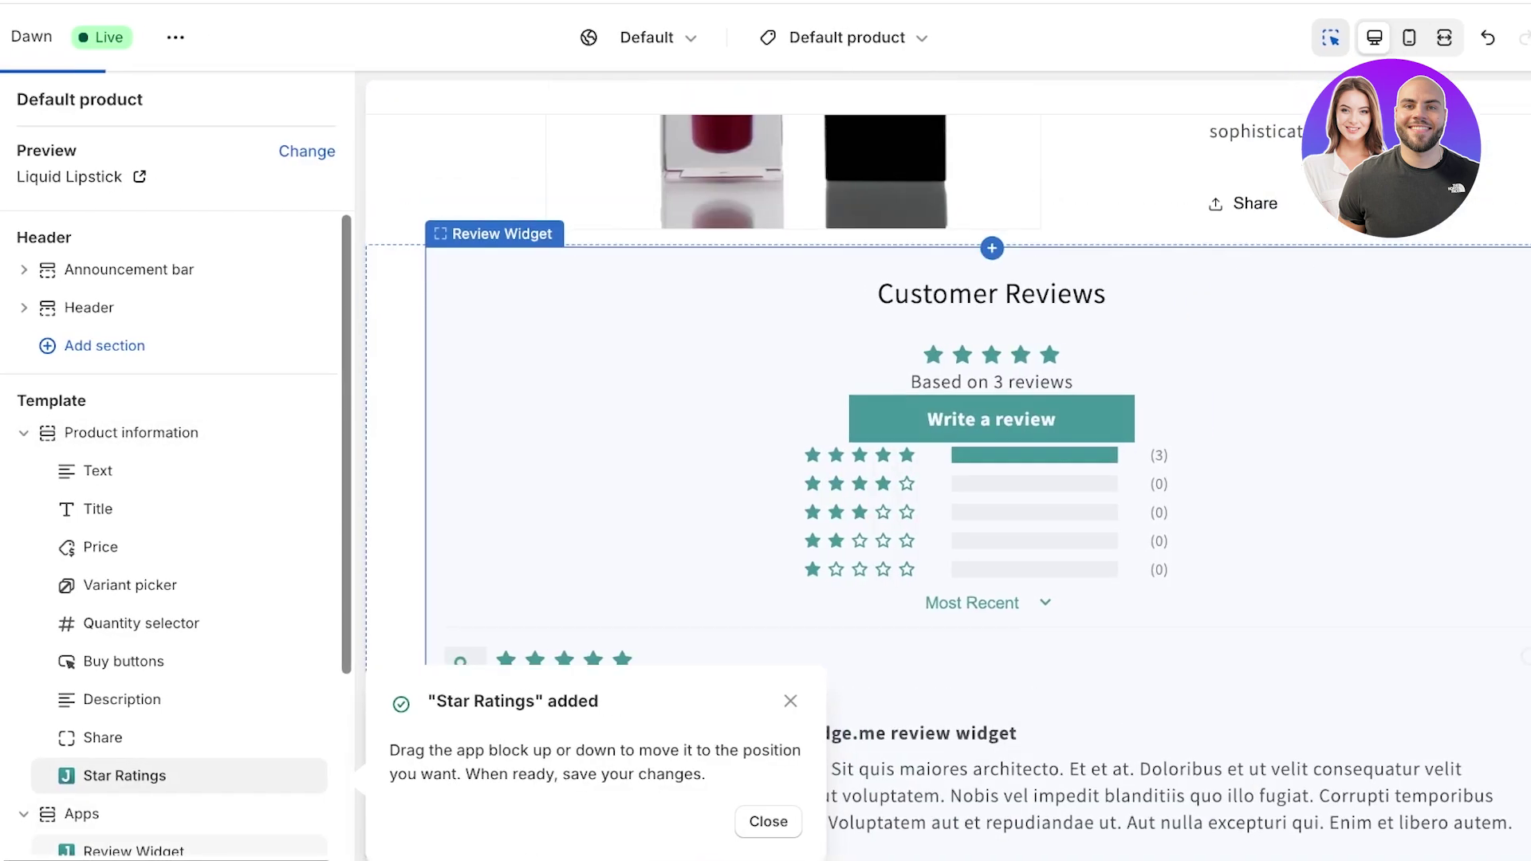
pyautogui.scroll(5, 947, 471)
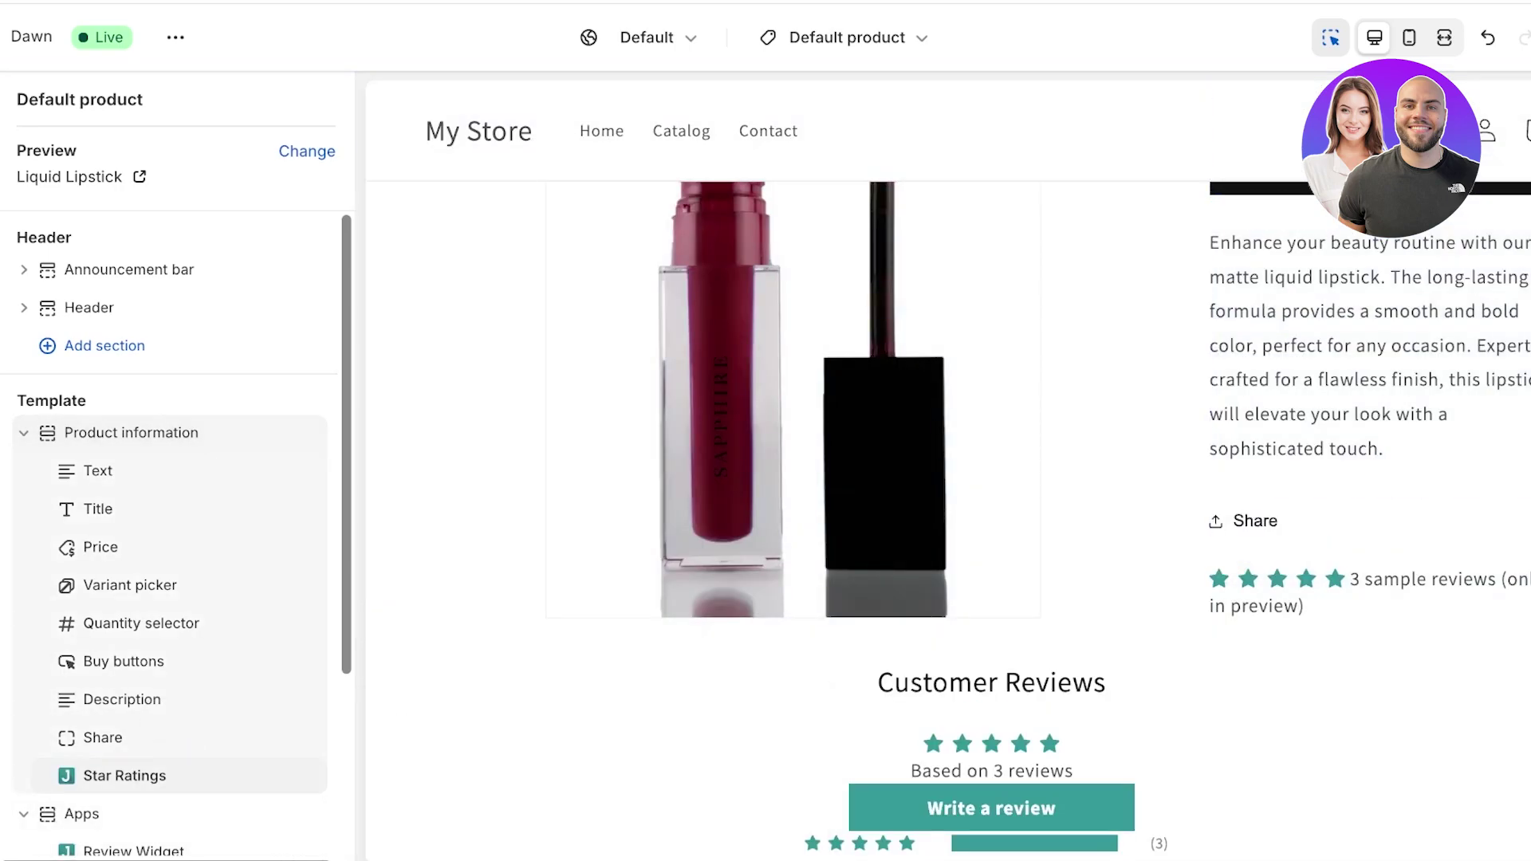
pyautogui.moveTo(143, 775); pyautogui.dragTo(143, 549)
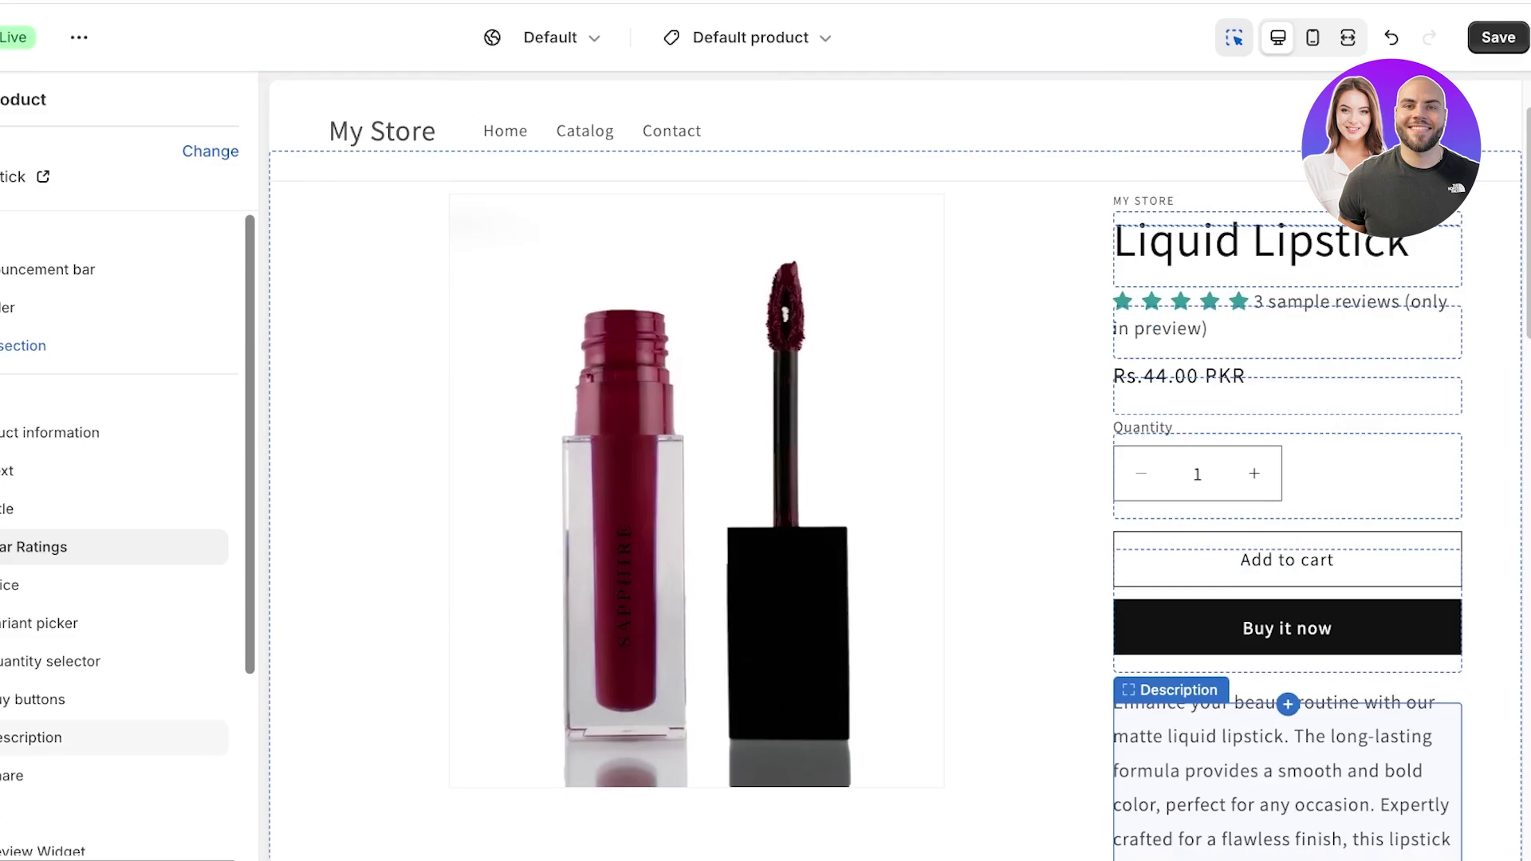
pyautogui.press('super+s')
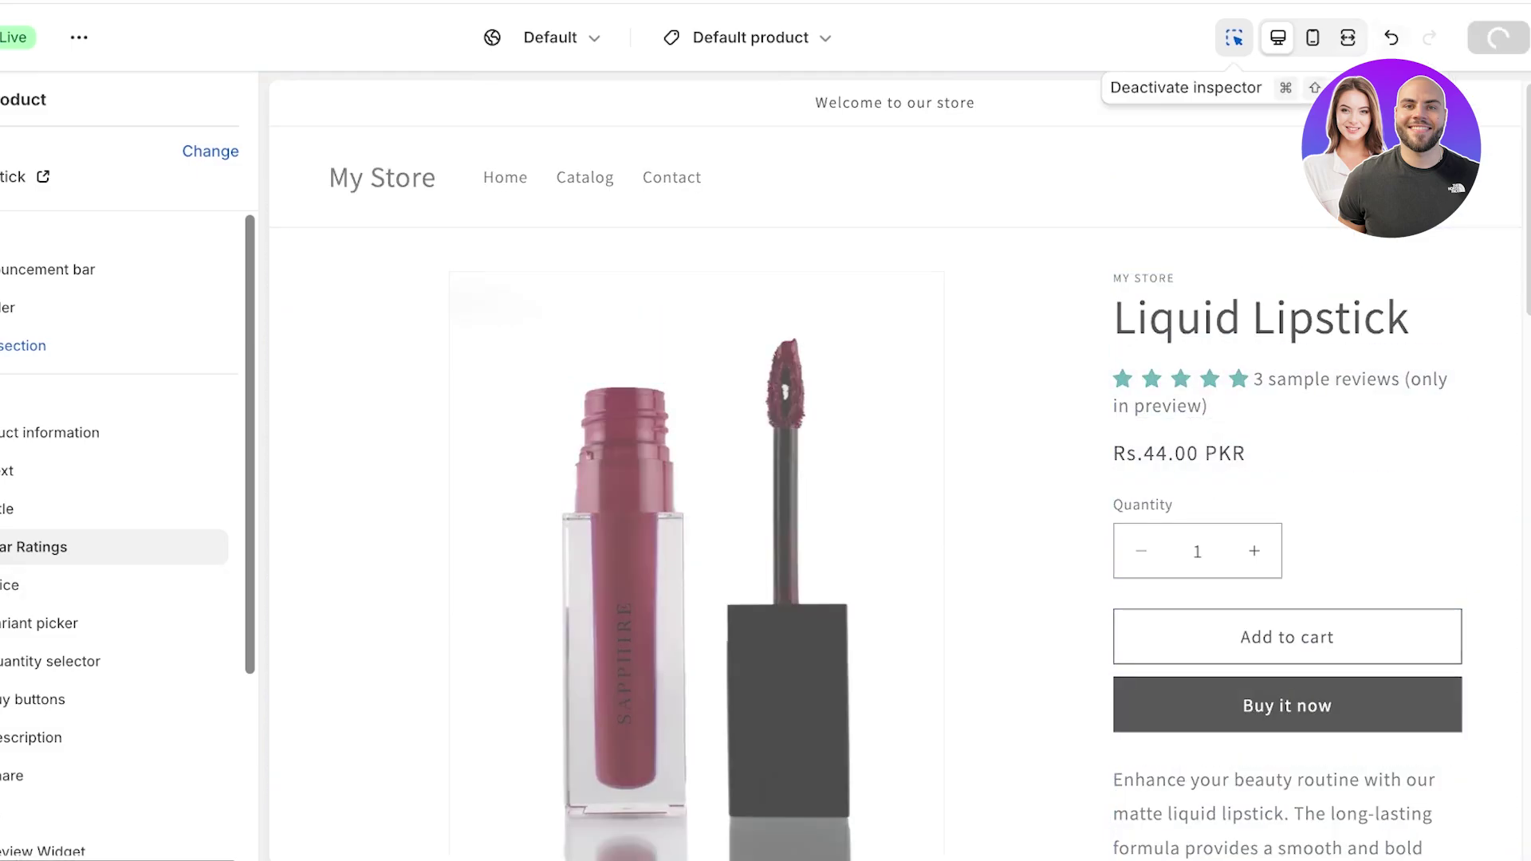
pyautogui.press('super+w')
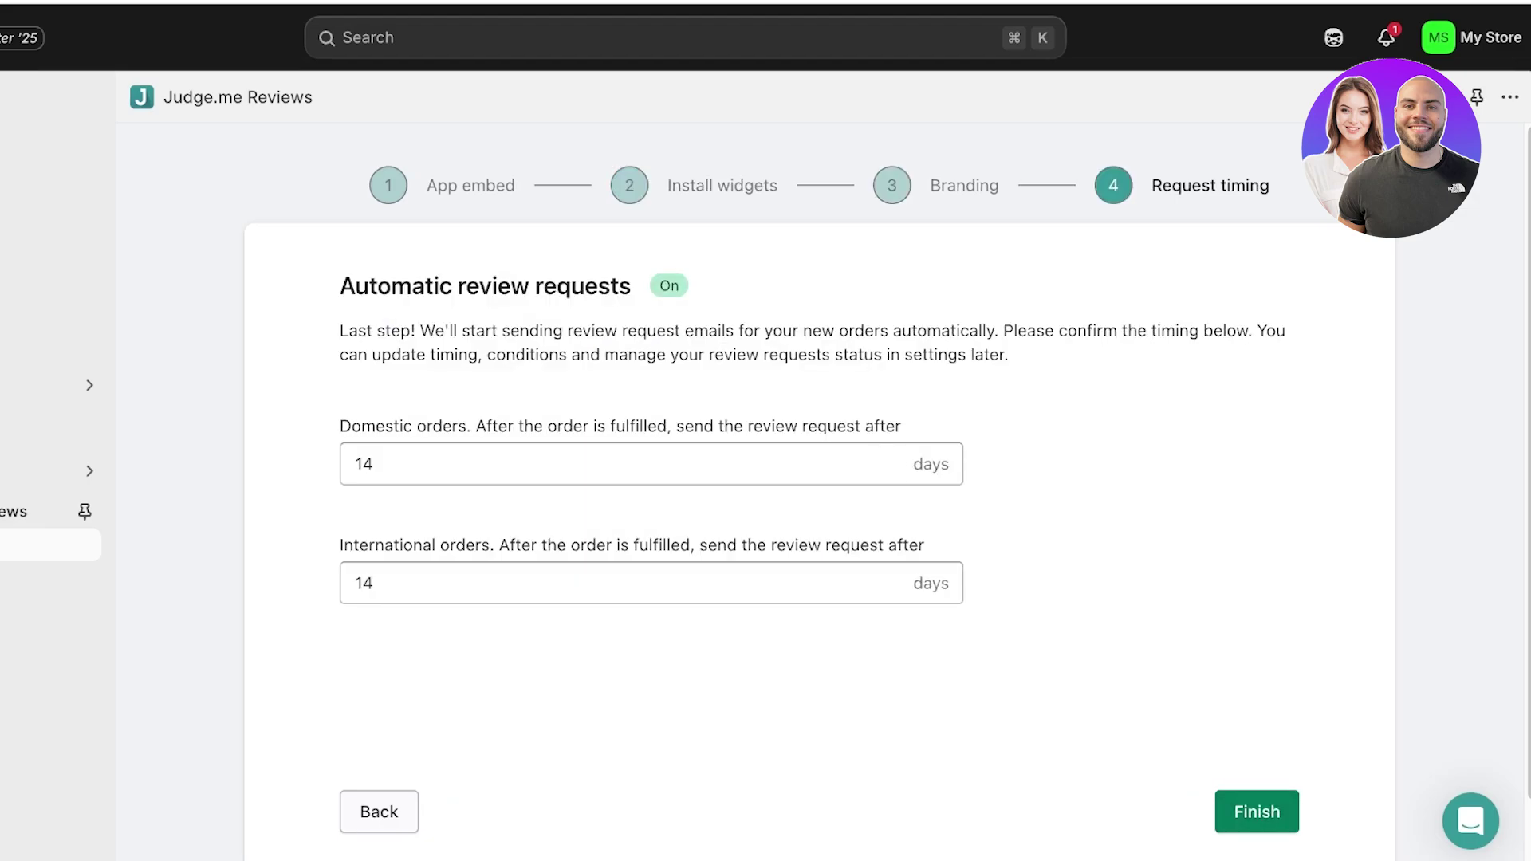
# - Set the Judge.me star colour to #ECD650 and finish the onboarding wizard
pyautogui.click(378, 811)
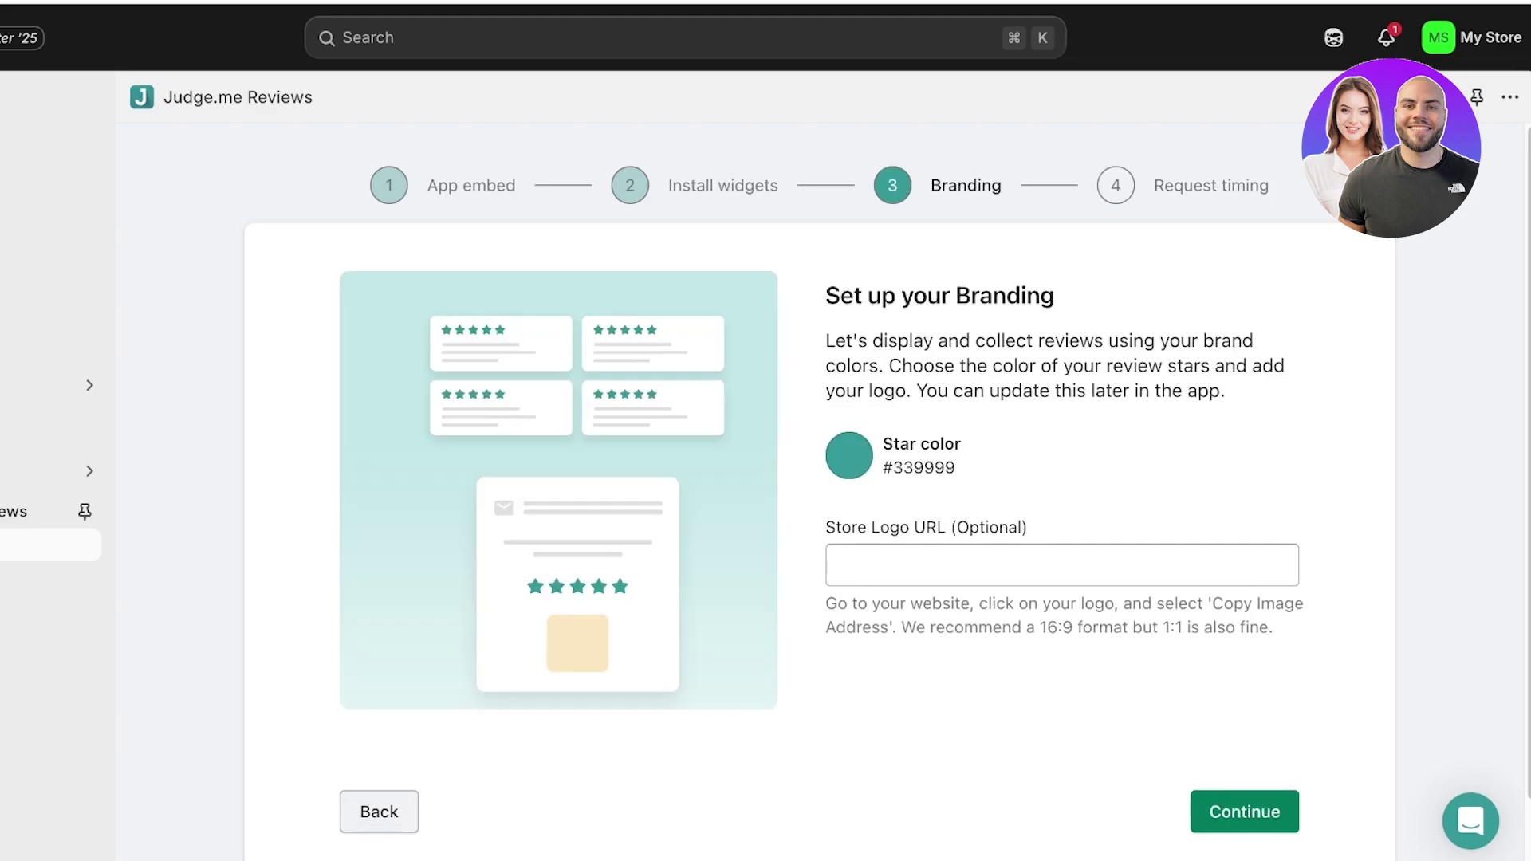
pyautogui.scroll(-1, 797, 478)
pyautogui.click(848, 376)
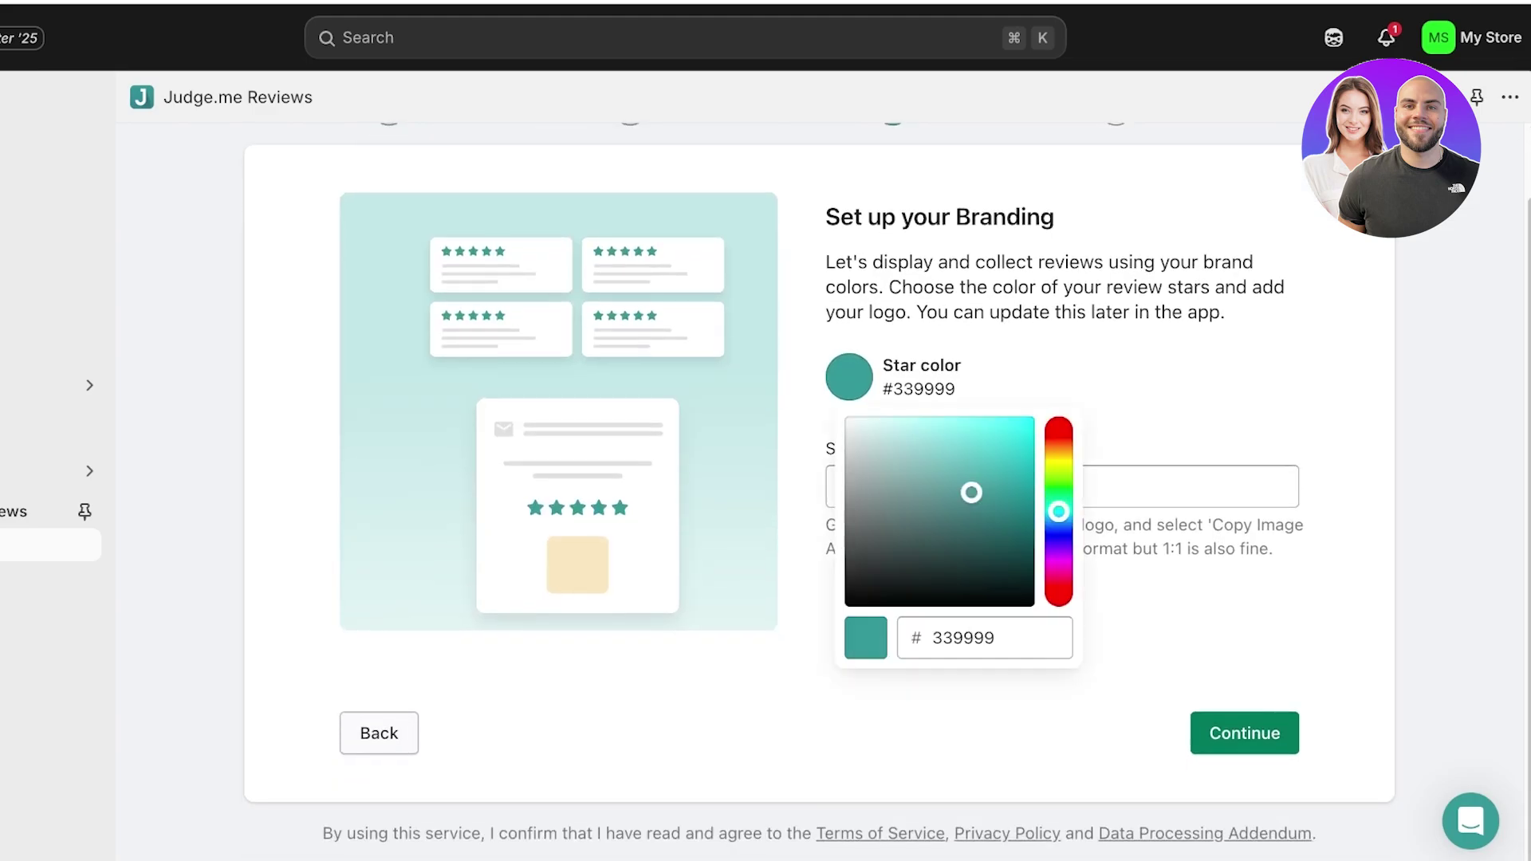
pyautogui.moveTo(1058, 506); pyautogui.dragTo(1058, 462)
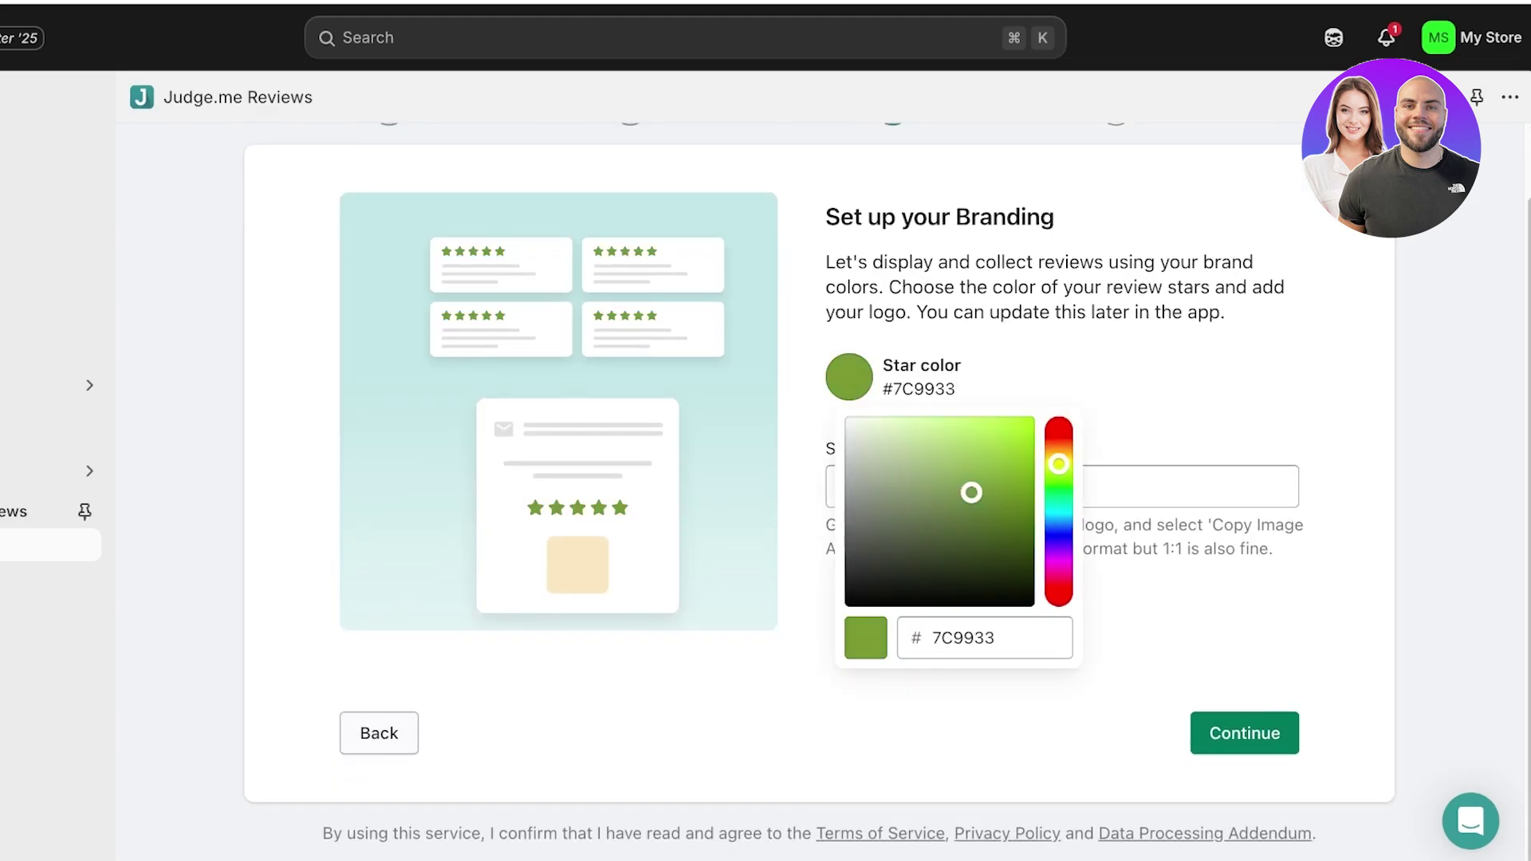
pyautogui.moveTo(971, 492); pyautogui.dragTo(970, 431)
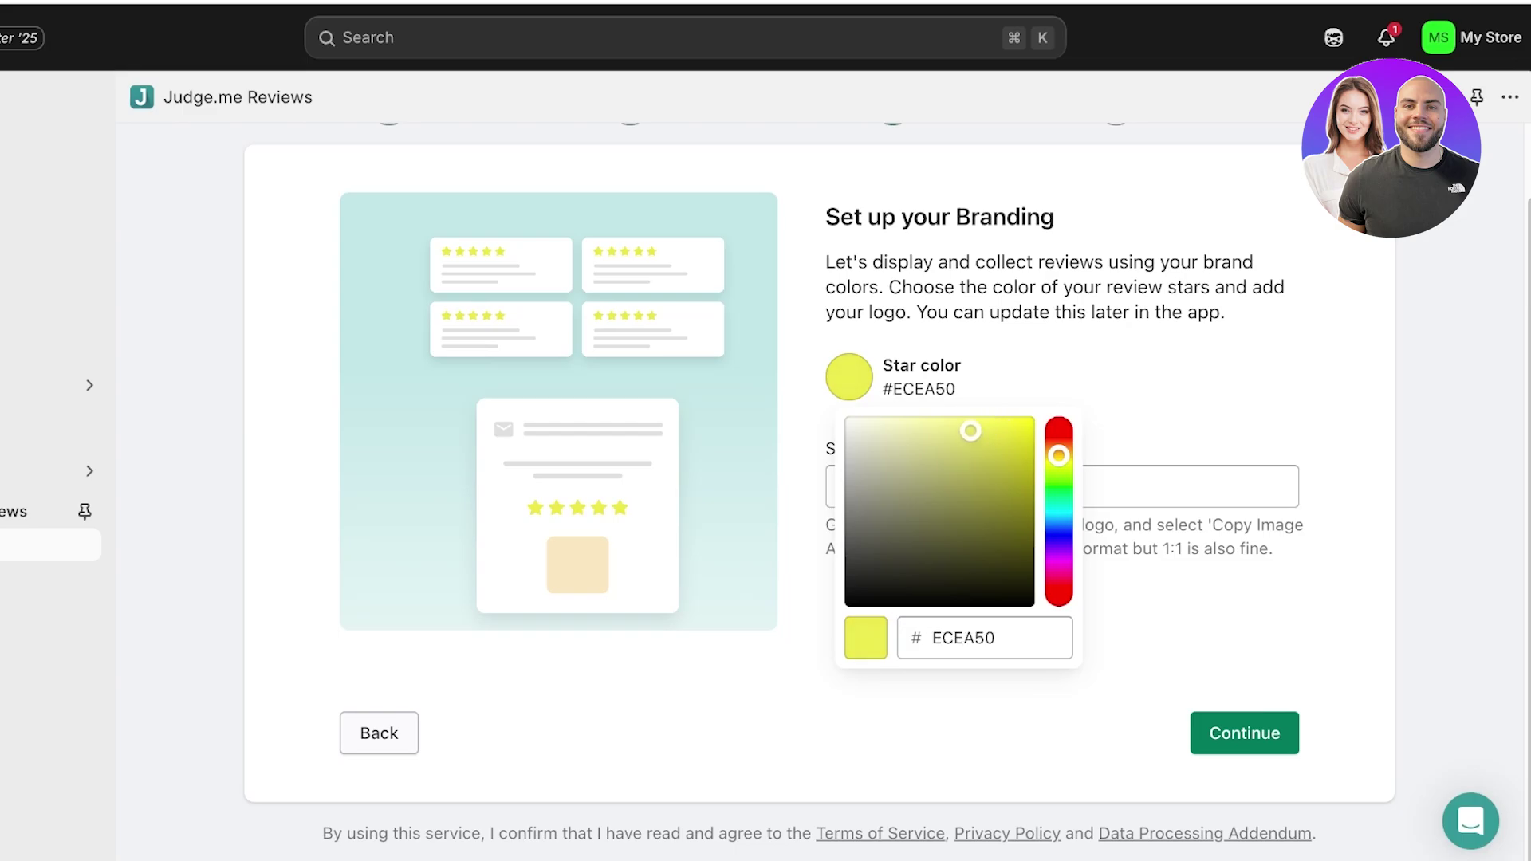
pyautogui.moveTo(1059, 455); pyautogui.dragTo(1059, 452)
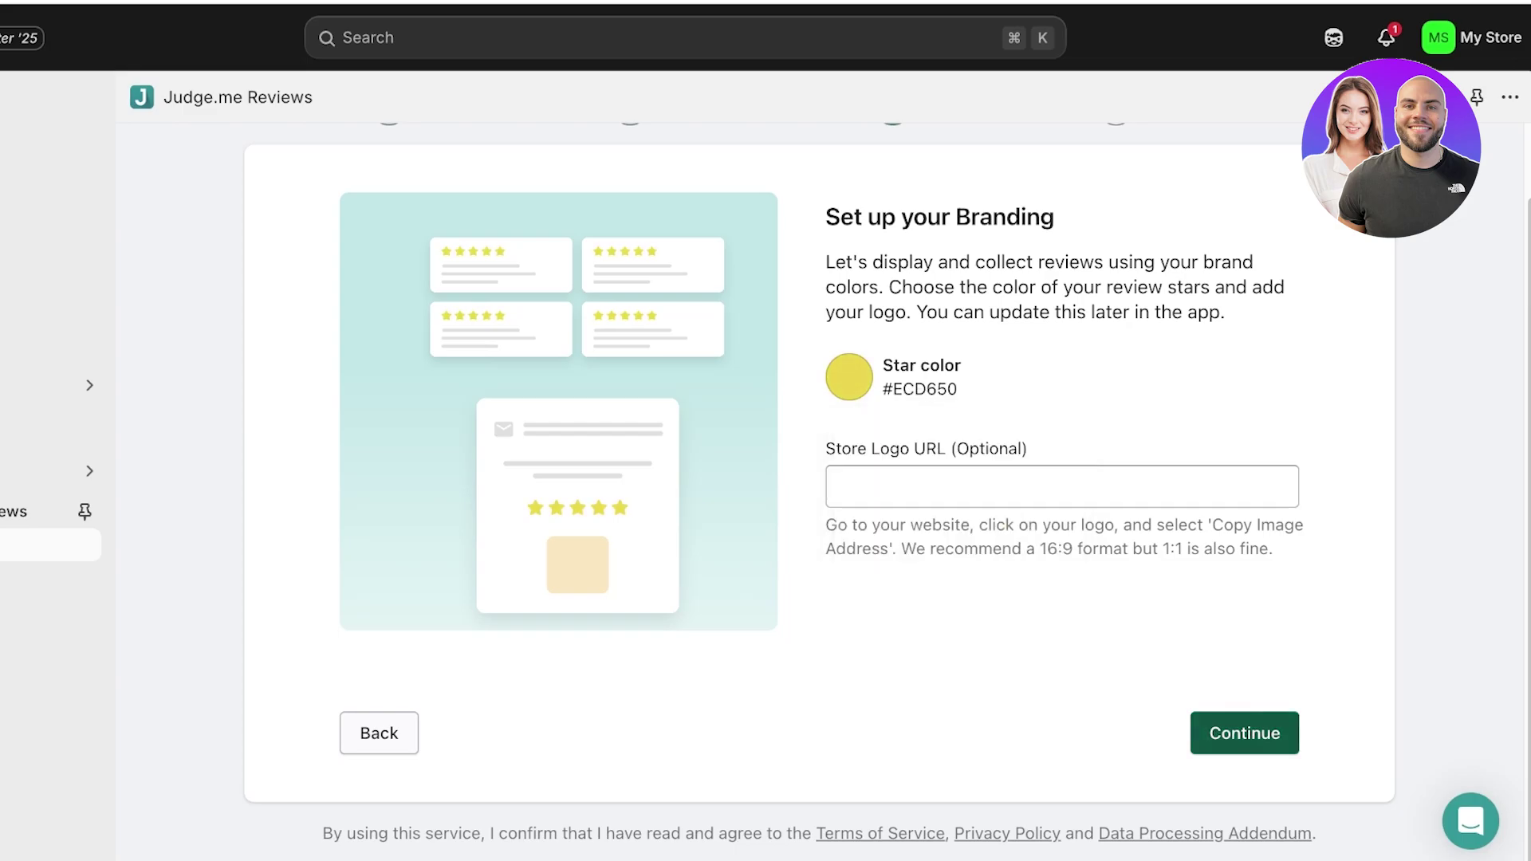
pyautogui.click(1243, 732)
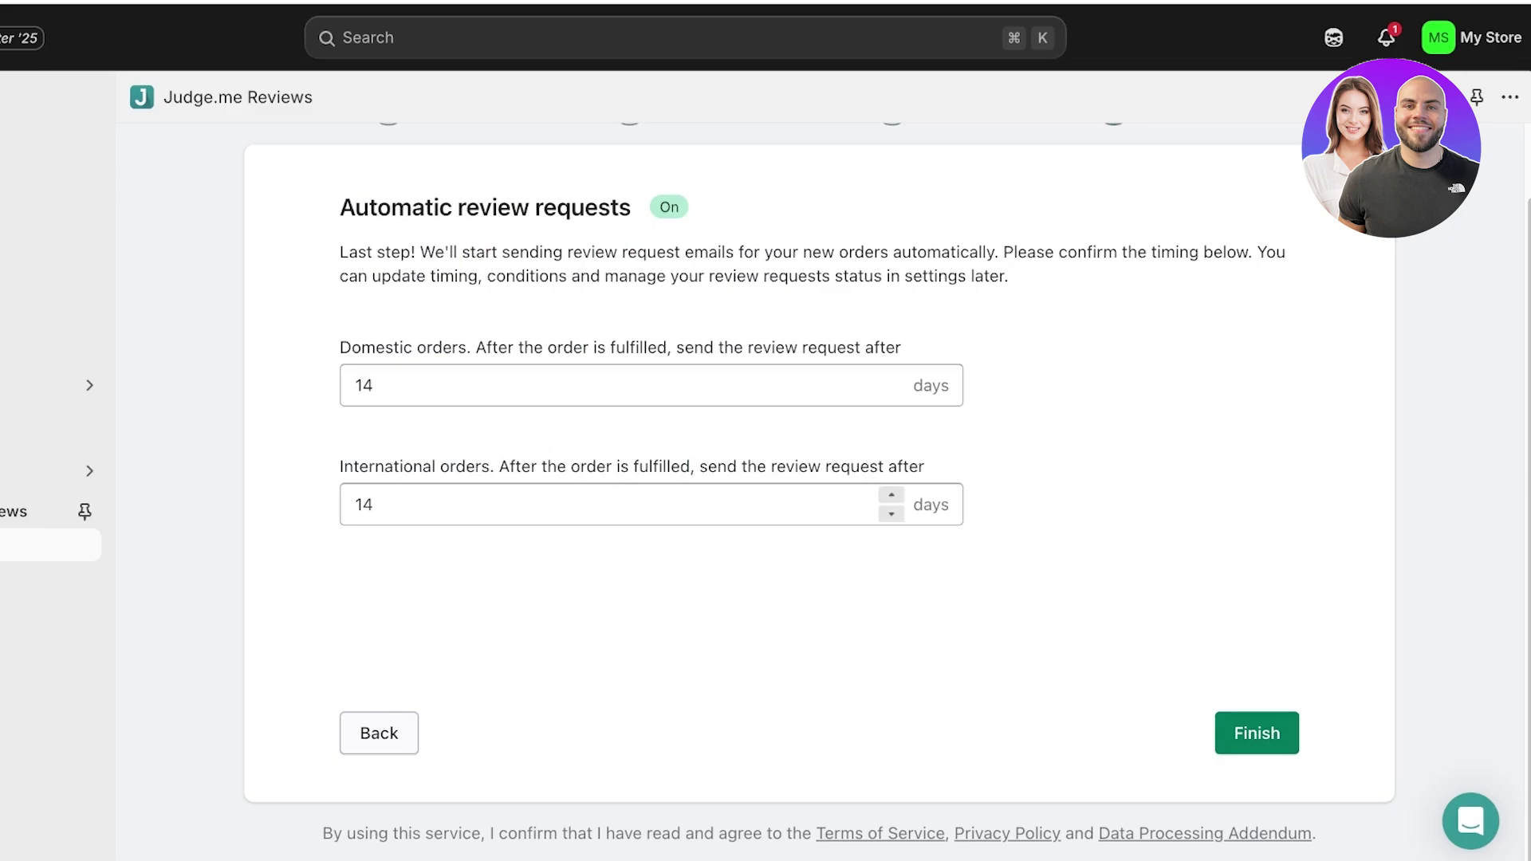
pyautogui.click(1252, 733)
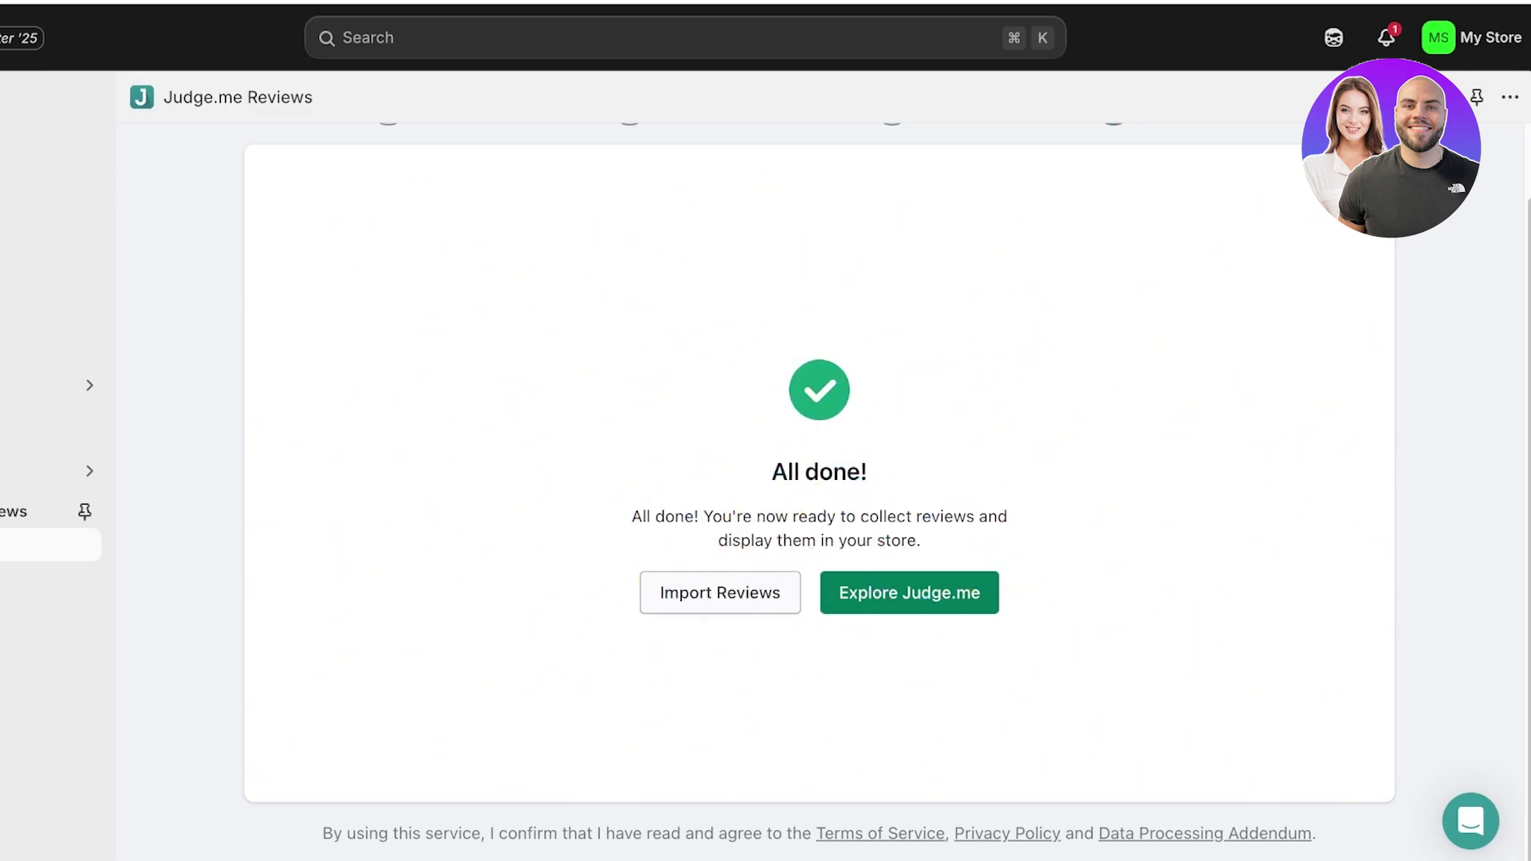
# - Pin Judge.me Reviews to the admin sidebar and view the live Liquid Lipstick page
pyautogui.click(84, 511)
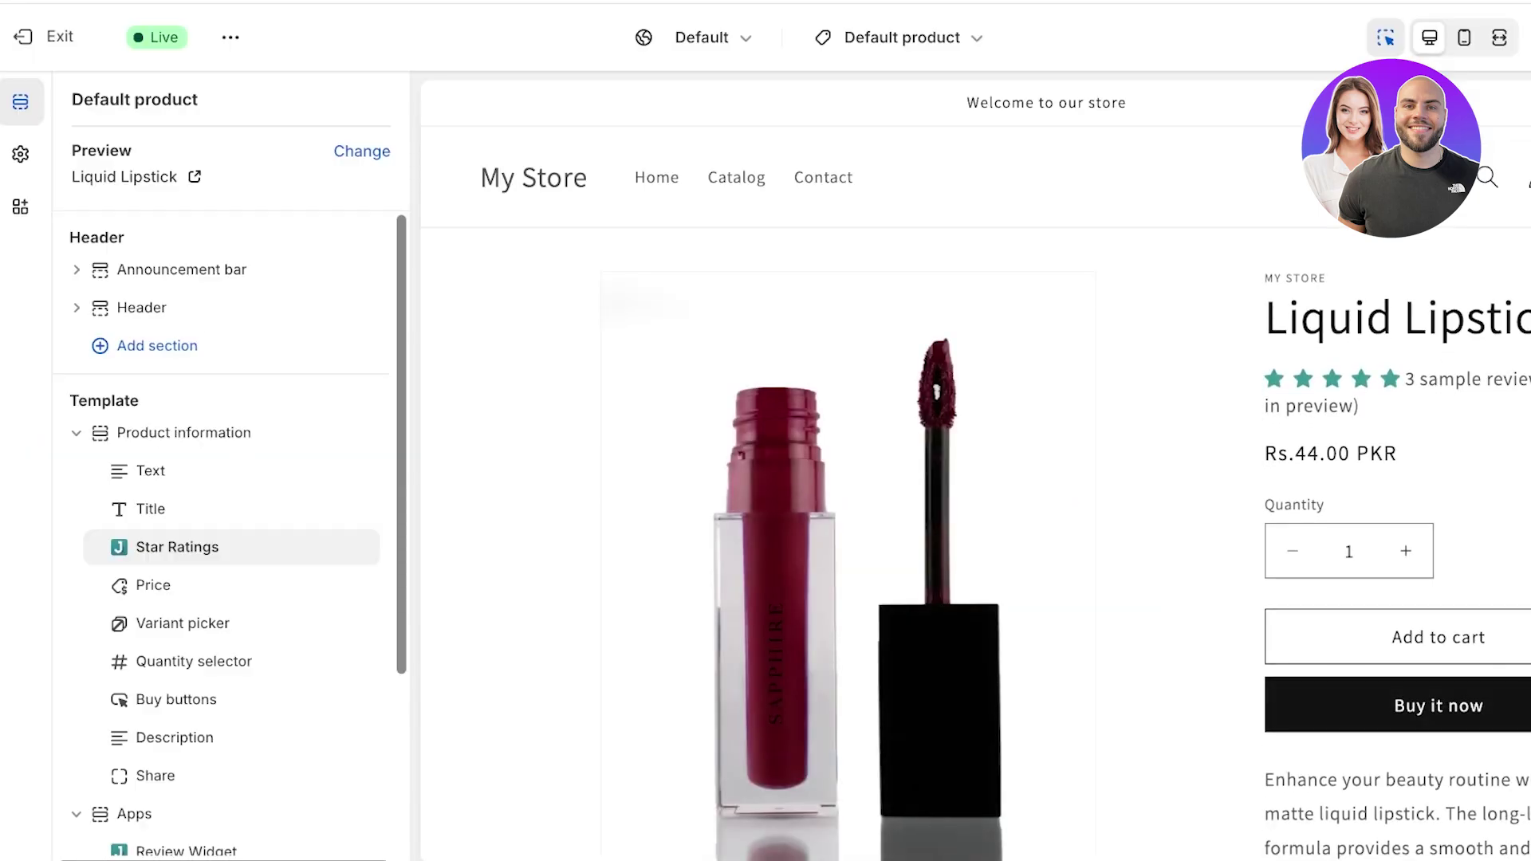
pyautogui.click(57, 36)
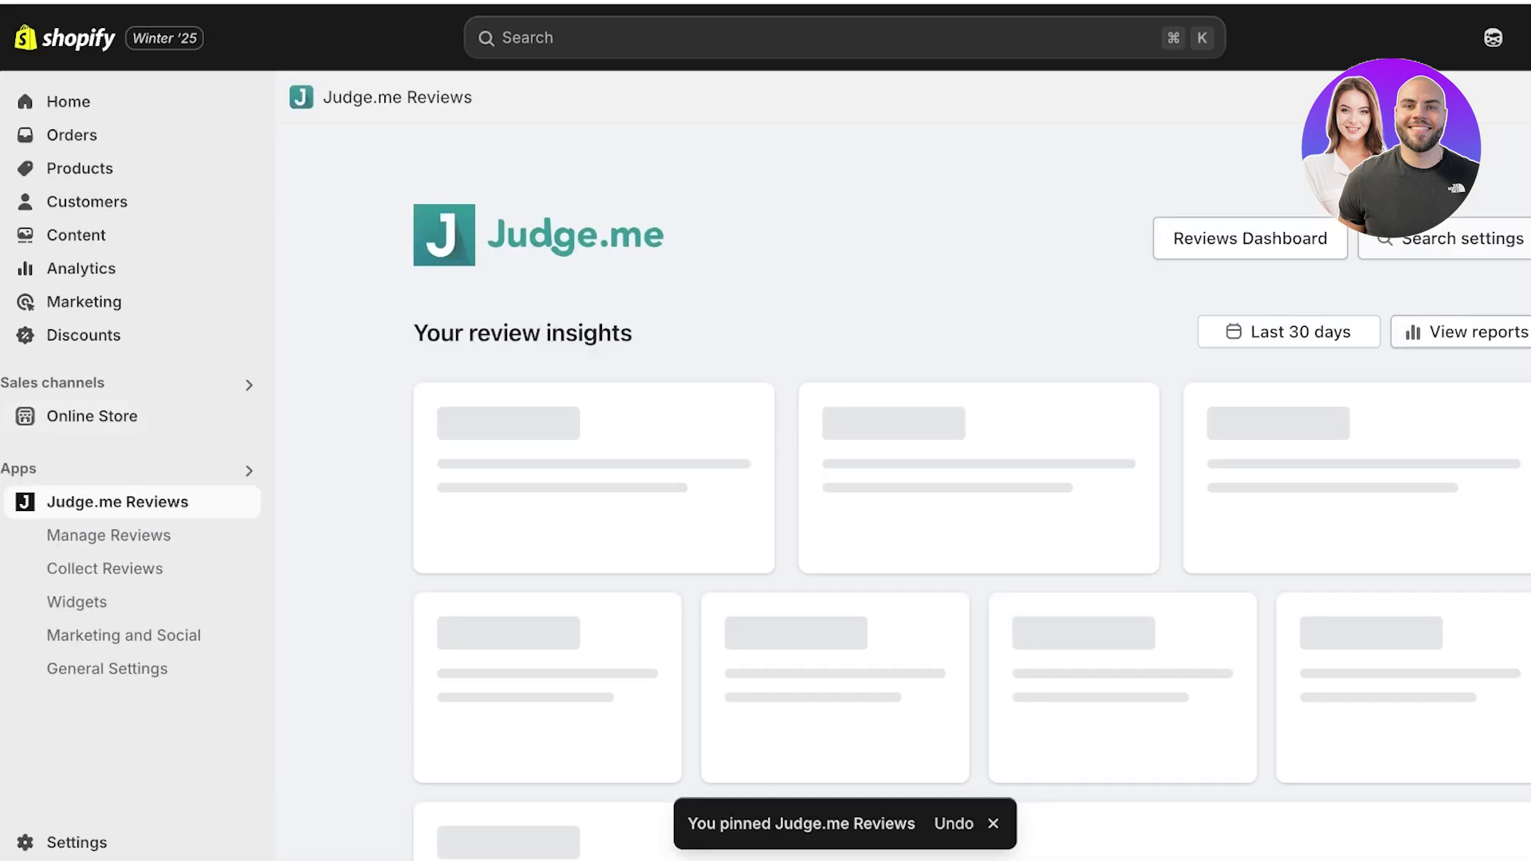
pyautogui.click(244, 415)
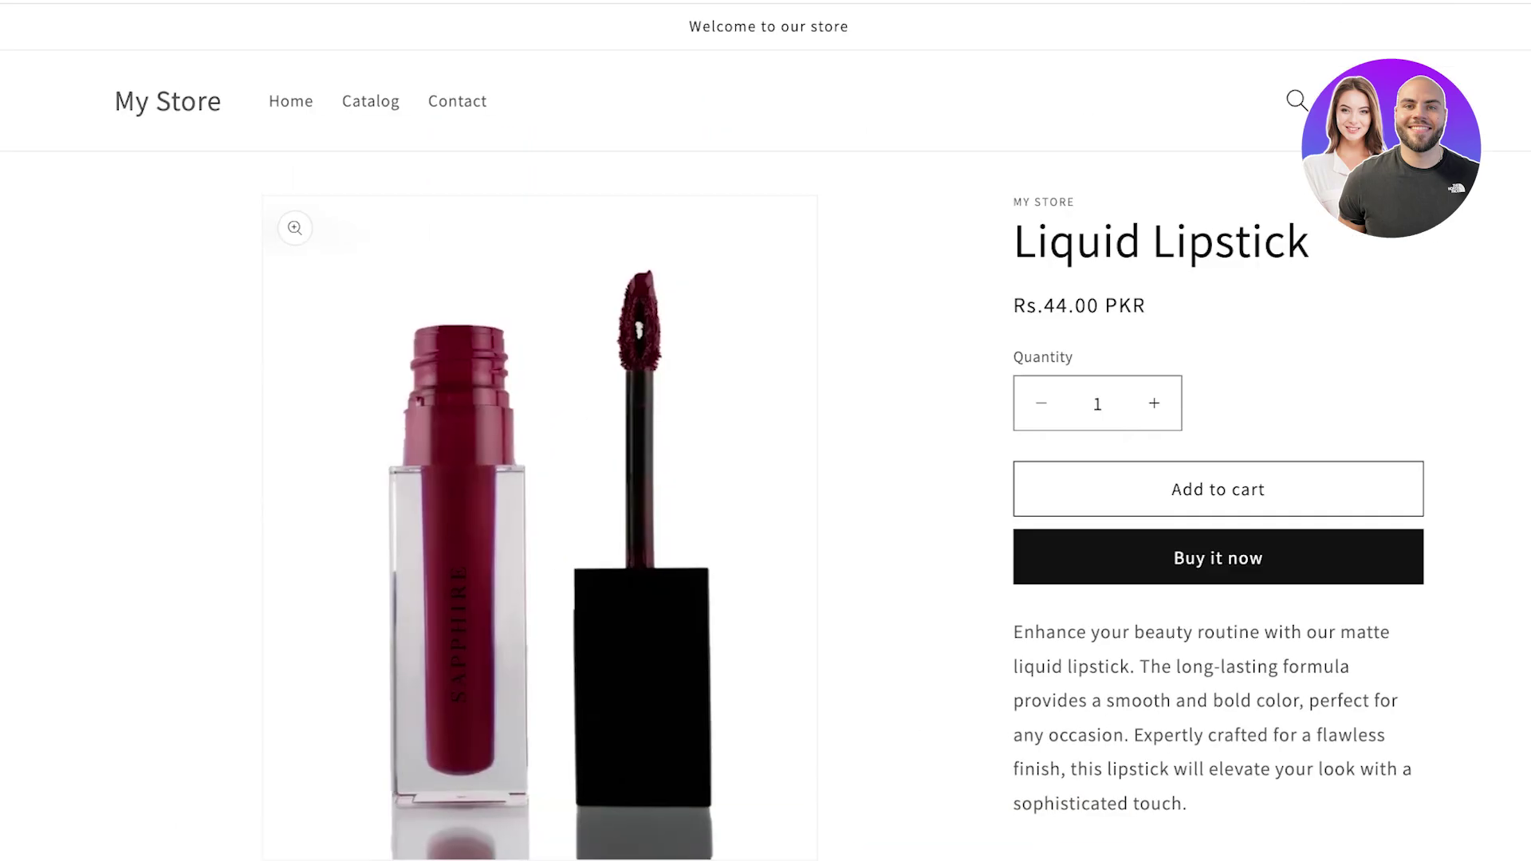
# - Start a four-star review on Liquid Lipstick with the text 'Best liquid lipstick'
pyautogui.scroll(-8, 765, 430)
pyautogui.scroll(1, 765, 431)
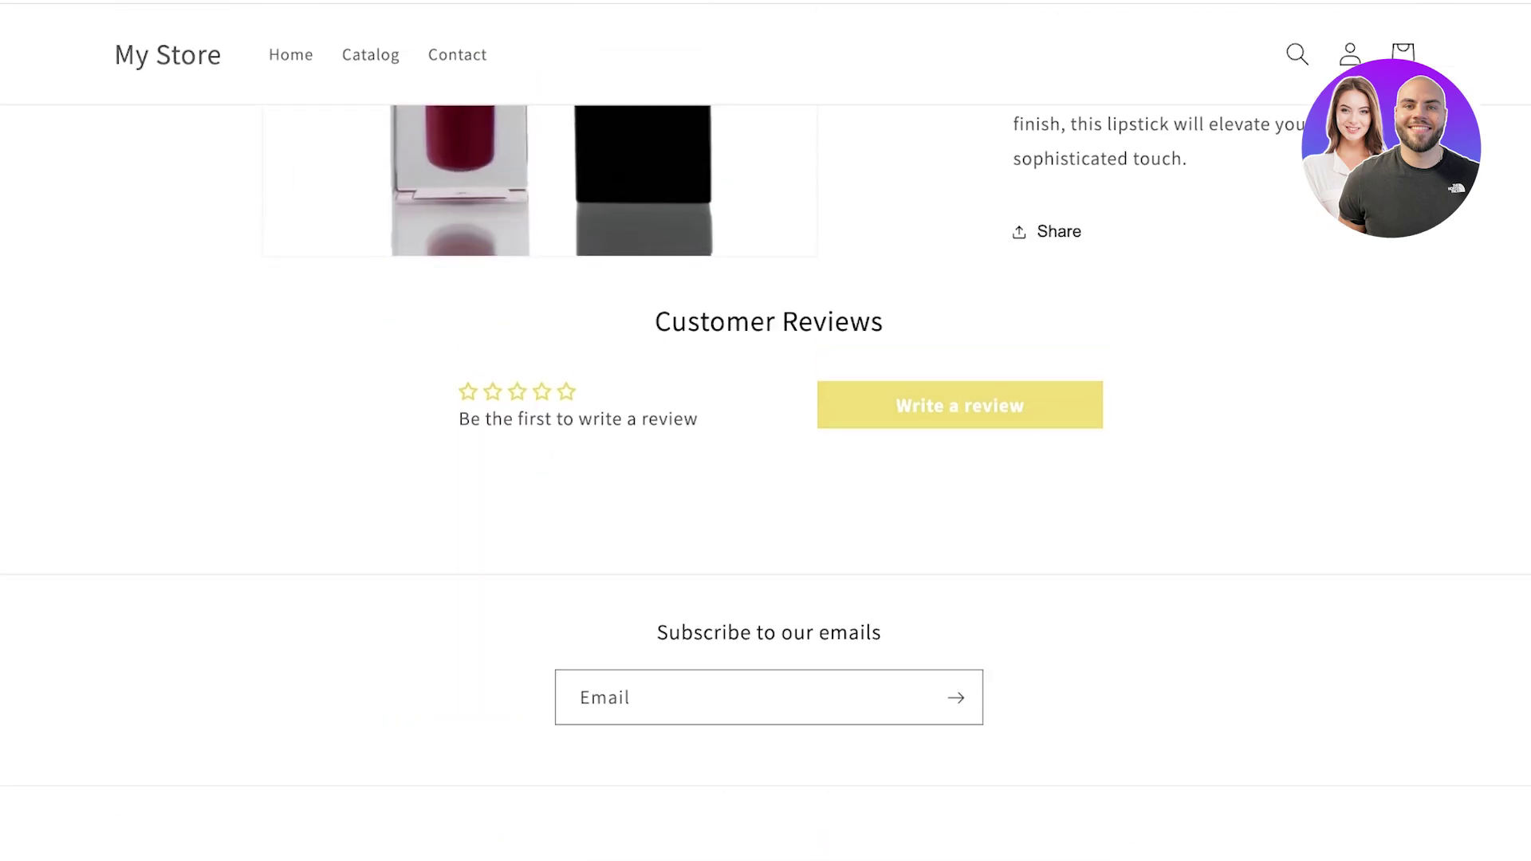
pyautogui.click(960, 404)
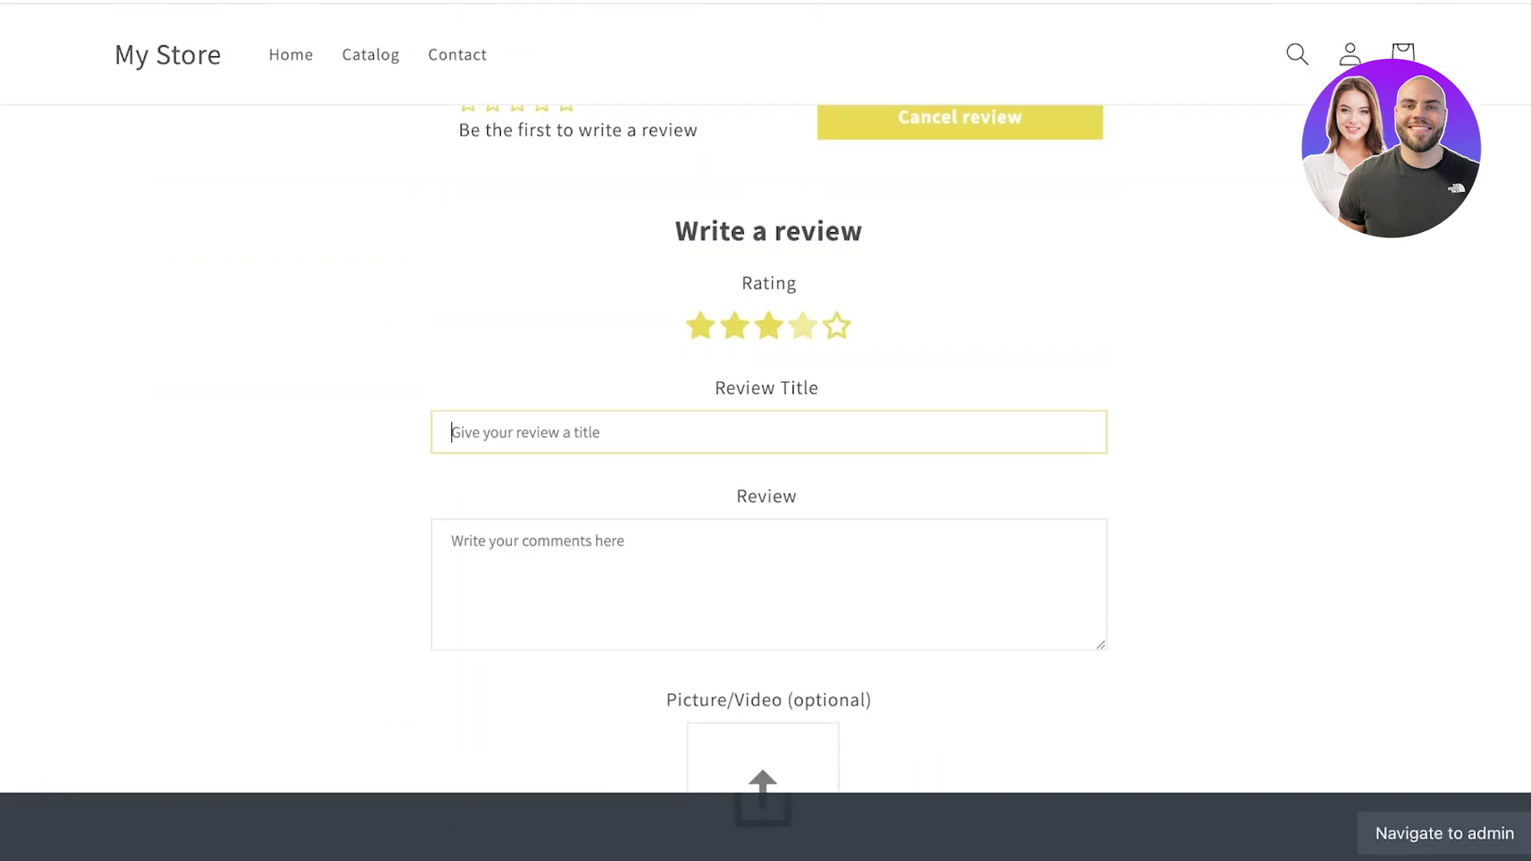
pyautogui.click(803, 326)
pyautogui.scroll(-8, 765, 430)
pyautogui.scroll(8, 766, 431)
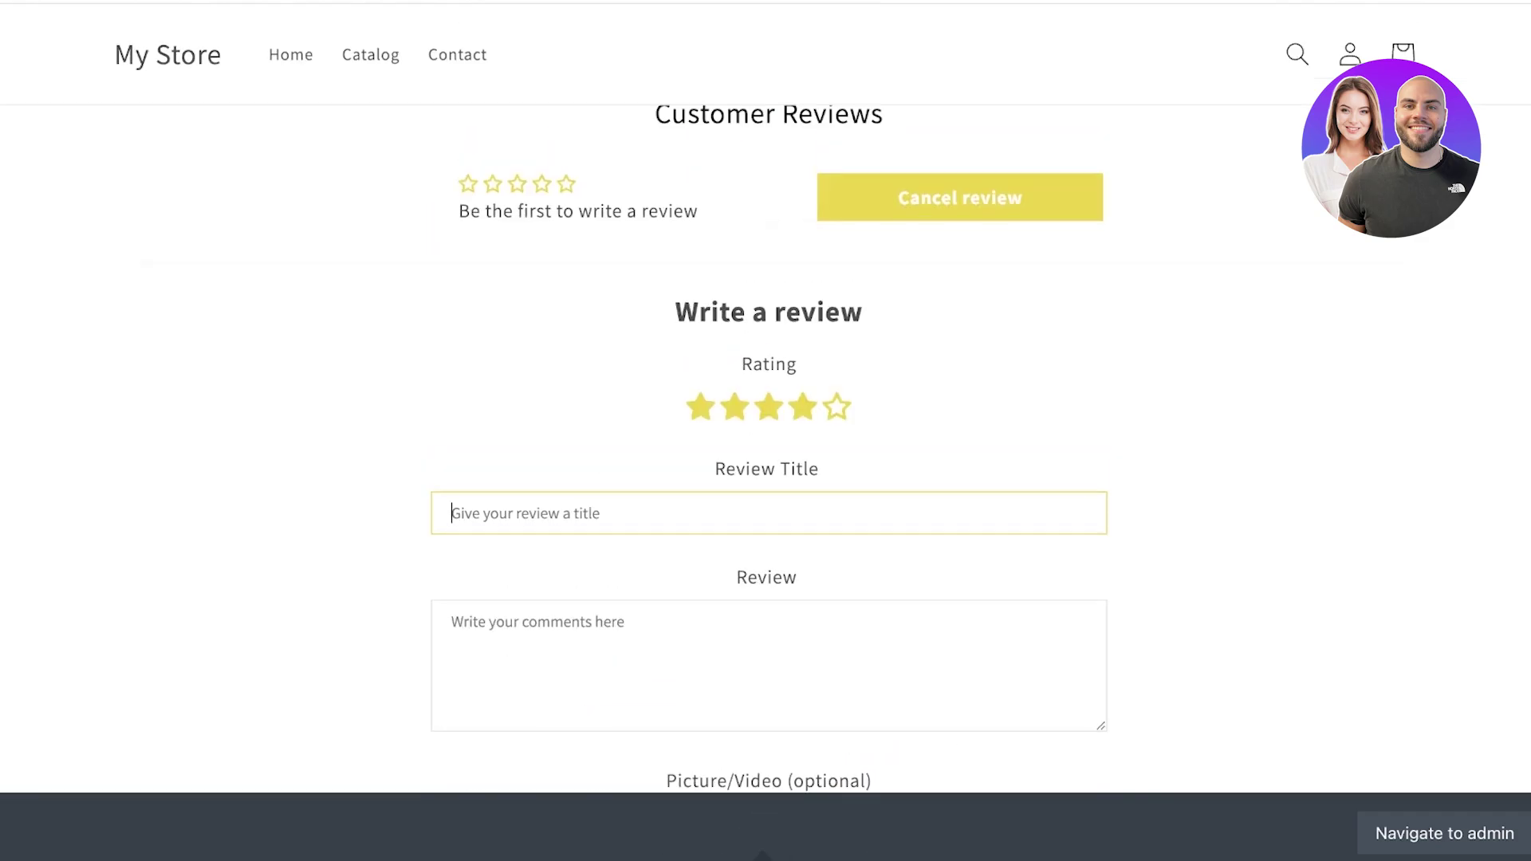
pyautogui.scroll(-6, 766, 430)
pyautogui.scroll(3, 769, 430)
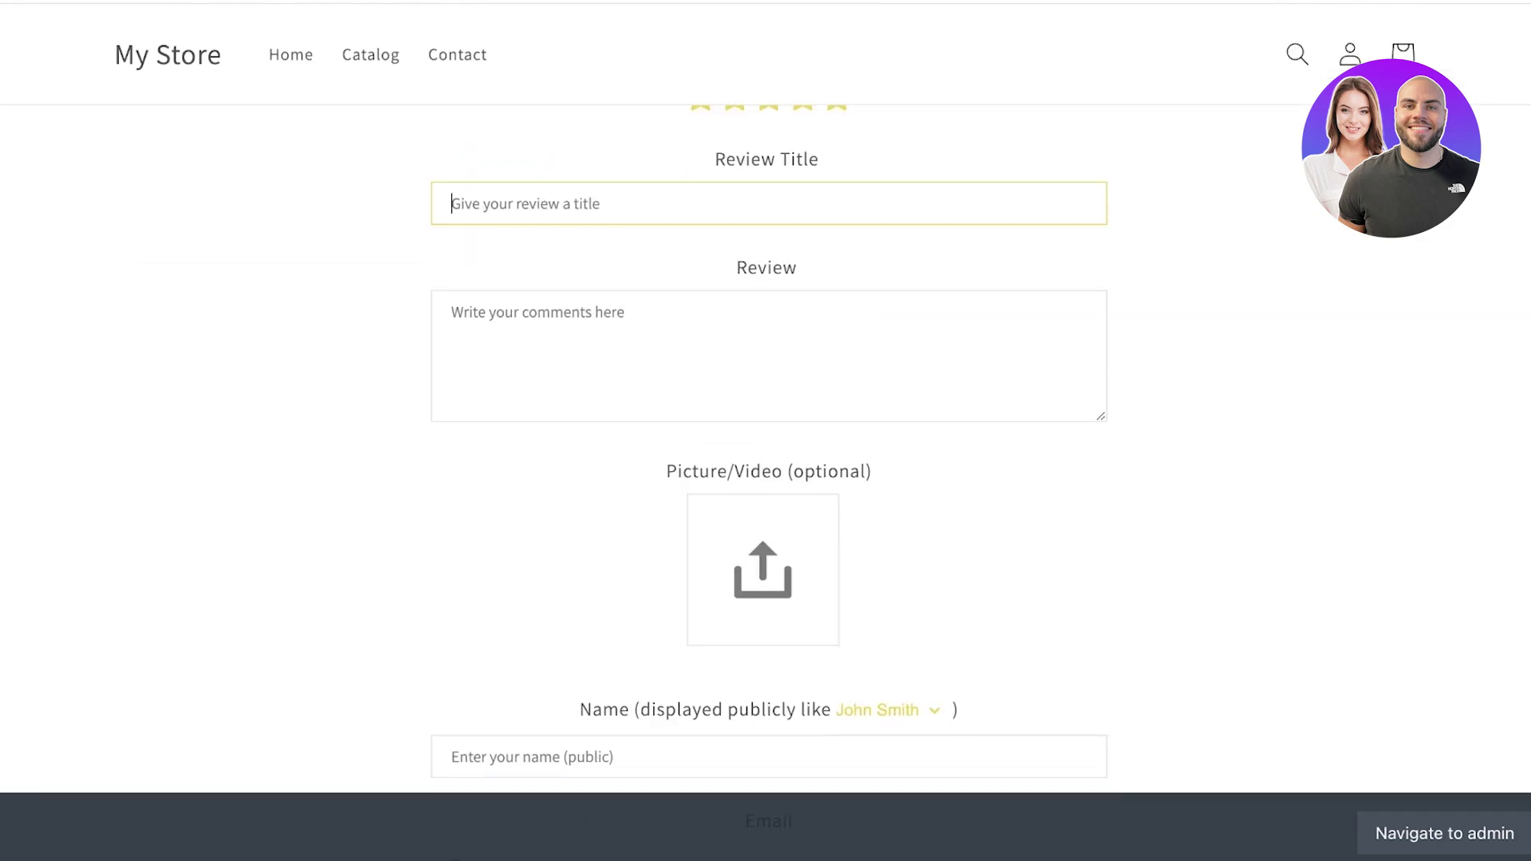
pyautogui.scroll(-10, 769, 431)
pyautogui.scroll(6, 768, 431)
pyautogui.scroll(-6, 768, 430)
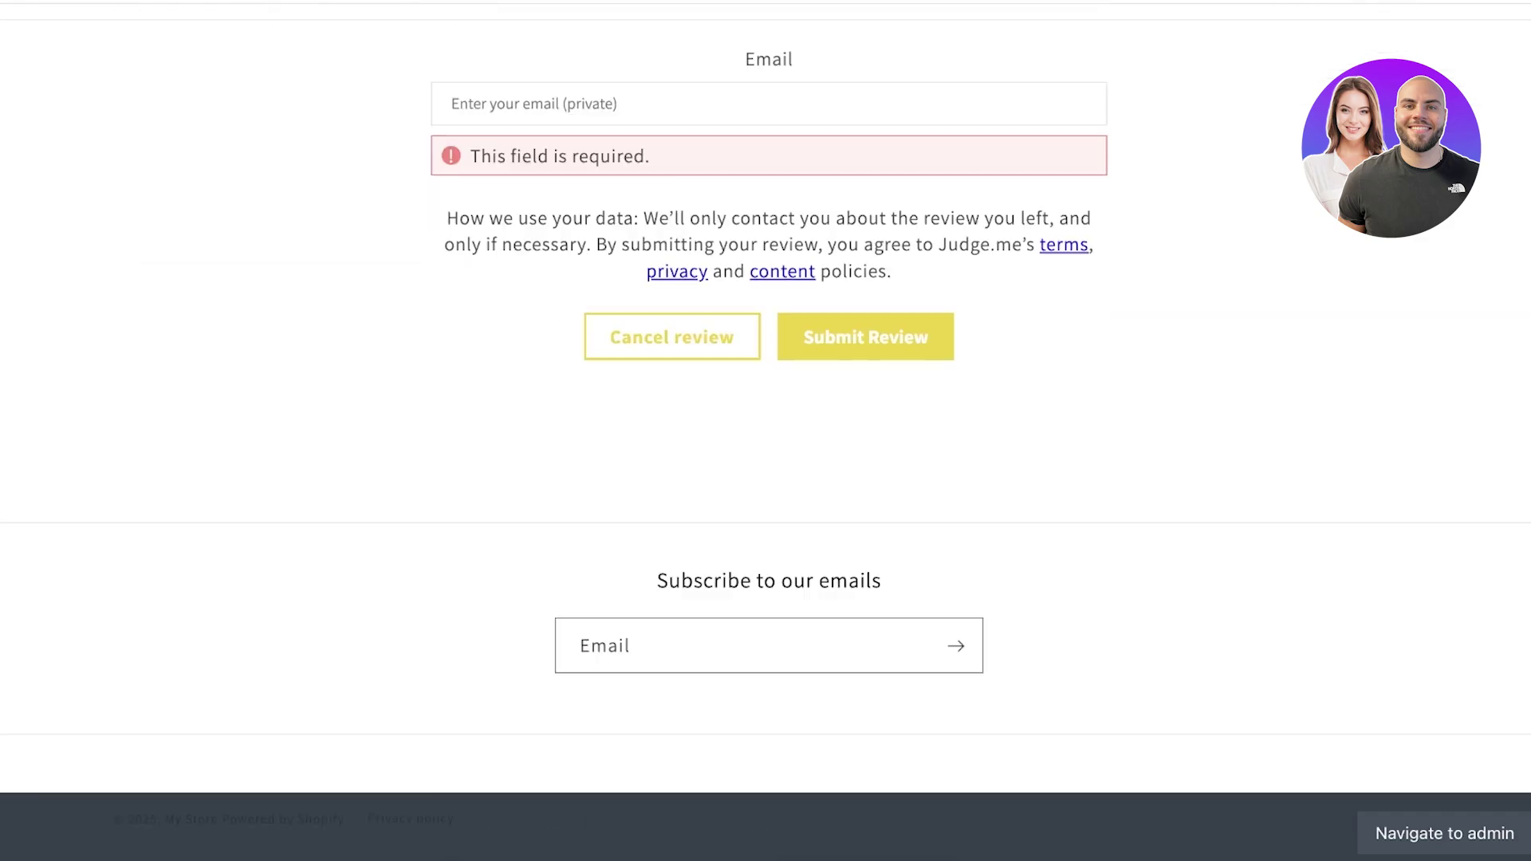
pyautogui.scroll(7, 768, 431)
pyautogui.scroll(-7, 768, 431)
pyautogui.scroll(7, 768, 431)
pyautogui.scroll(4, 768, 431)
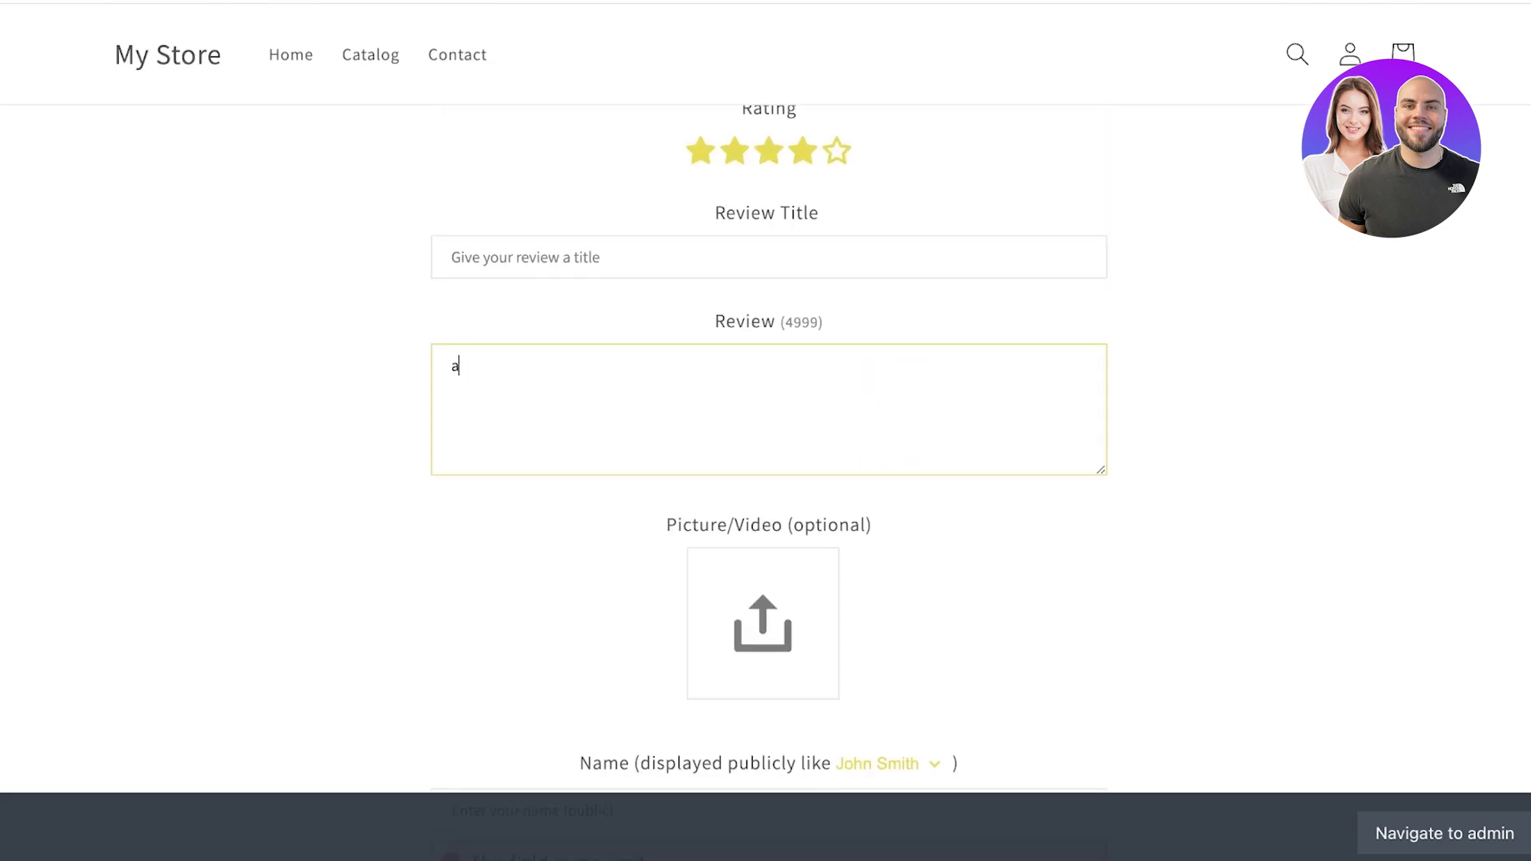
pyautogui.press('BackSpace')
pyautogui.write('Best liquid lipstick')
# - Fill in the reviewer's name and email and submit the review
pyautogui.click(768, 256)
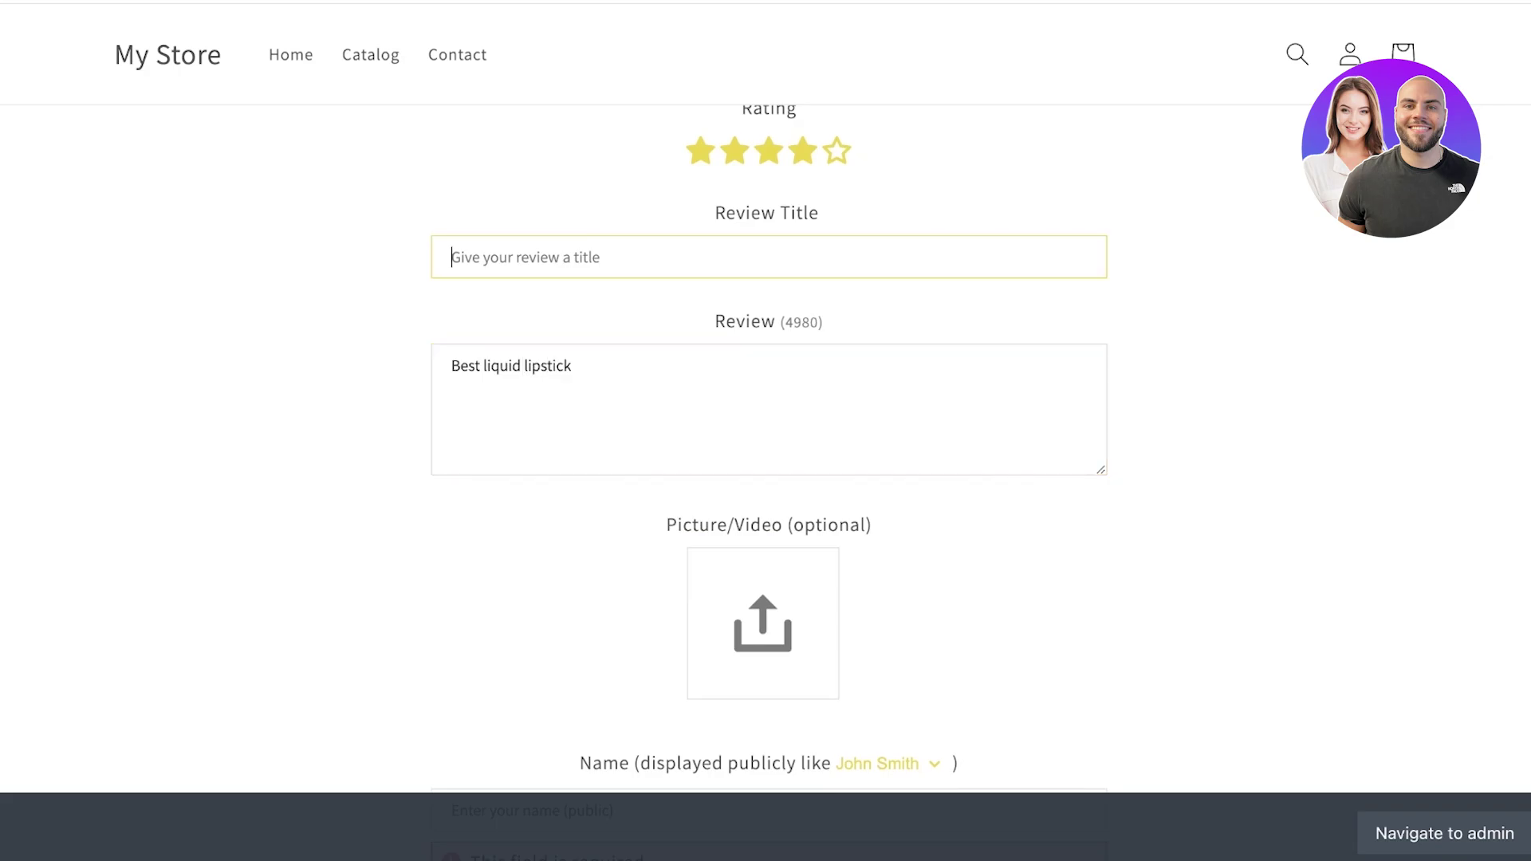
pyautogui.scroll(-1, 769, 431)
pyautogui.scroll(-3, 769, 431)
pyautogui.click(768, 511)
pyautogui.write('a')
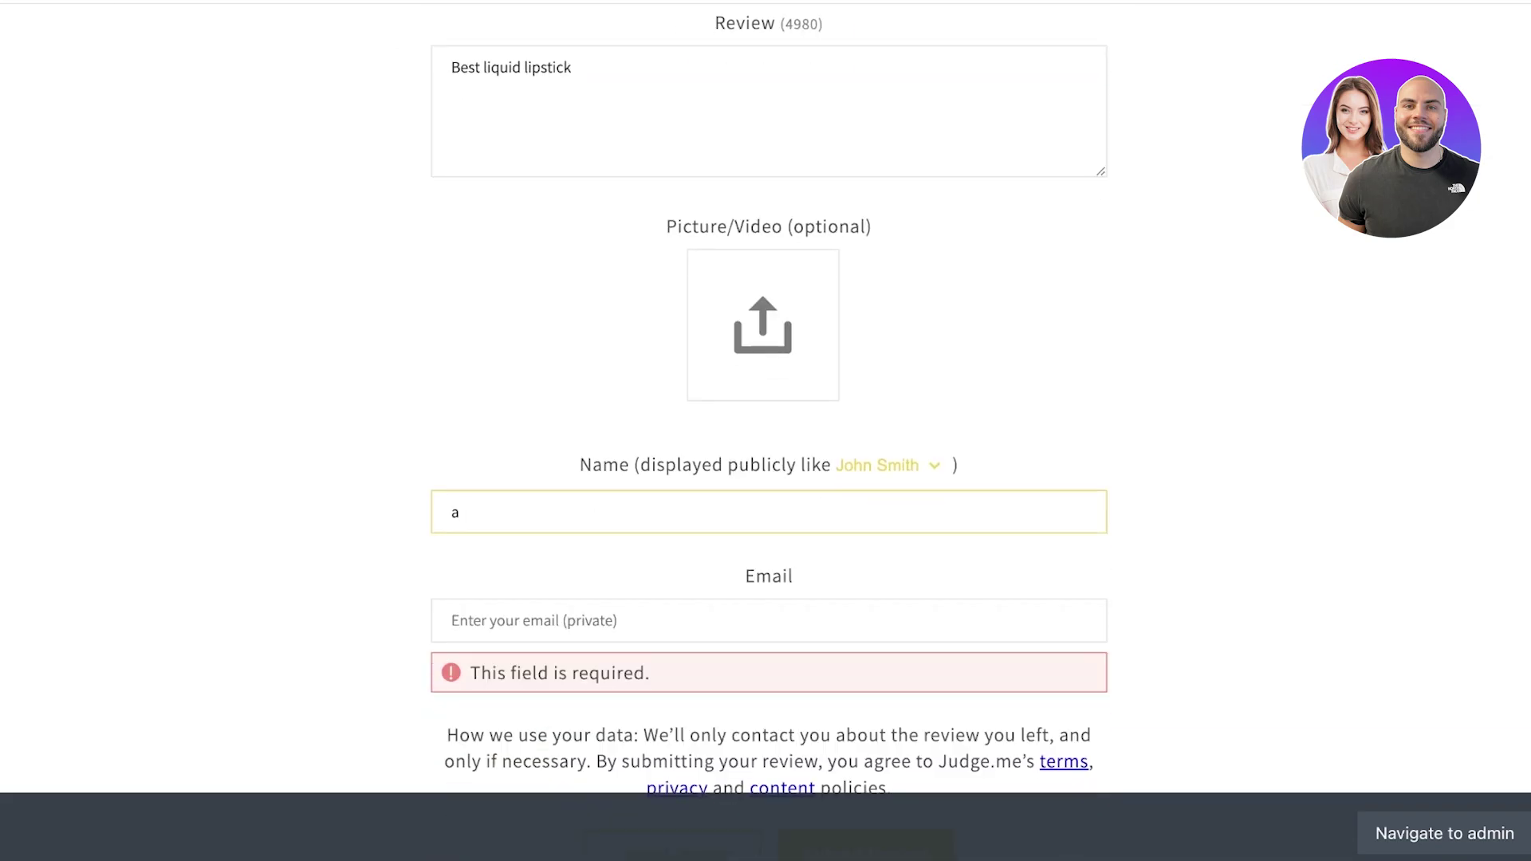
pyautogui.press('BackSpace')
pyautogui.write('jane doe')
pyautogui.press('Tab')
pyautogui.write('wewew')
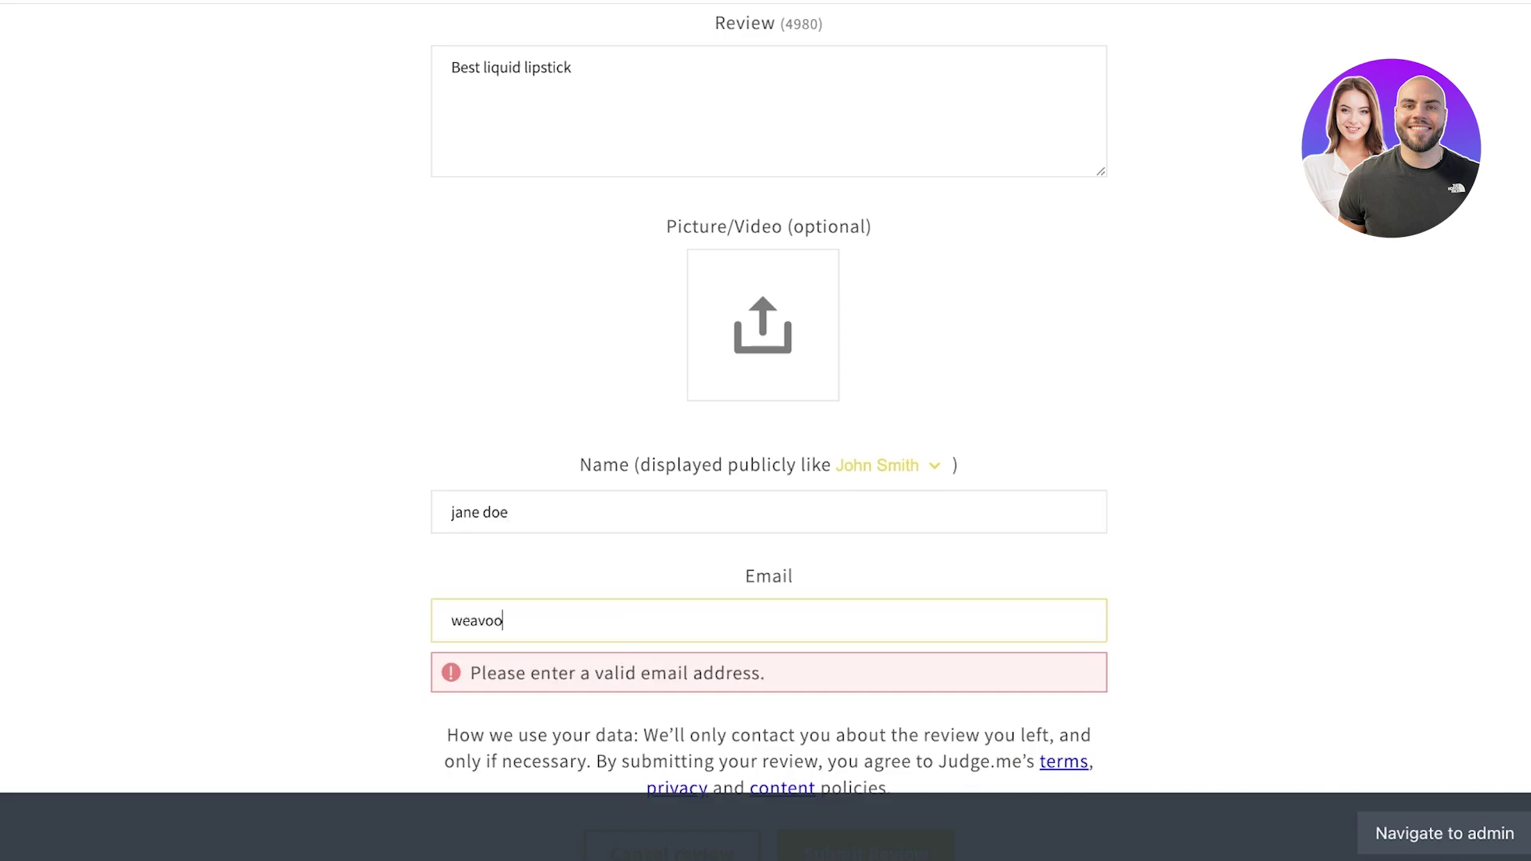
pyautogui.press('BackSpace')
pyautogui.press('BackSpace')
pyautogui.press('BackSpace')
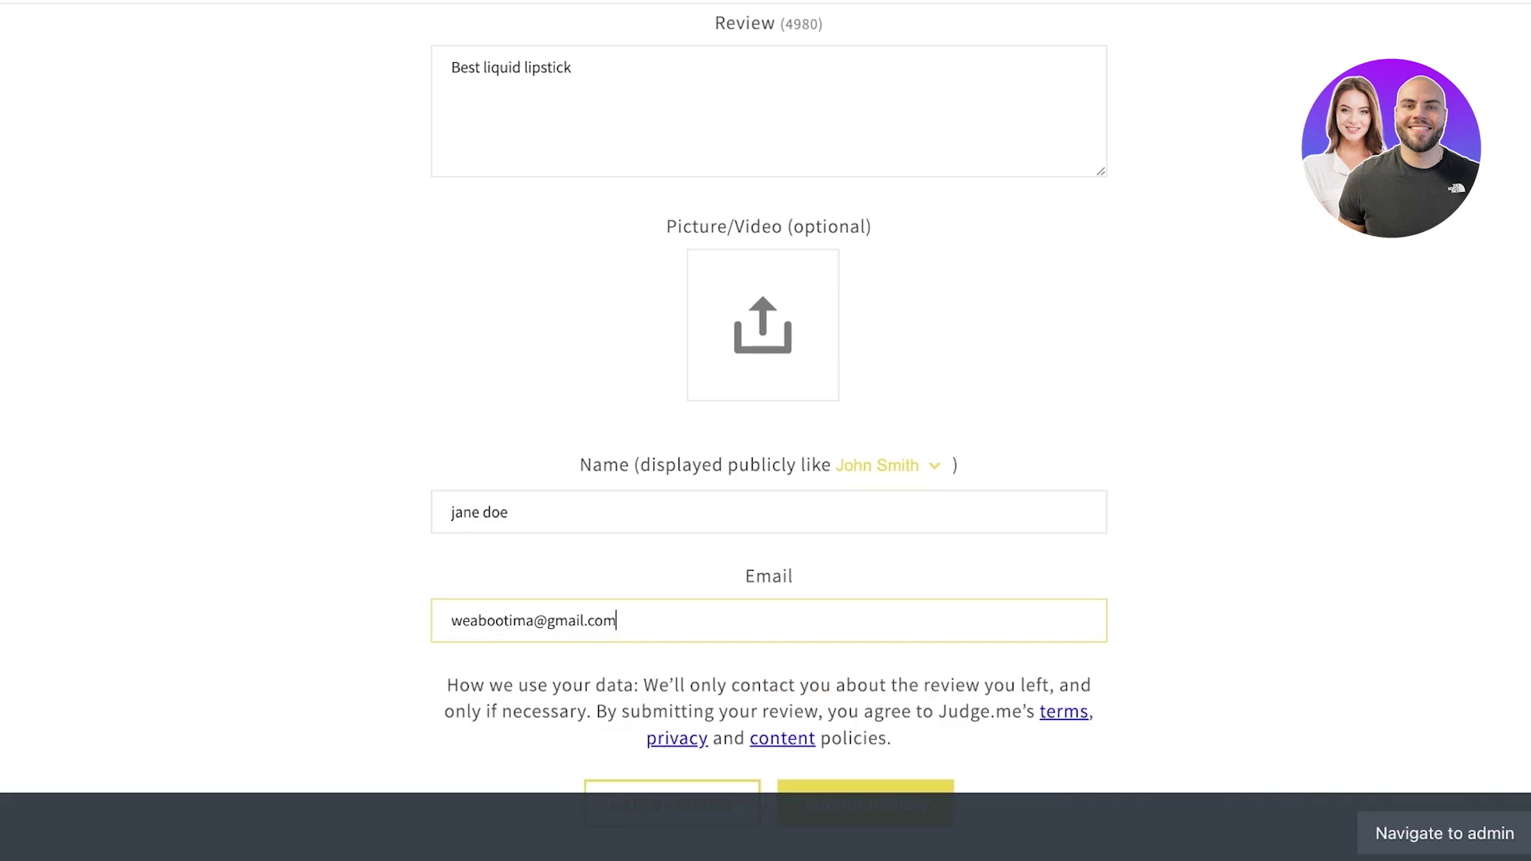
pyautogui.press('Return')
pyautogui.scroll(5, 765, 430)
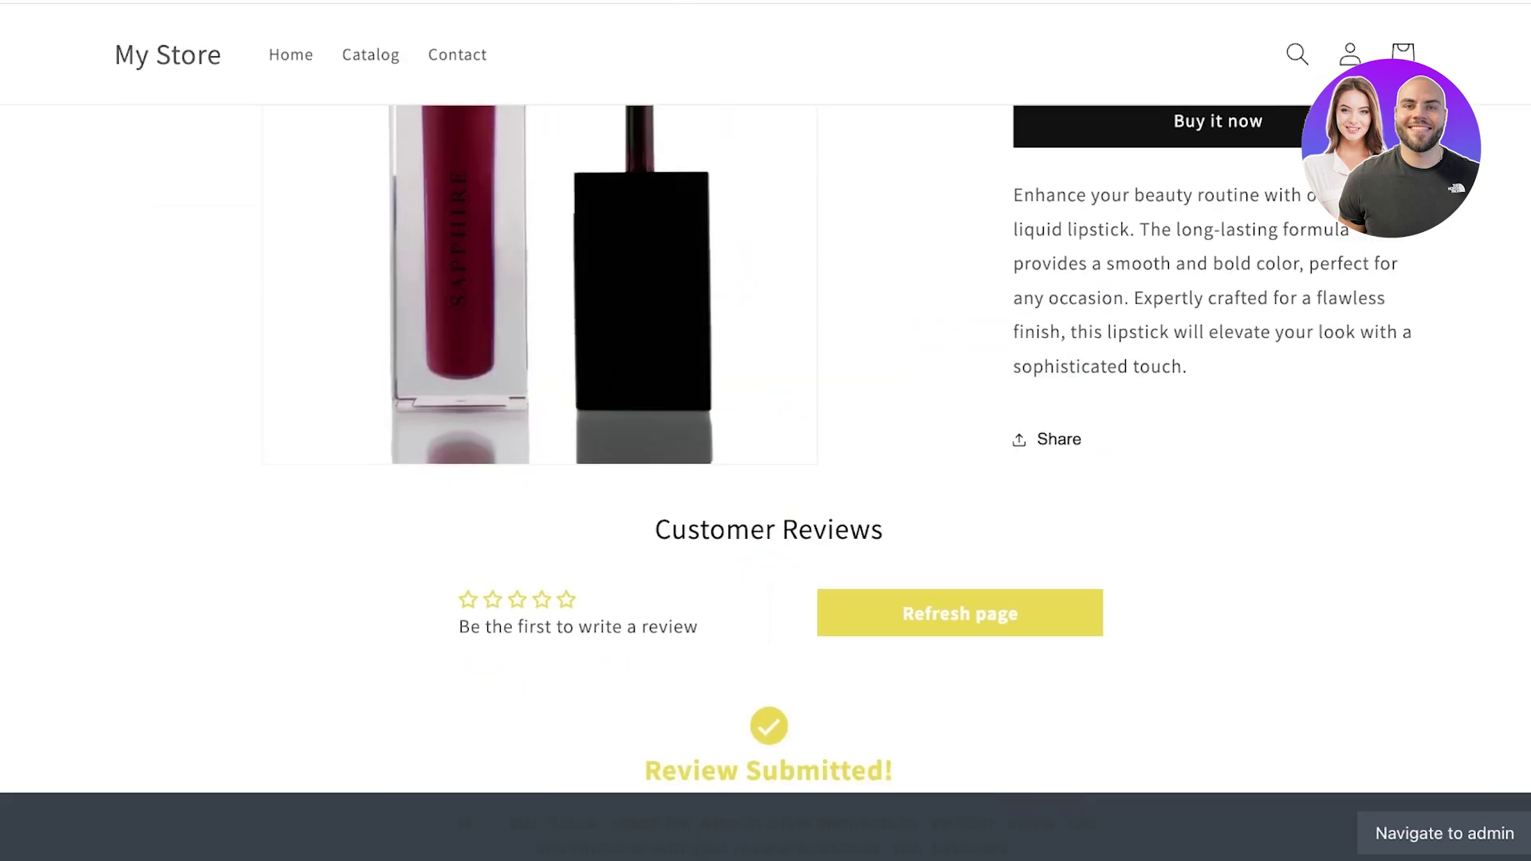
pyautogui.scroll(-5, 765, 430)
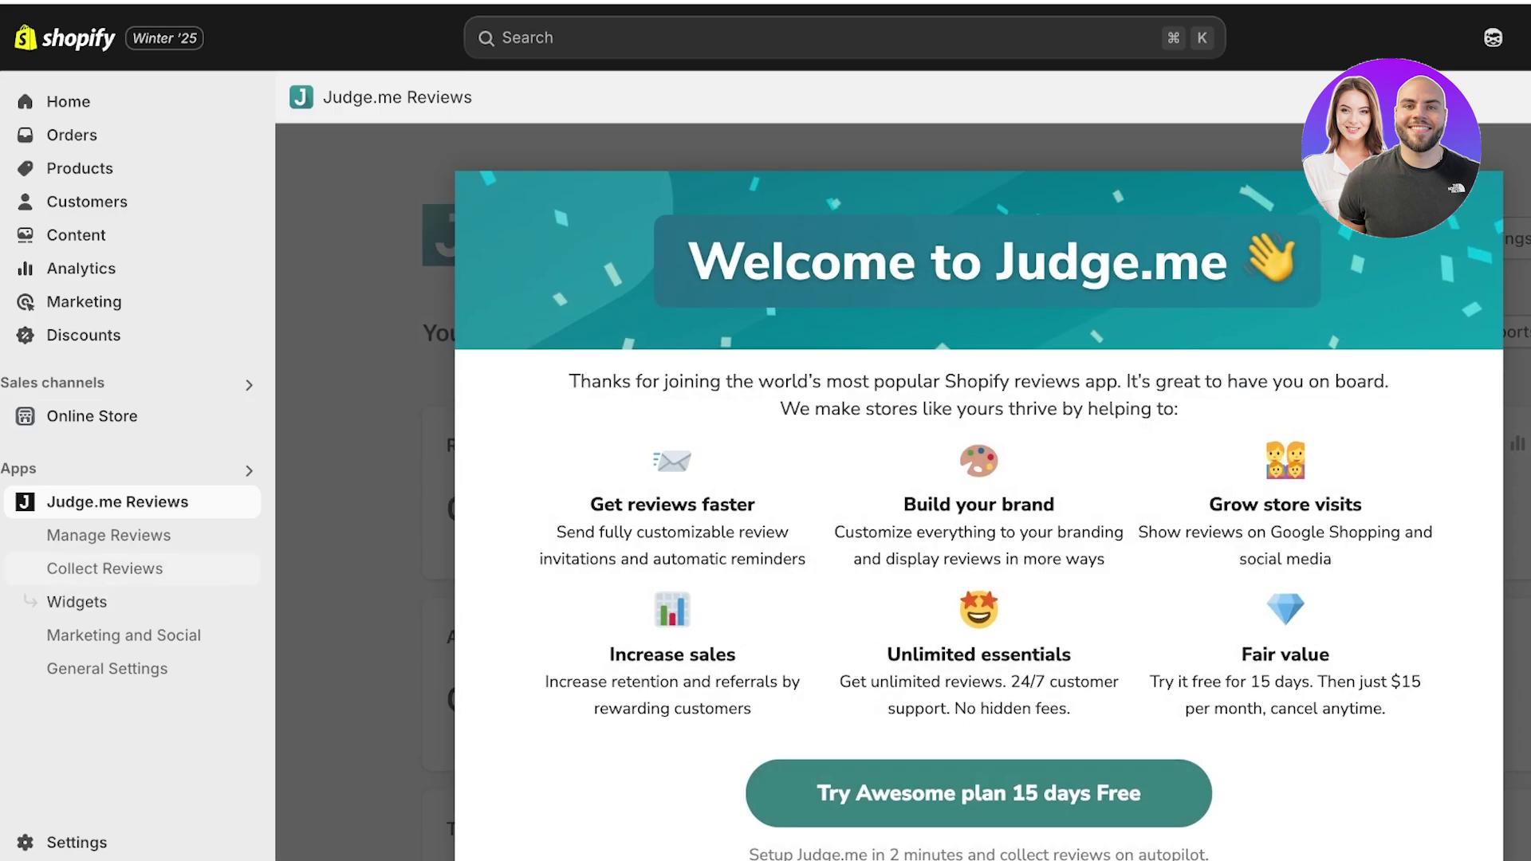
# - Verify the four-star review is Published in Judge.me Manage Reviews, then go to Products
pyautogui.click(110, 535)
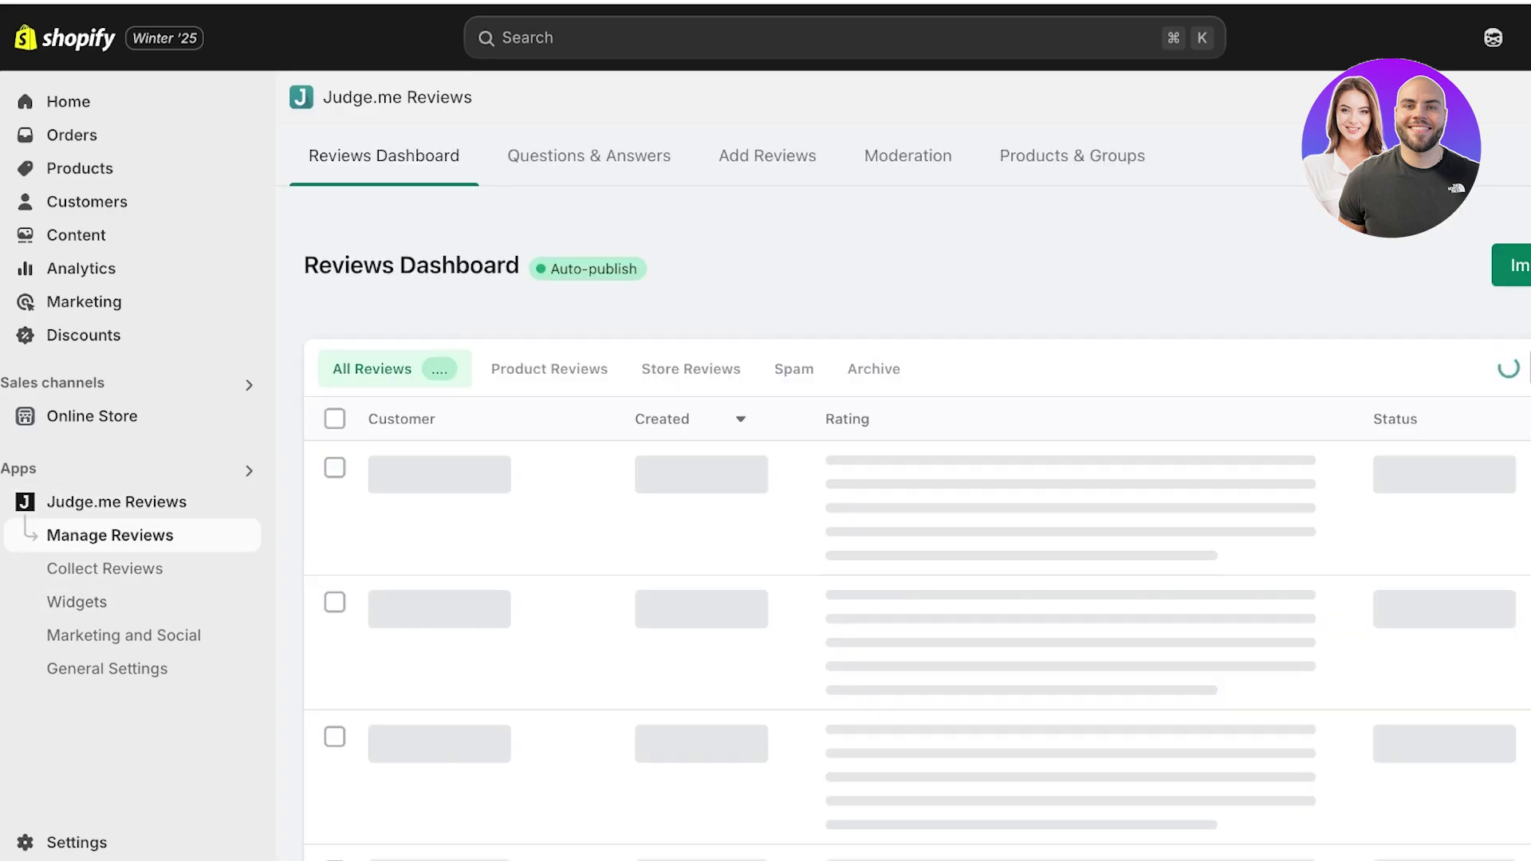
pyautogui.scroll(-1, 916, 430)
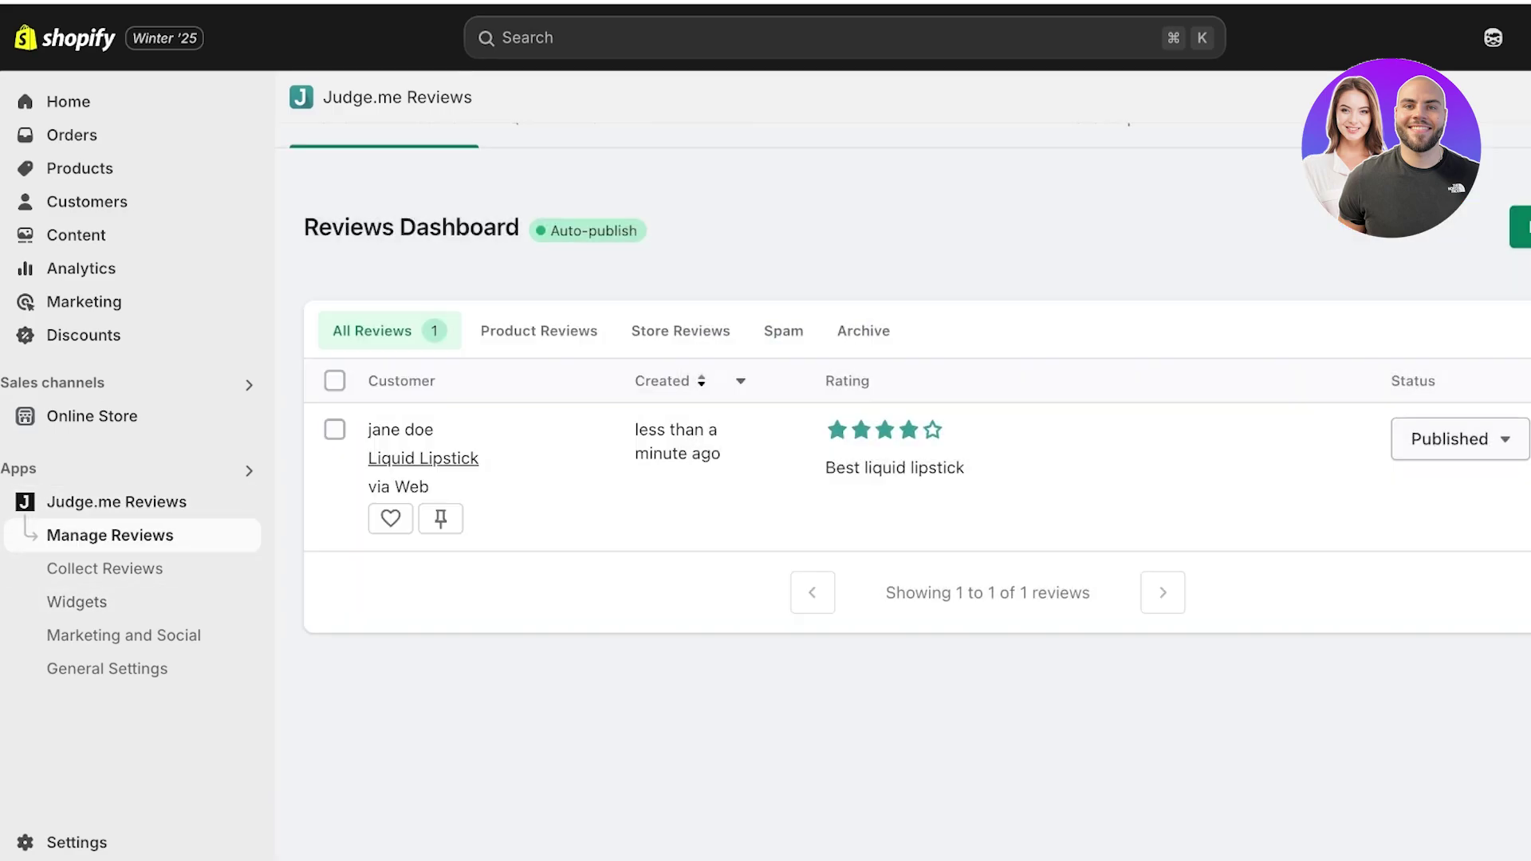
pyautogui.click(1444, 439)
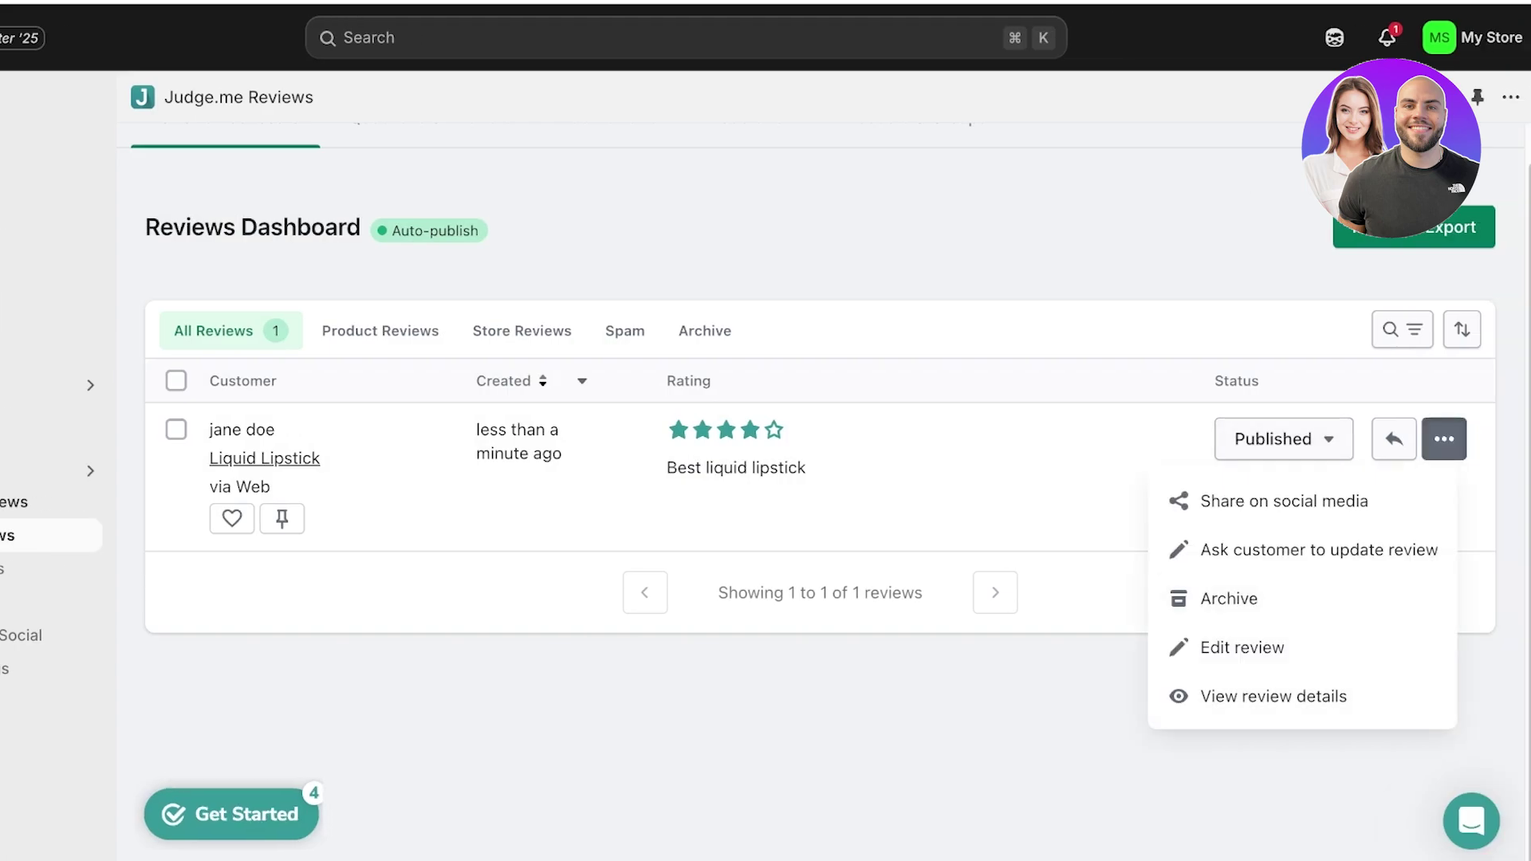
pyautogui.click(1444, 438)
pyautogui.click(1274, 438)
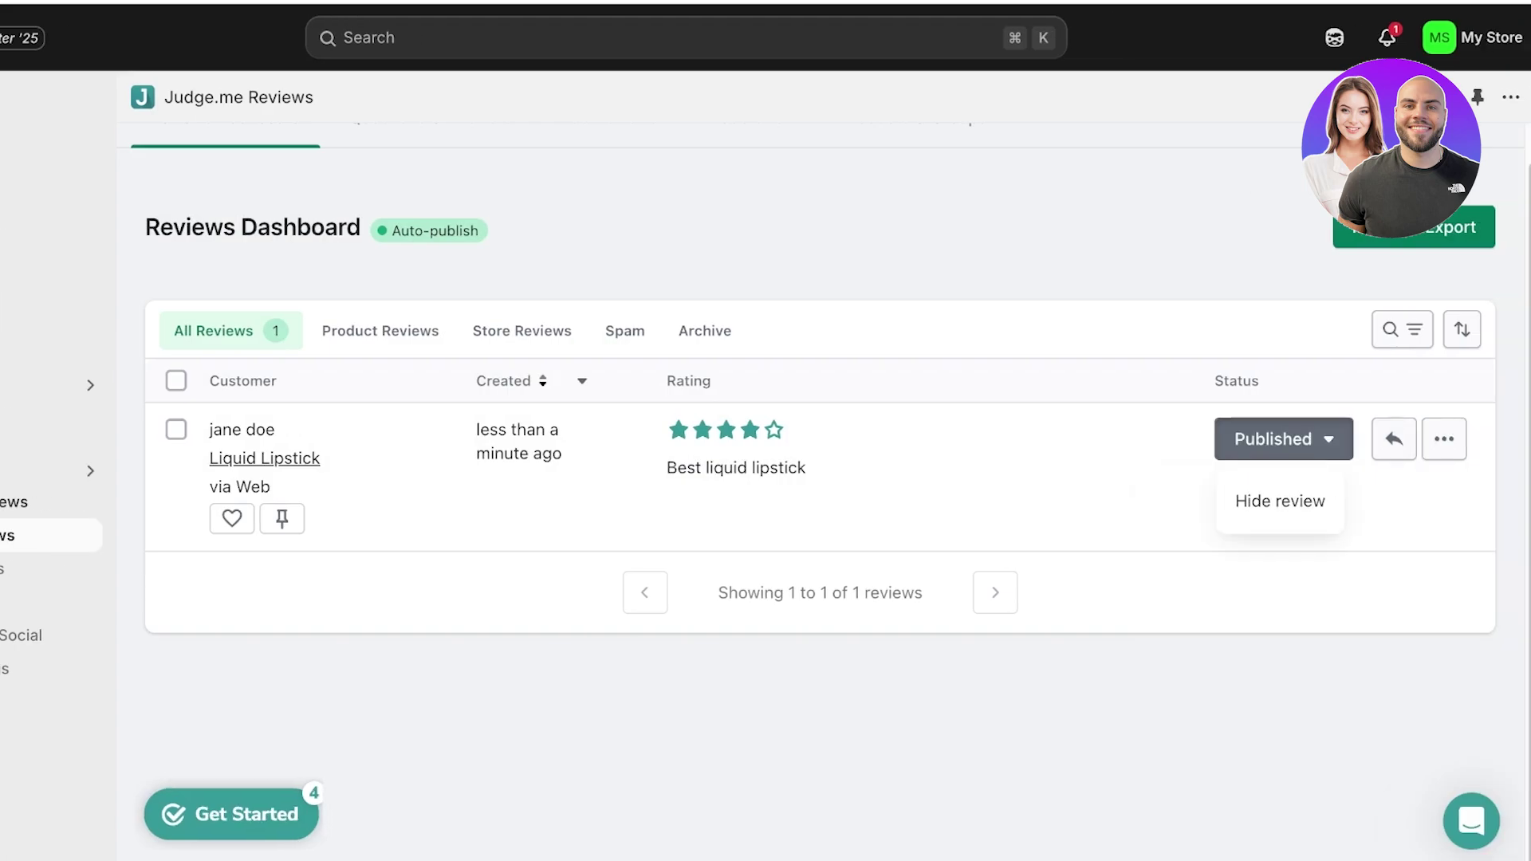
pyautogui.press('Escape')
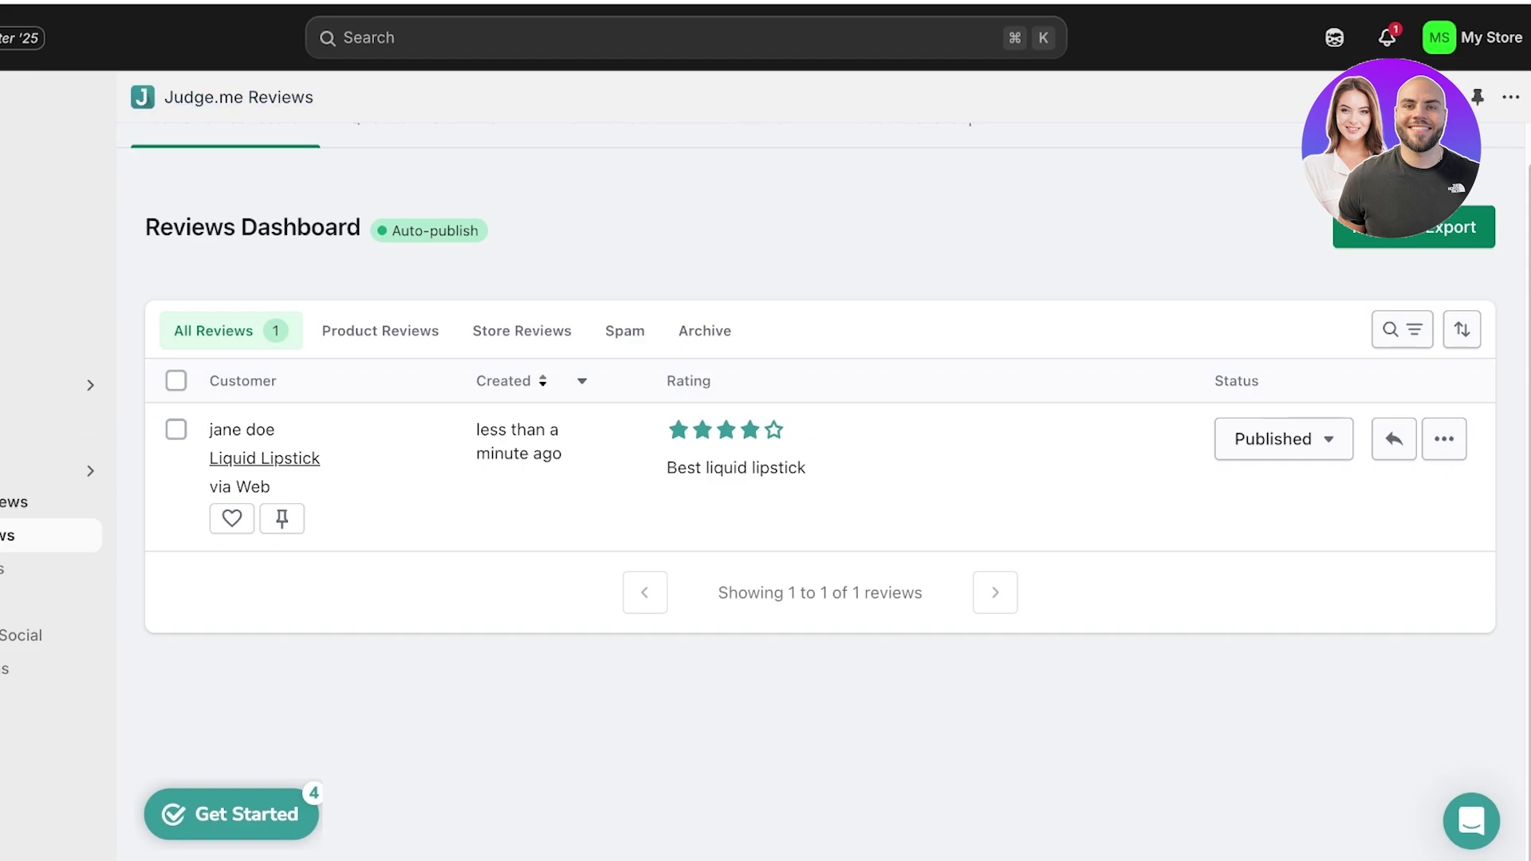
pyautogui.click(48, 168)
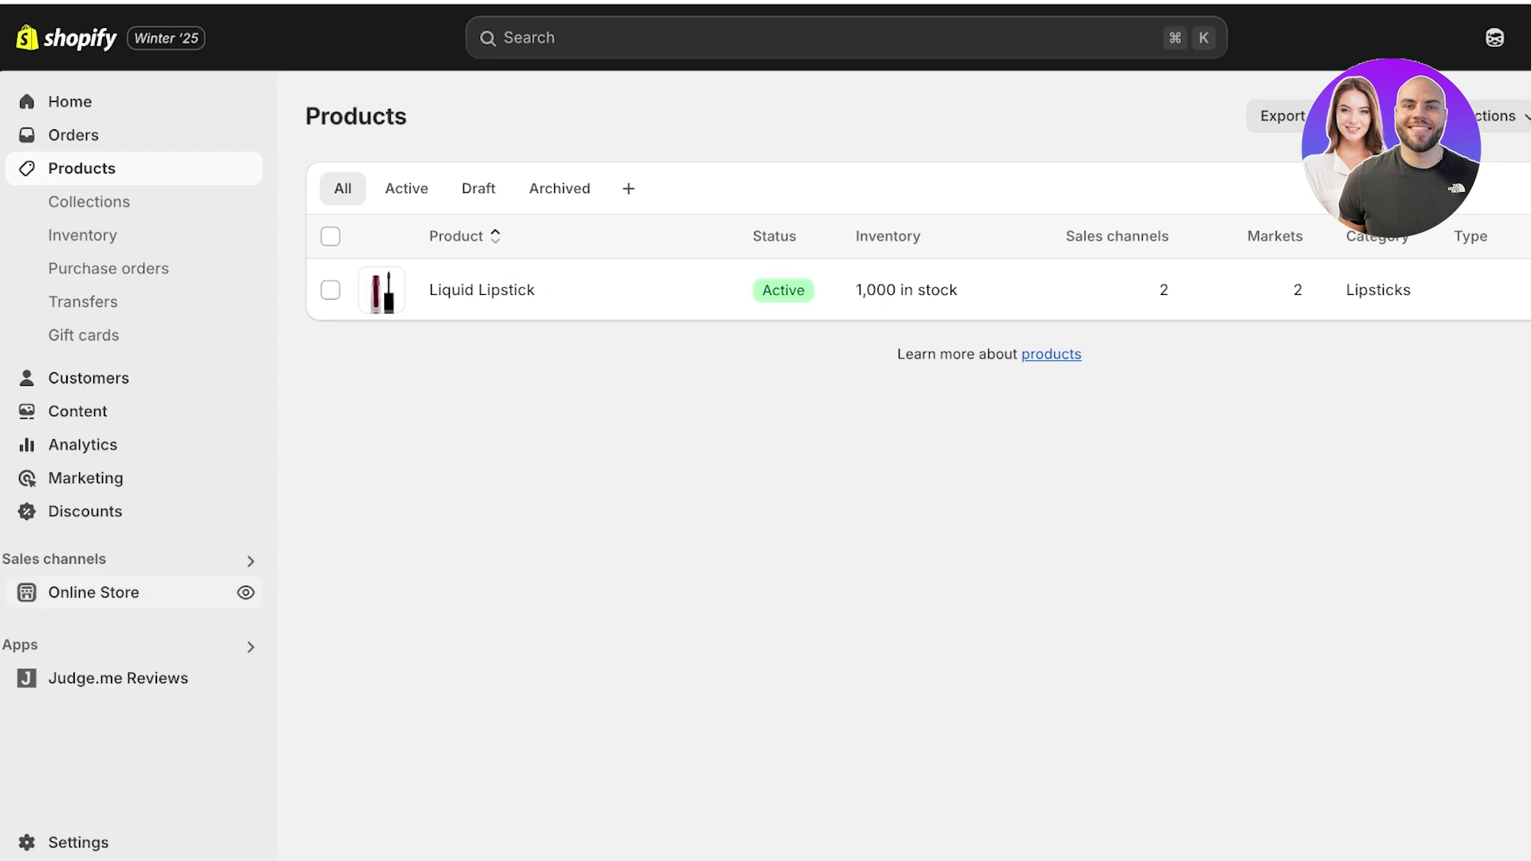
# - From Apps and sales channels settings, search the Shopify App Store for 'judge me'
pyautogui.click(93, 590)
pyautogui.click(250, 646)
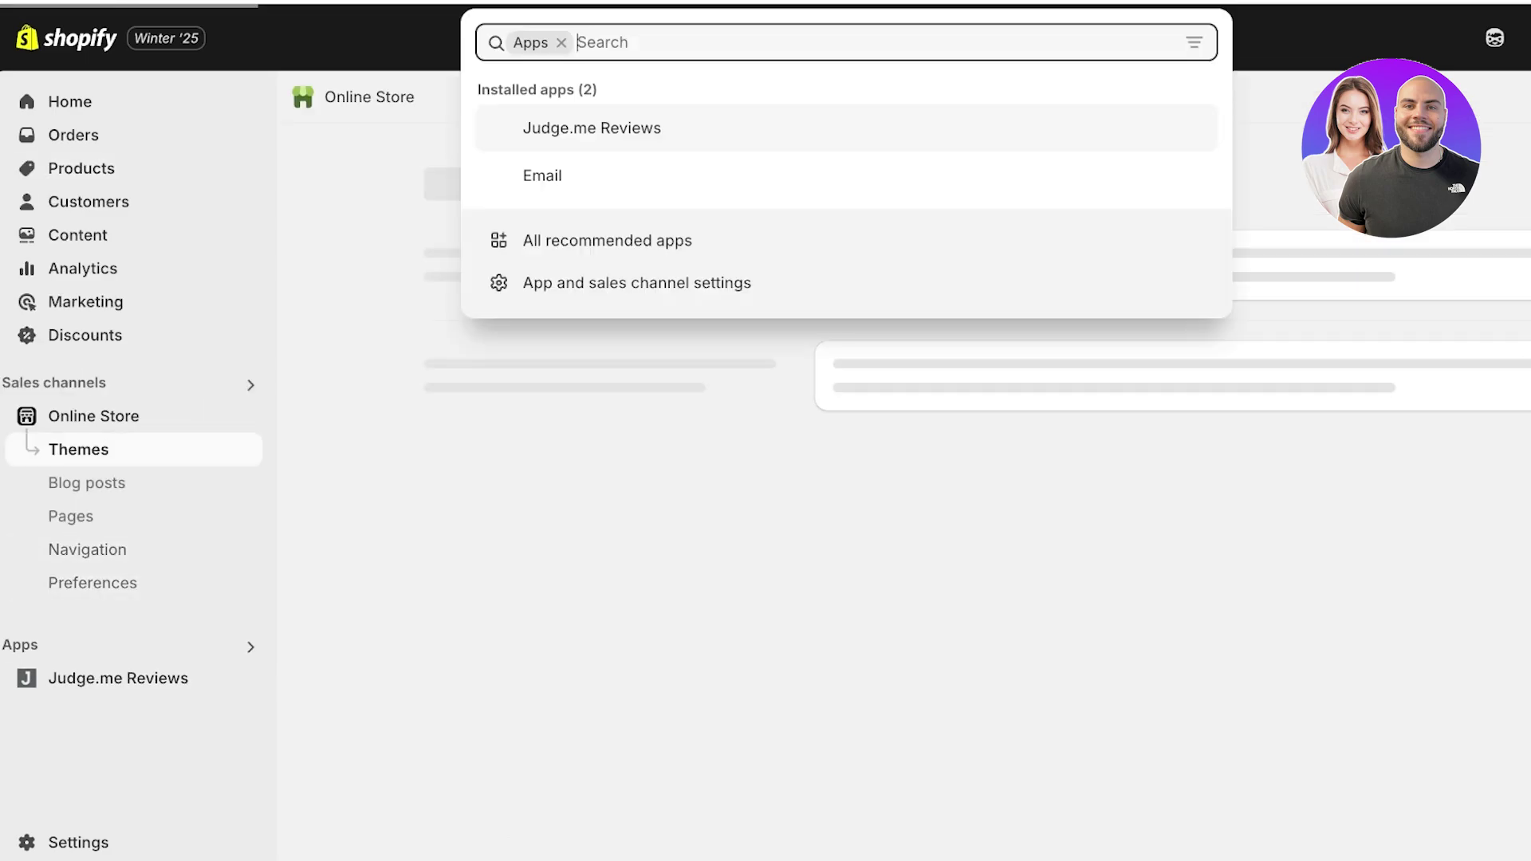
pyautogui.press('Return')
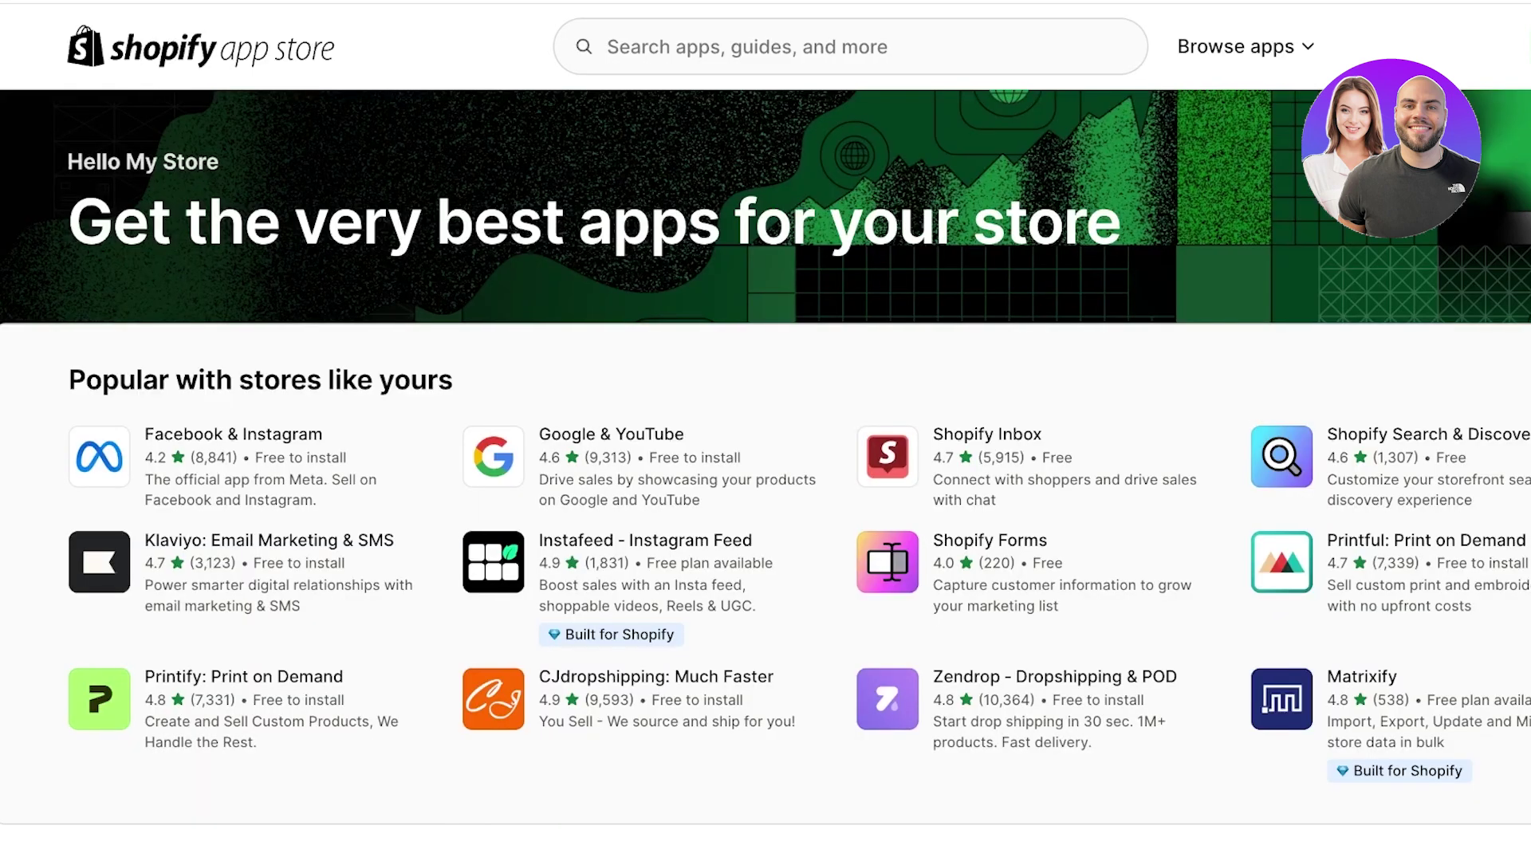
pyautogui.click(850, 47)
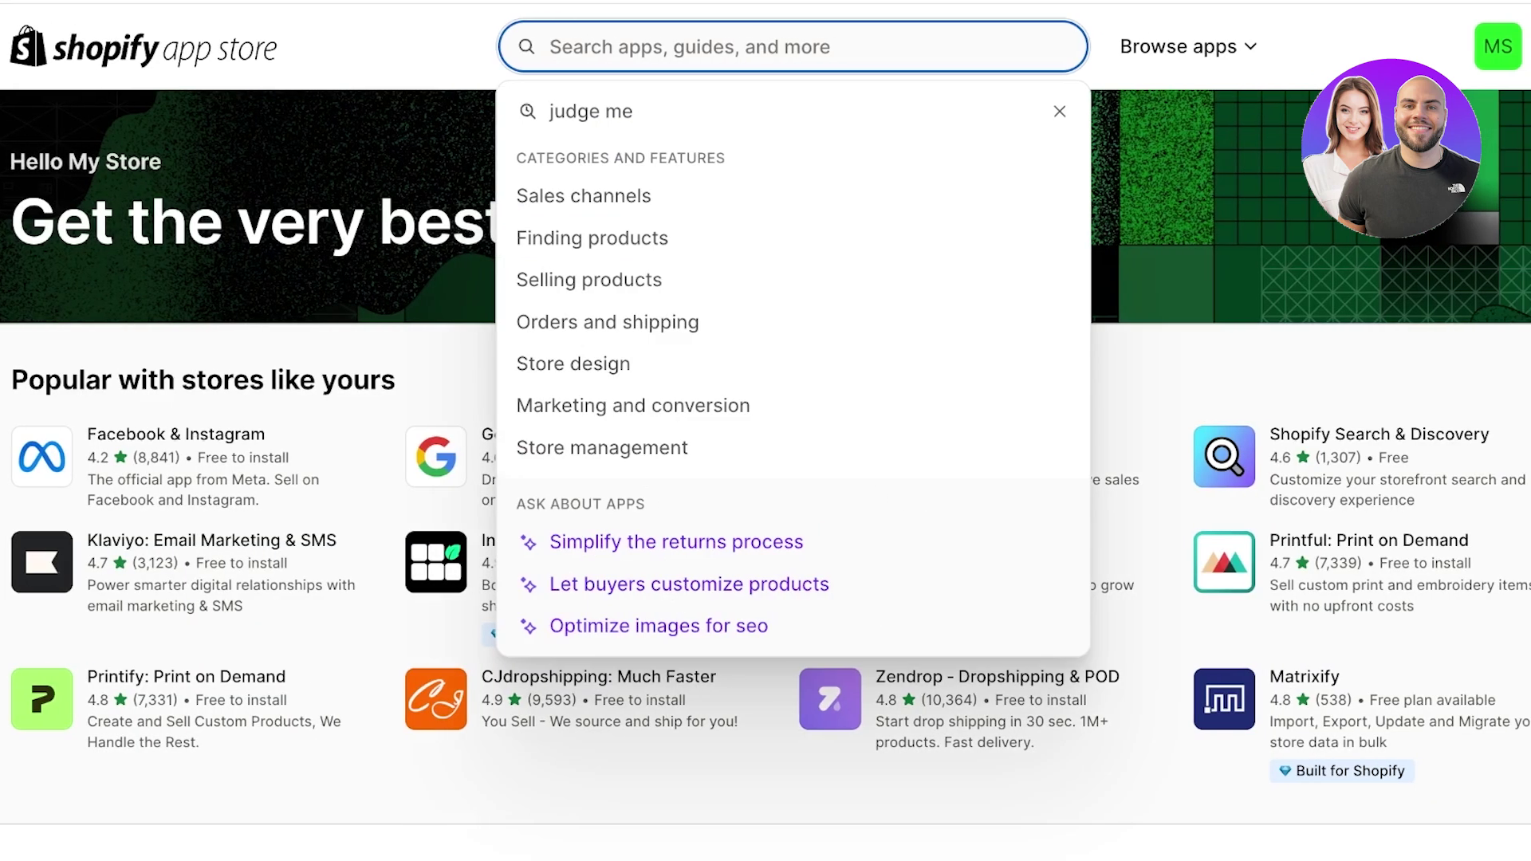
pyautogui.write('jude')
pyautogui.press('BackSpace')
pyautogui.press('BackSpace')
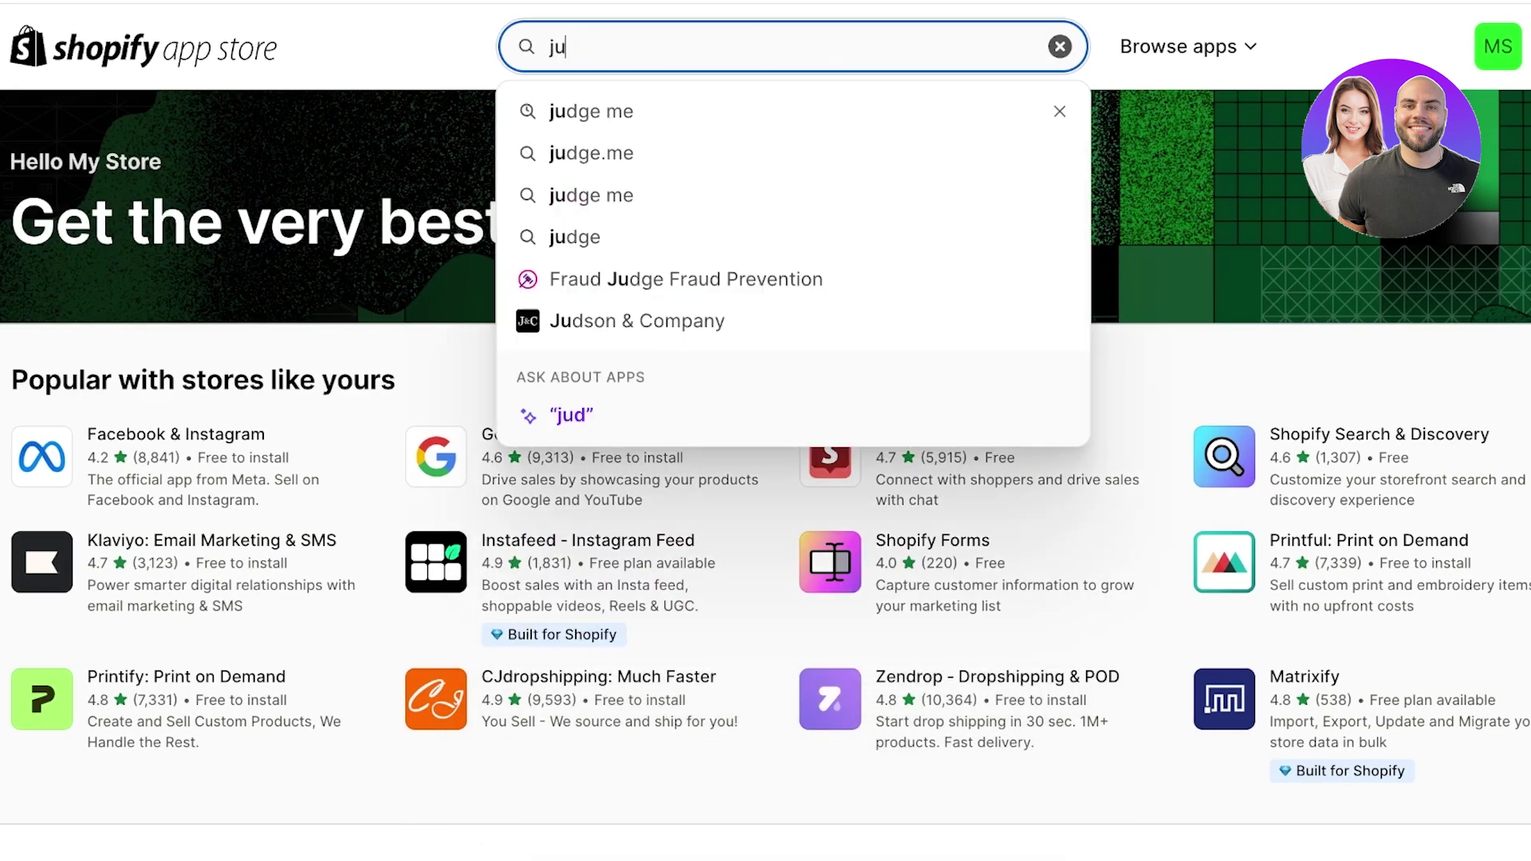
pyautogui.write('dge me')
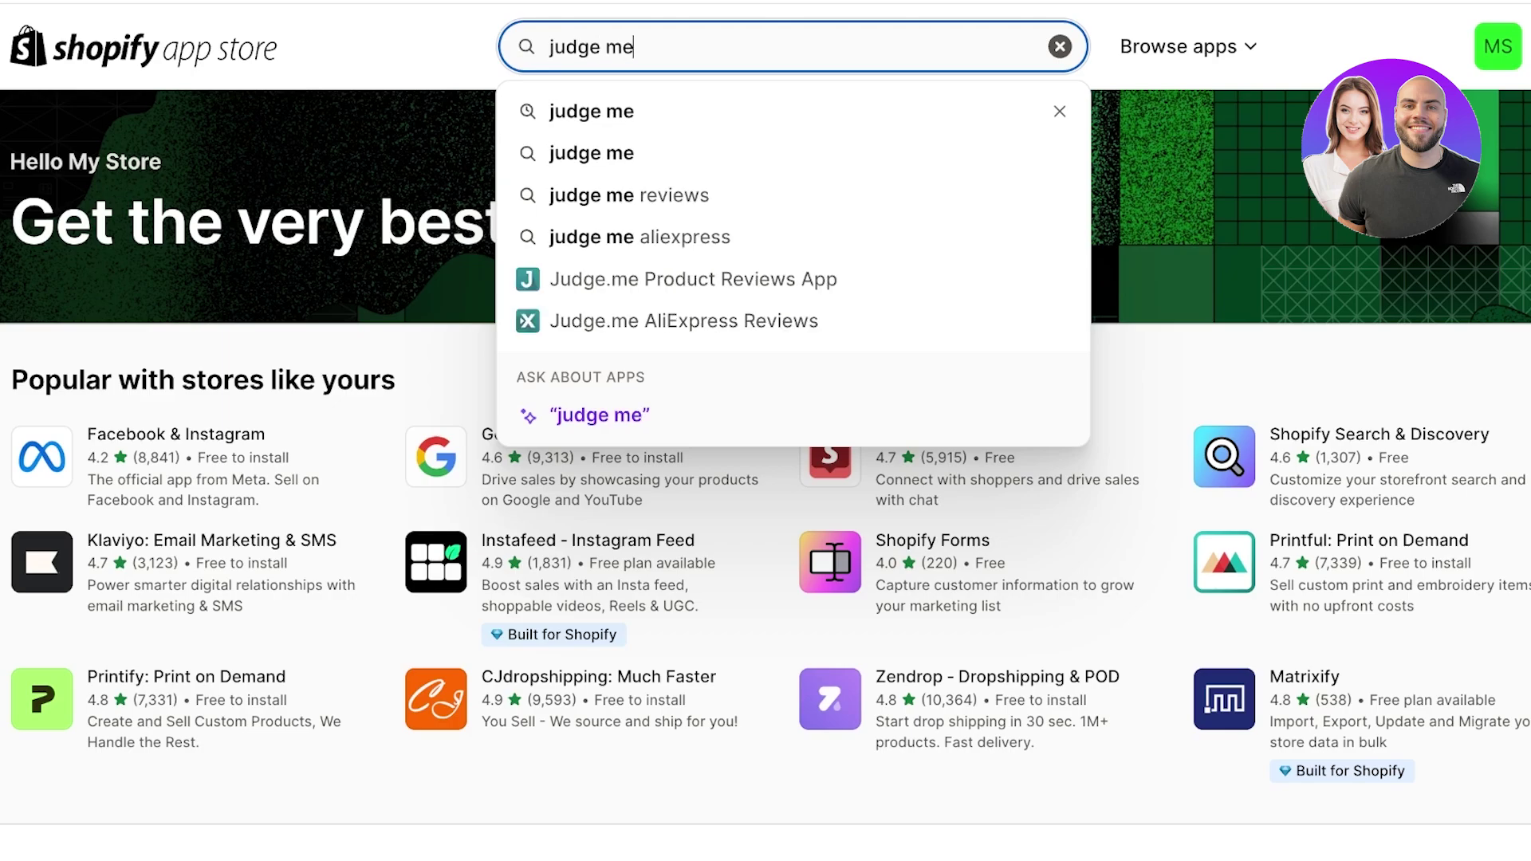
pyautogui.press('Return')
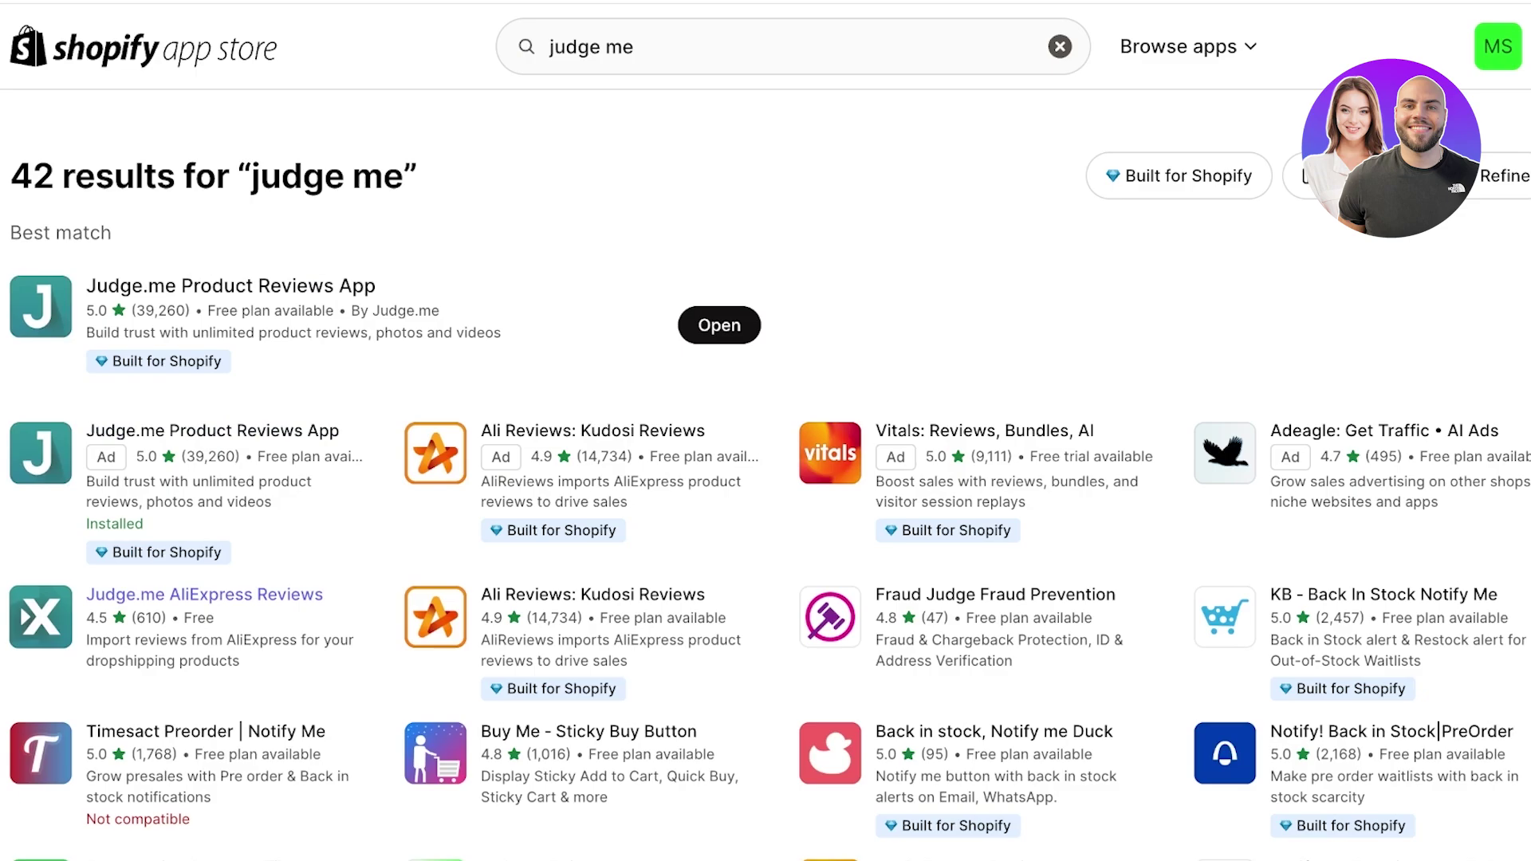
# - Install Judge.me AliExpress Reviews and view Liquid Lipstick on the online store
pyautogui.click(204, 594)
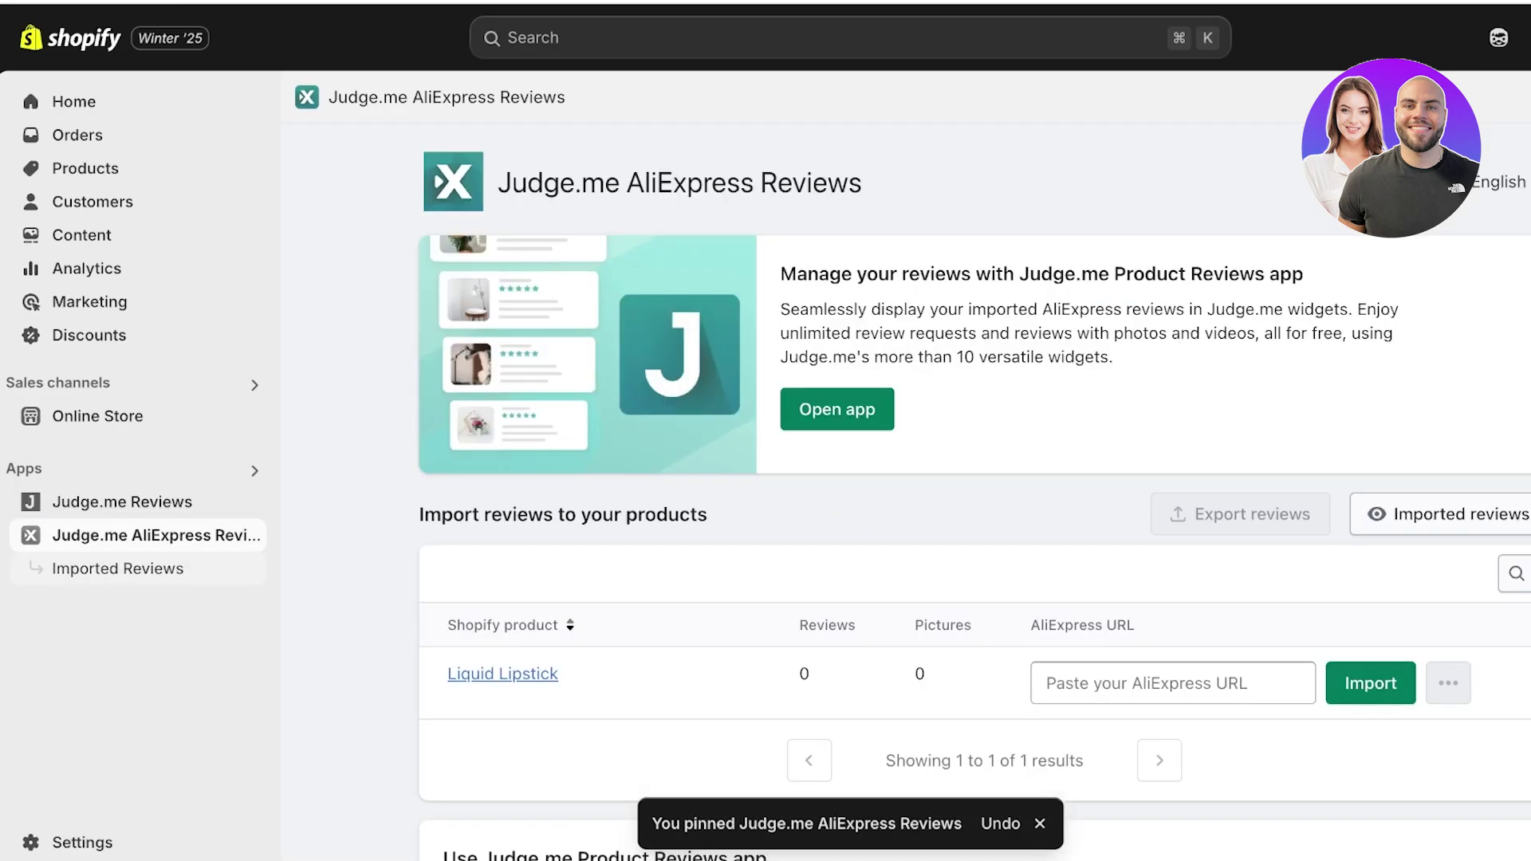
pyautogui.scroll(-3, 797, 478)
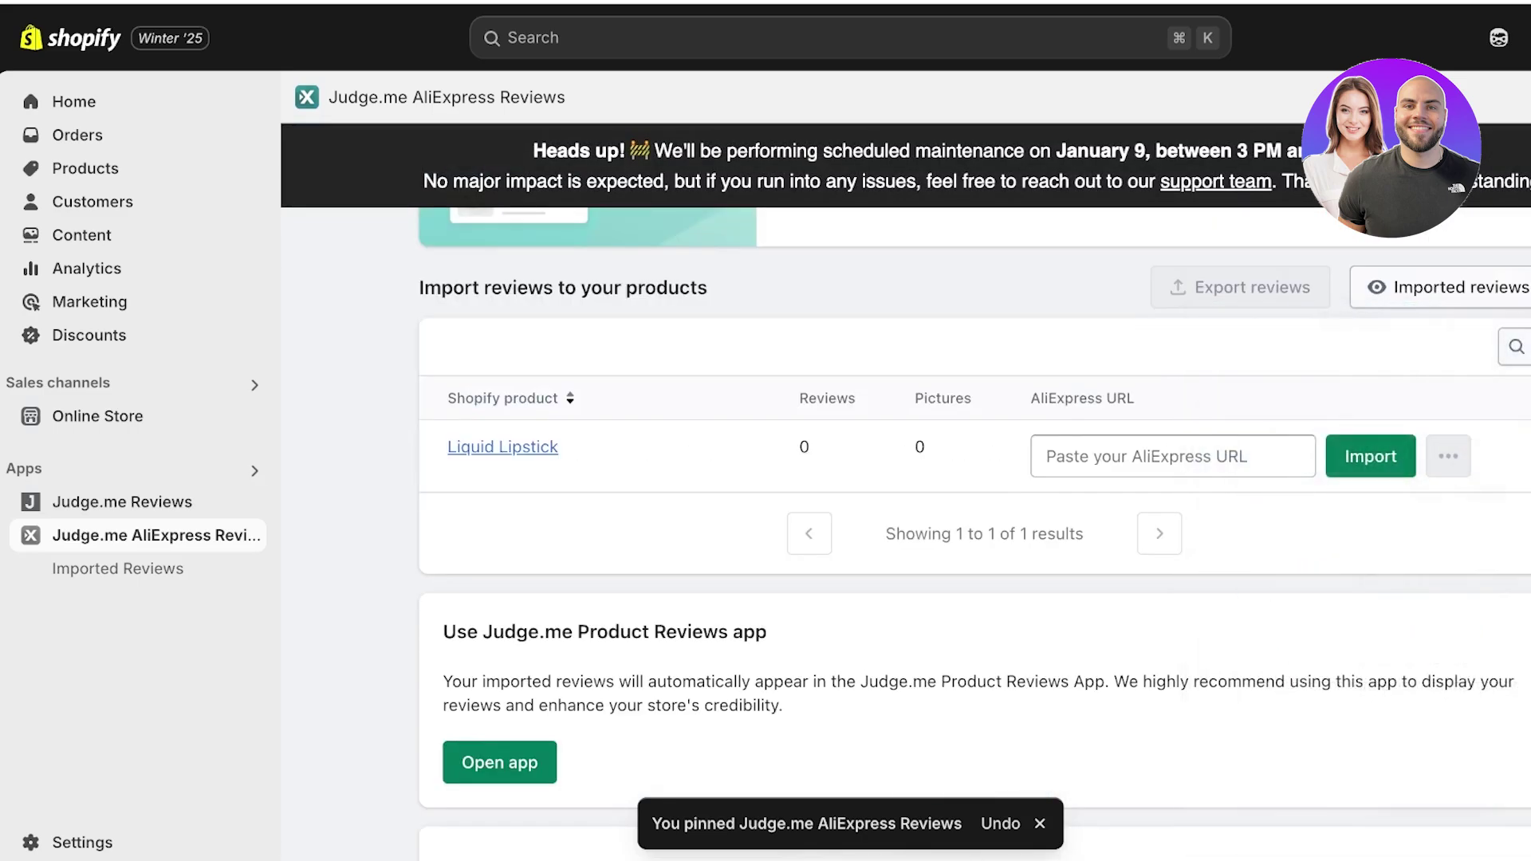
pyautogui.click(1108, 456)
pyautogui.click(514, 447)
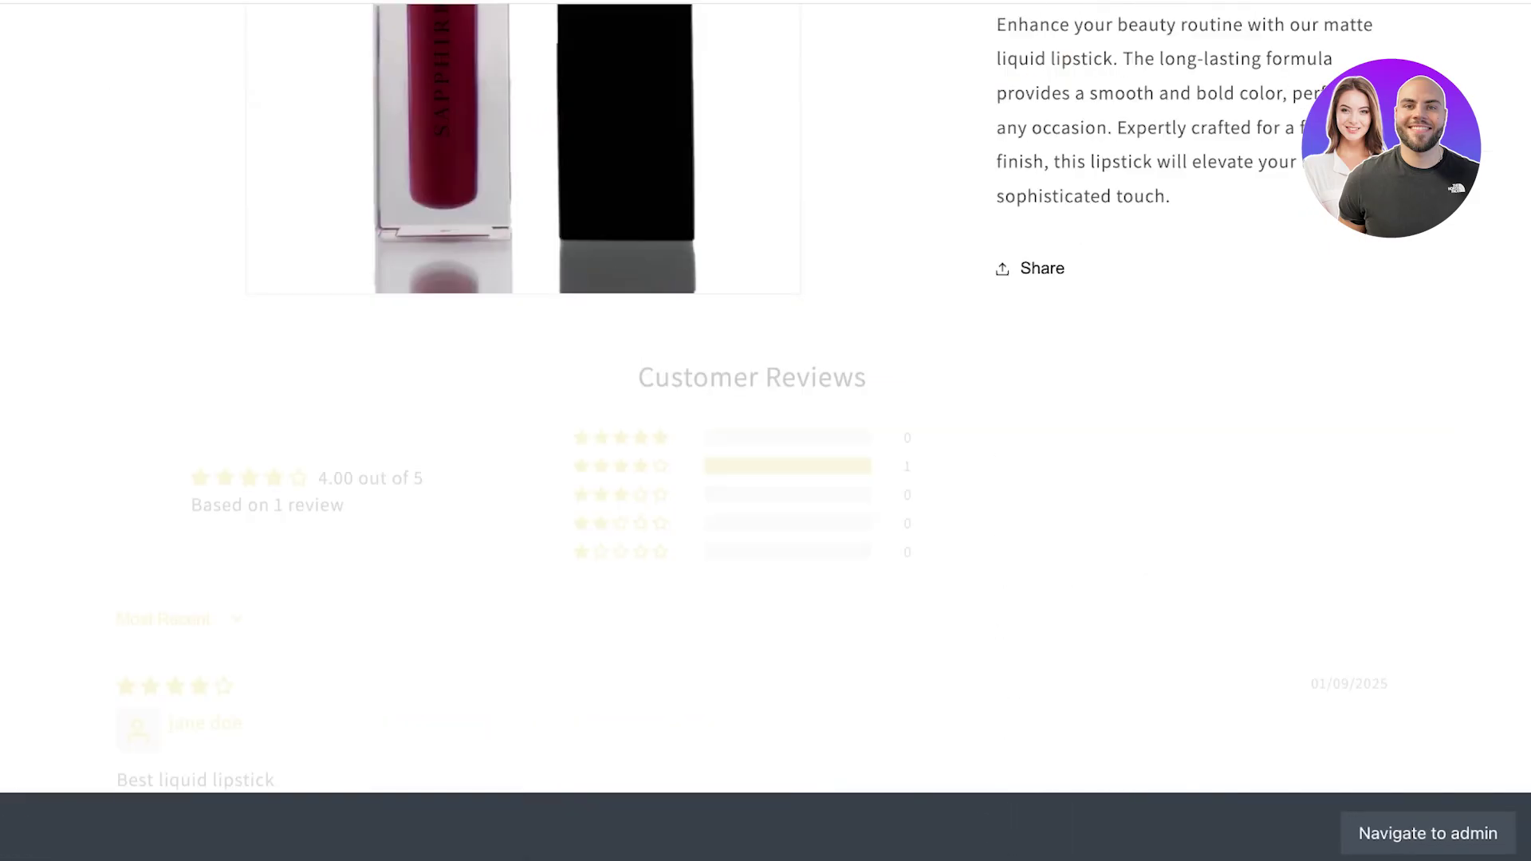
pyautogui.scroll(1, 766, 431)
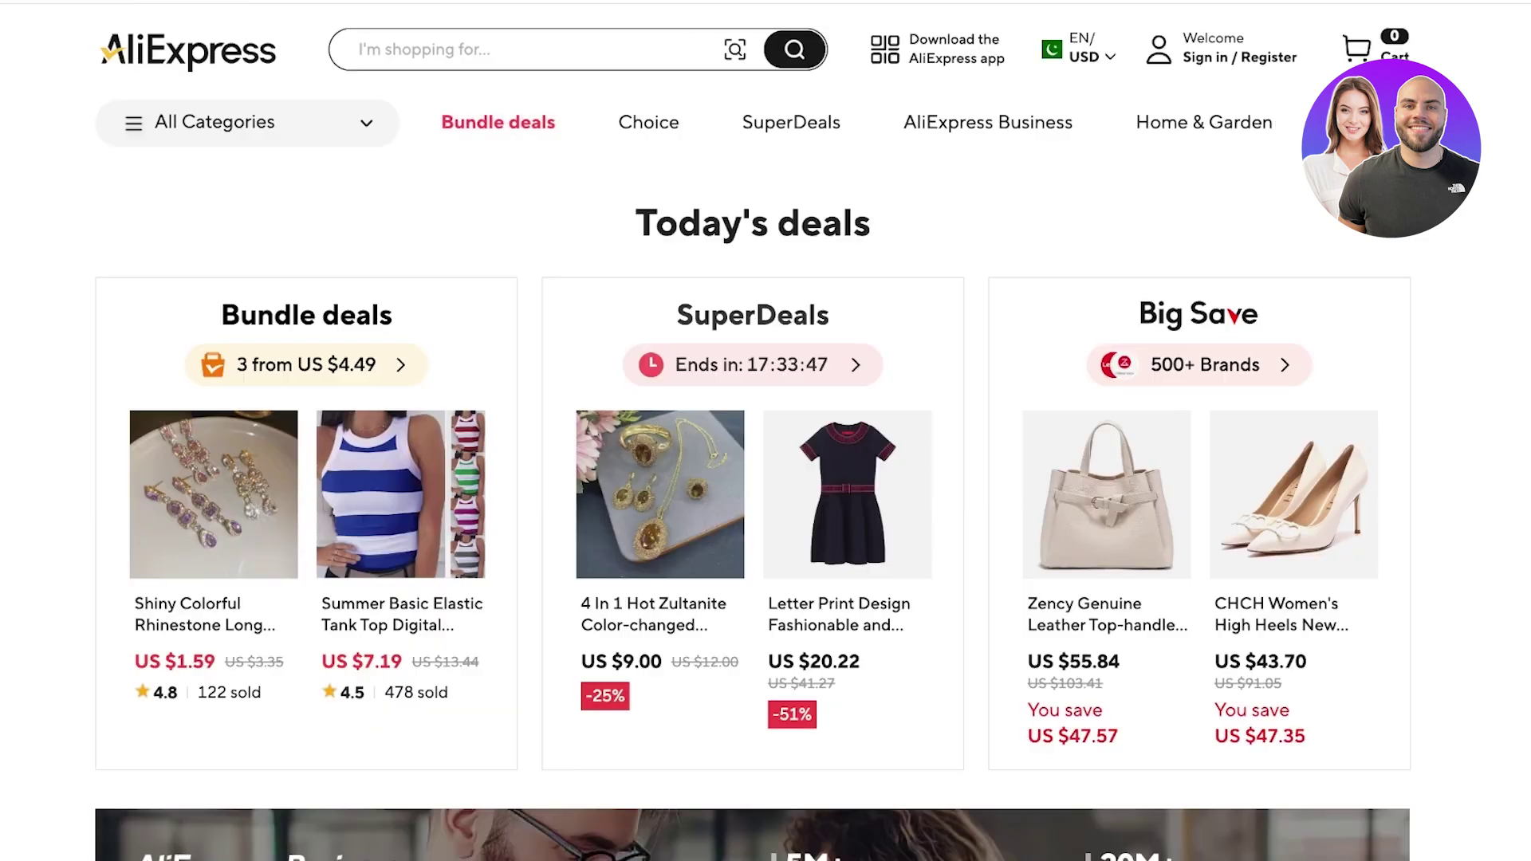
# - Search AliExpress for 'liquid lipstick' and browse the results
pyautogui.click(478, 49)
pyautogui.write('l')
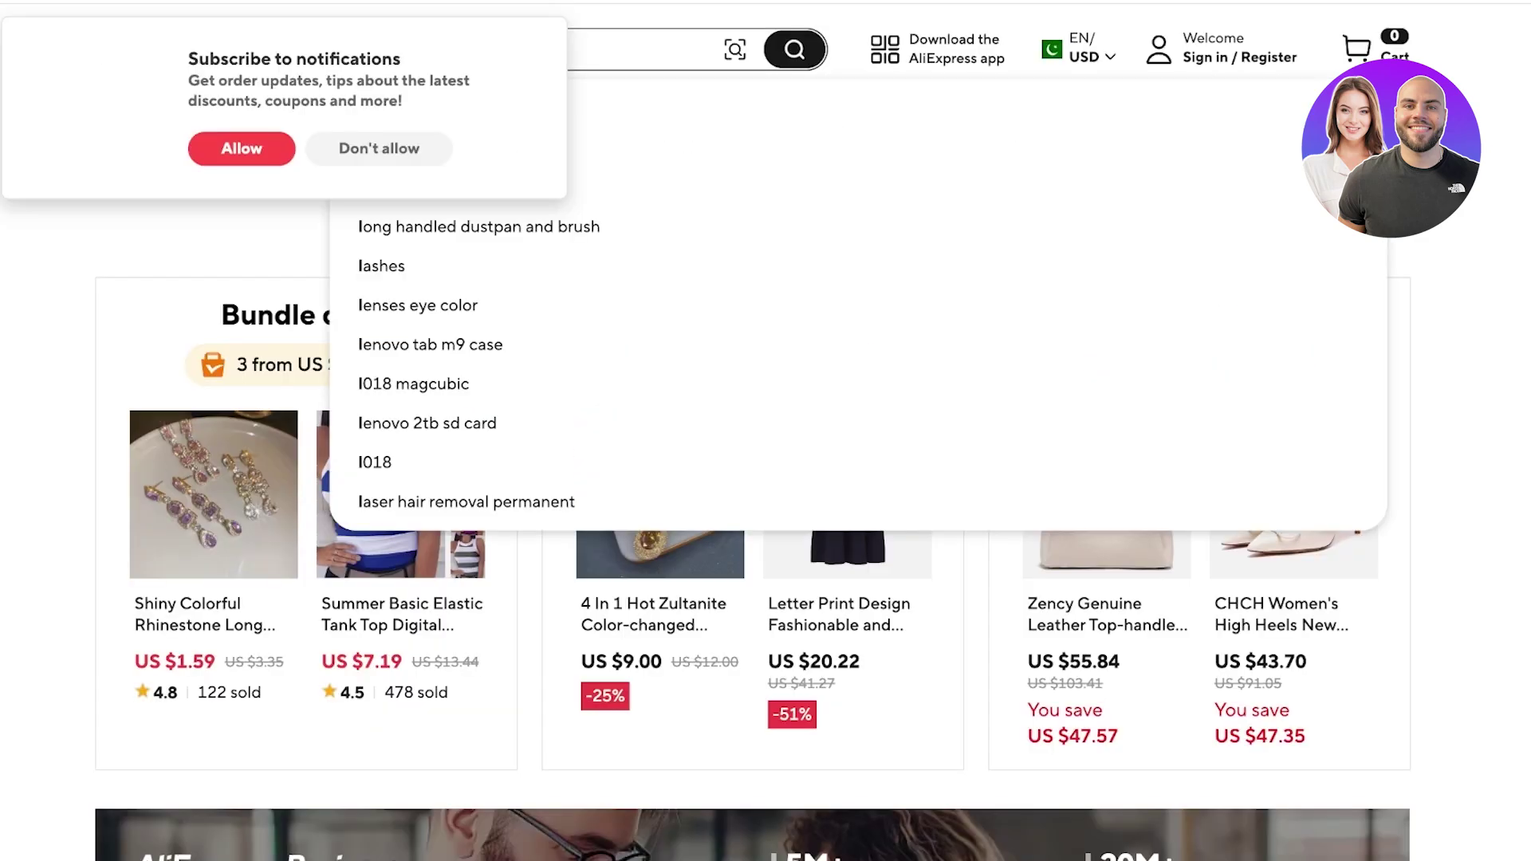
pyautogui.write('iquid lipstick')
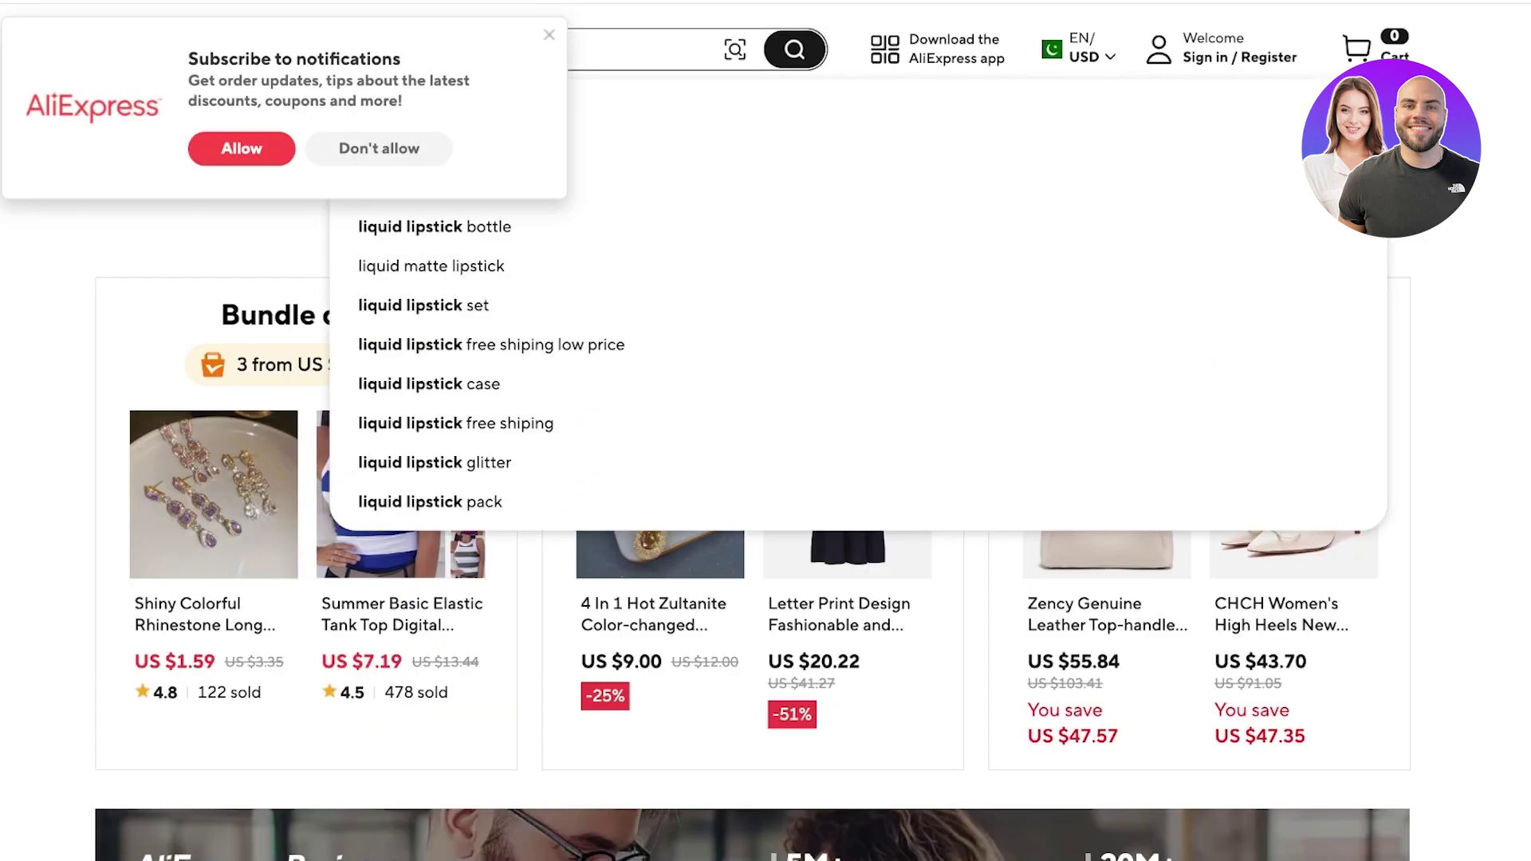
pyautogui.press('Return')
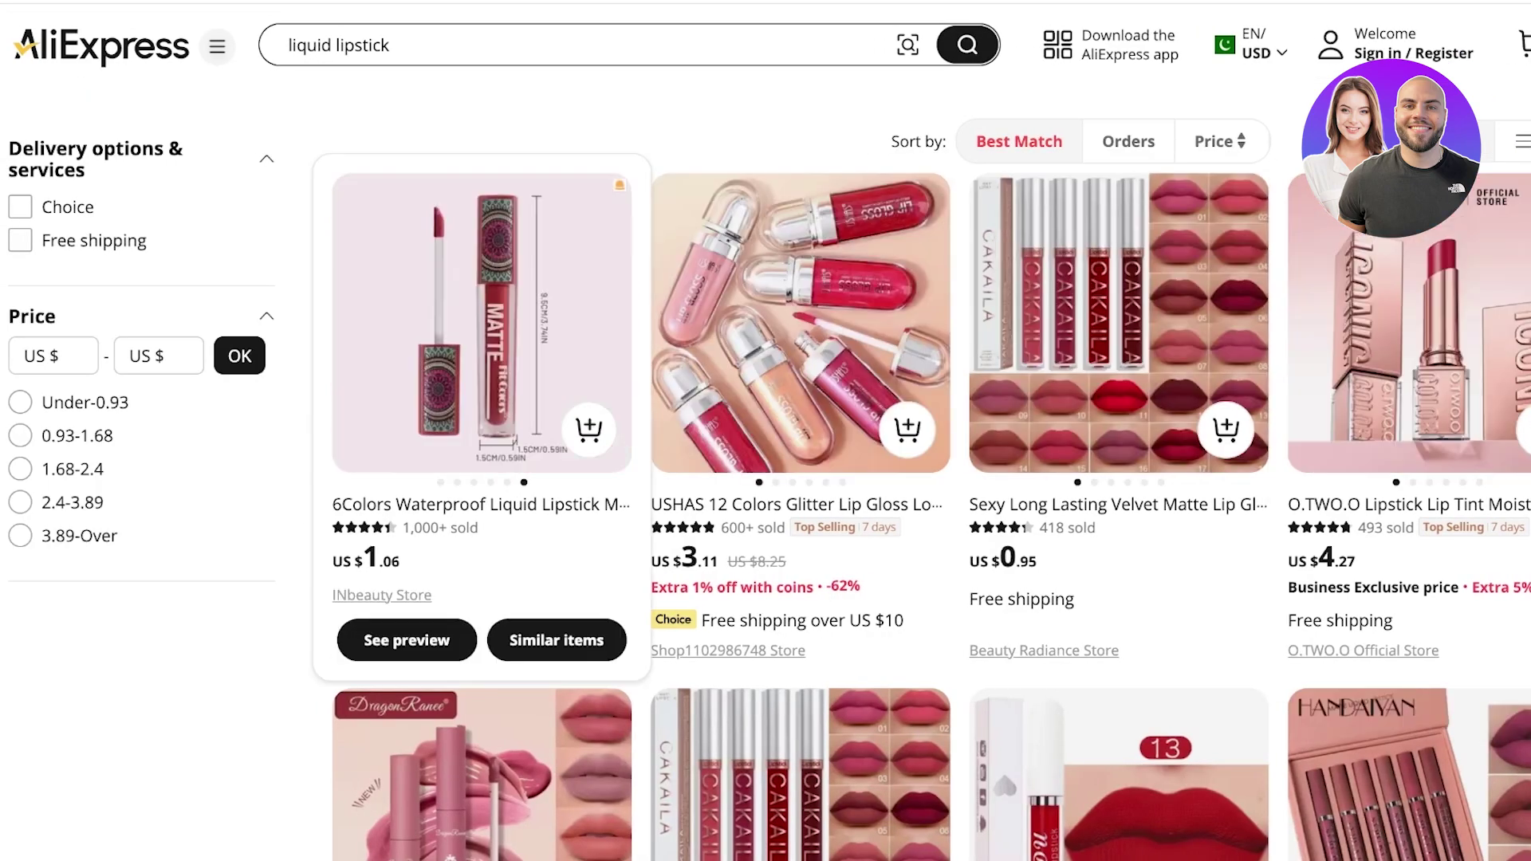
pyautogui.moveTo(800, 319)
pyautogui.scroll(-1, 800, 319)
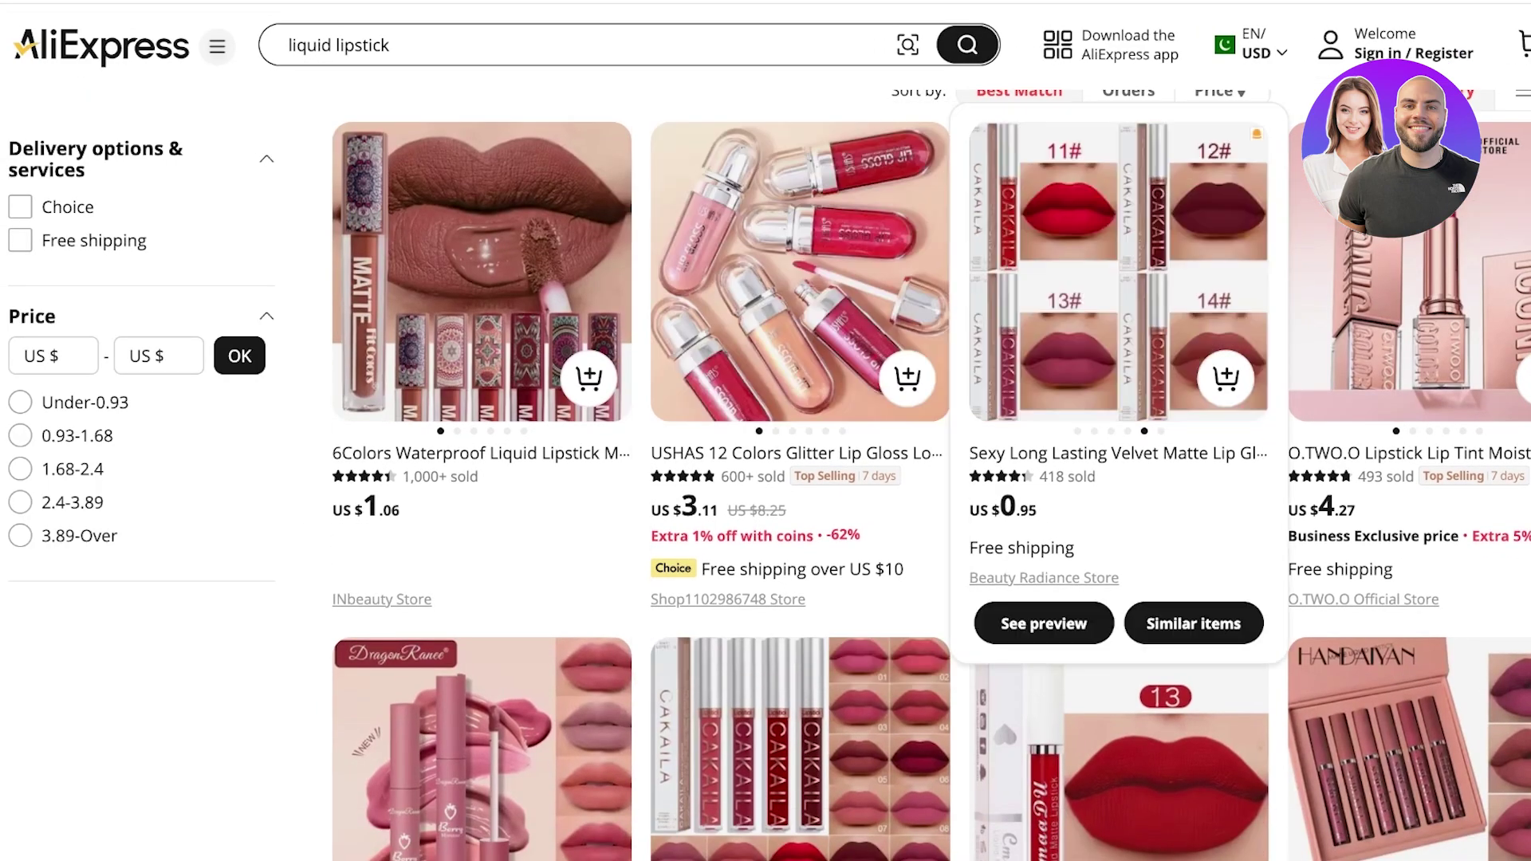
pyautogui.scroll(-3, 1116, 319)
pyautogui.scroll(4, 1116, 479)
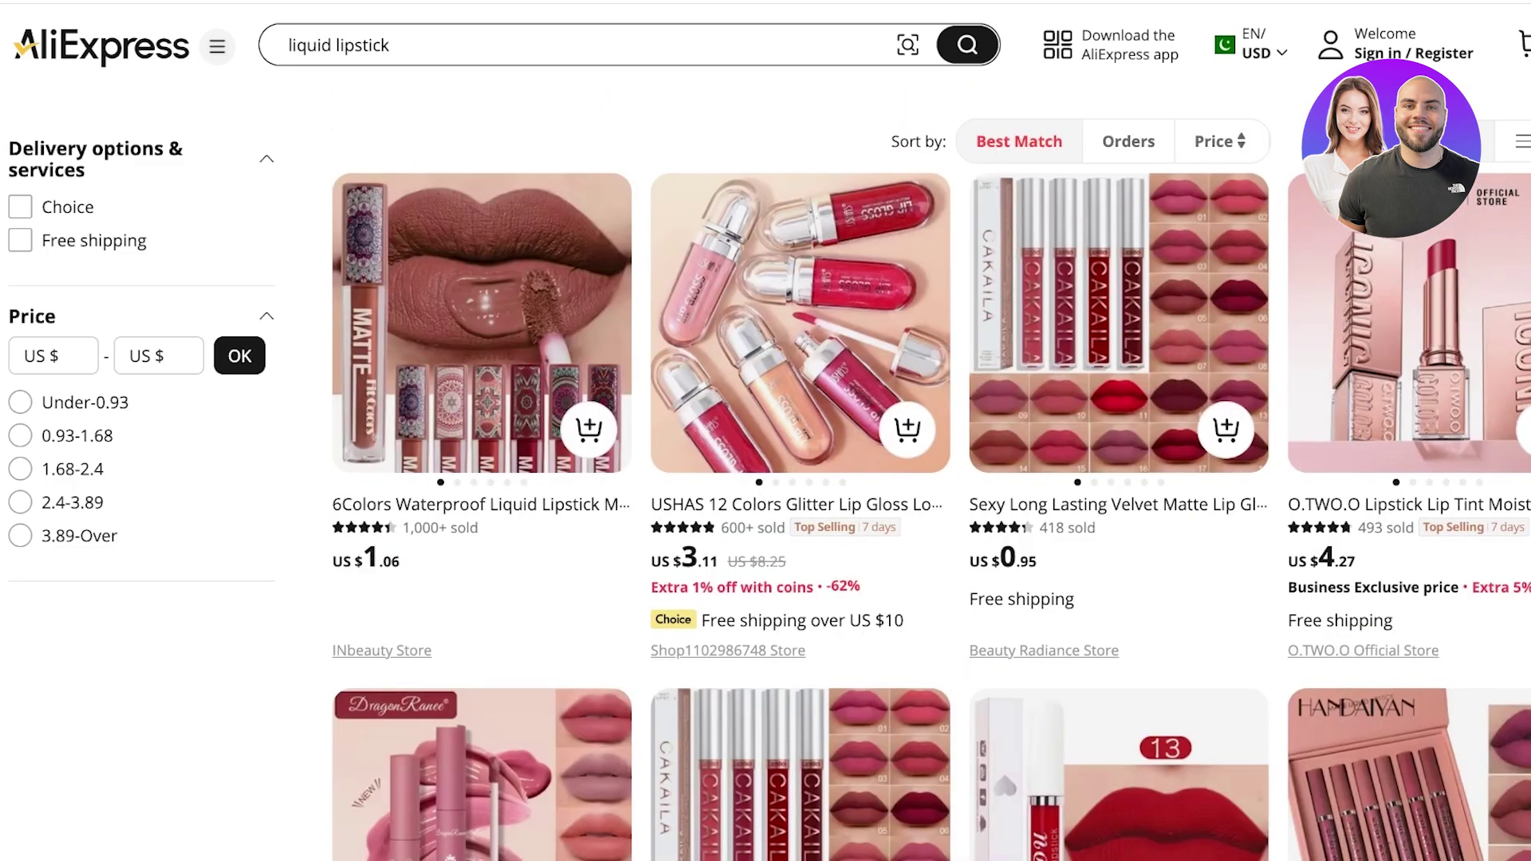
# - Check the DragonRanee liquid lipstick listing's reviews and select its page URL
pyautogui.moveTo(482, 319)
pyautogui.scroll(-5, 931, 478)
pyautogui.scroll(5, 930, 479)
pyautogui.scroll(-10, 930, 478)
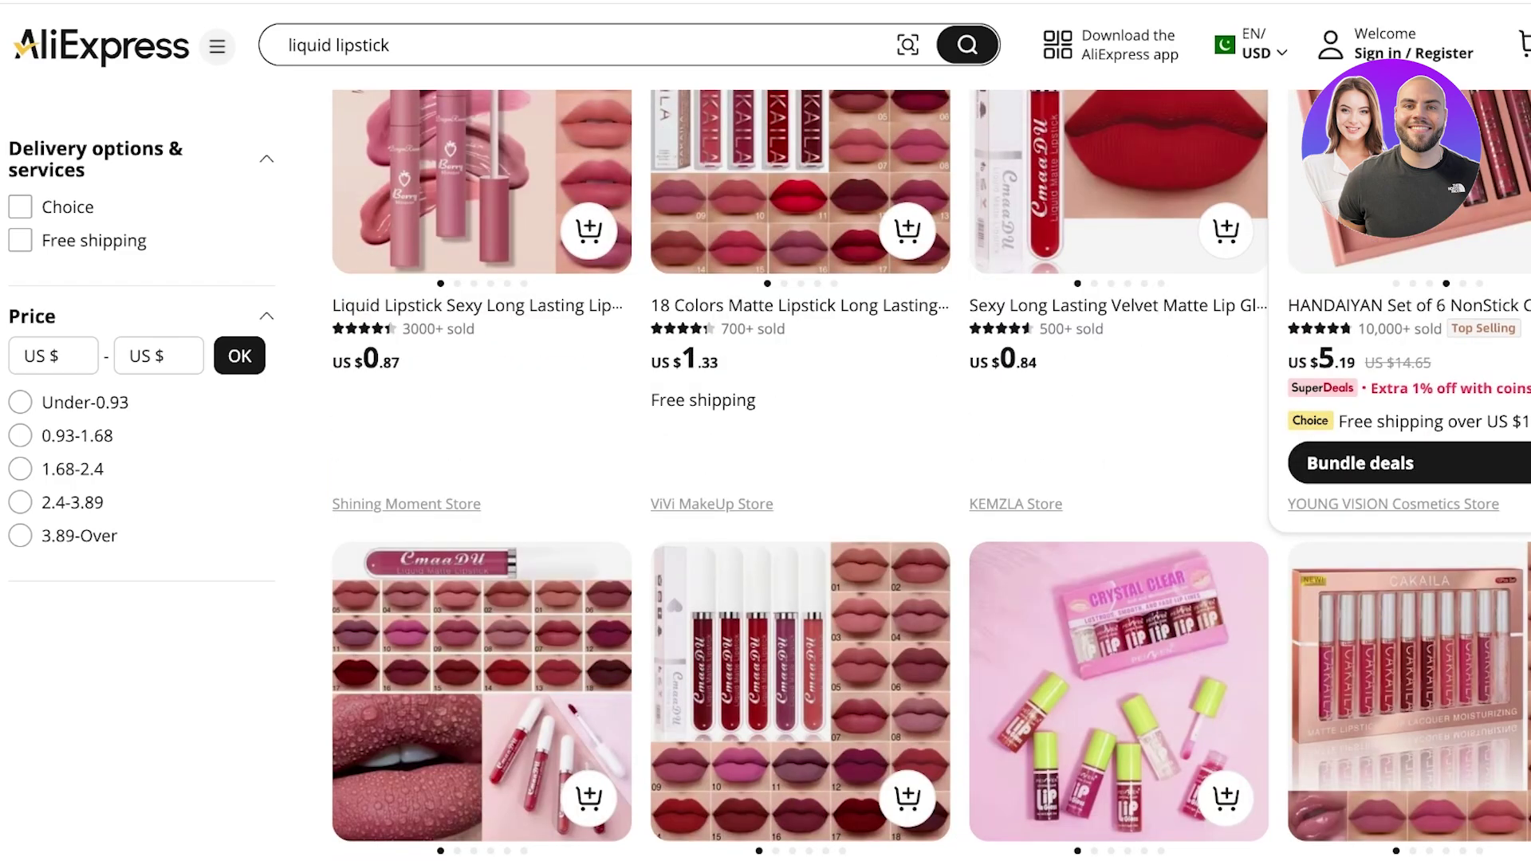
pyautogui.scroll(6, 931, 478)
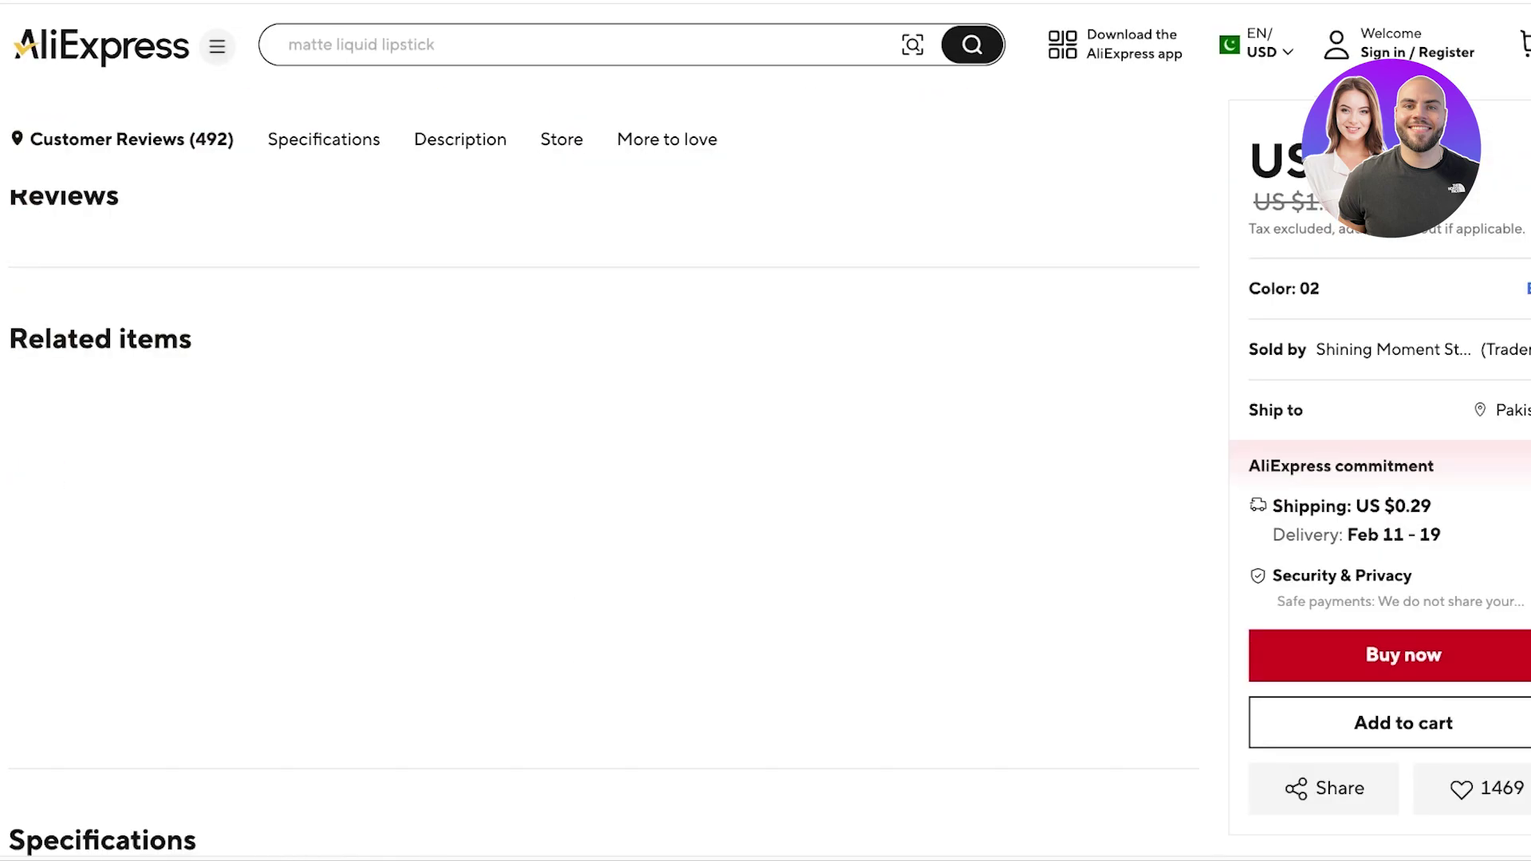
pyautogui.scroll(-4, 606, 478)
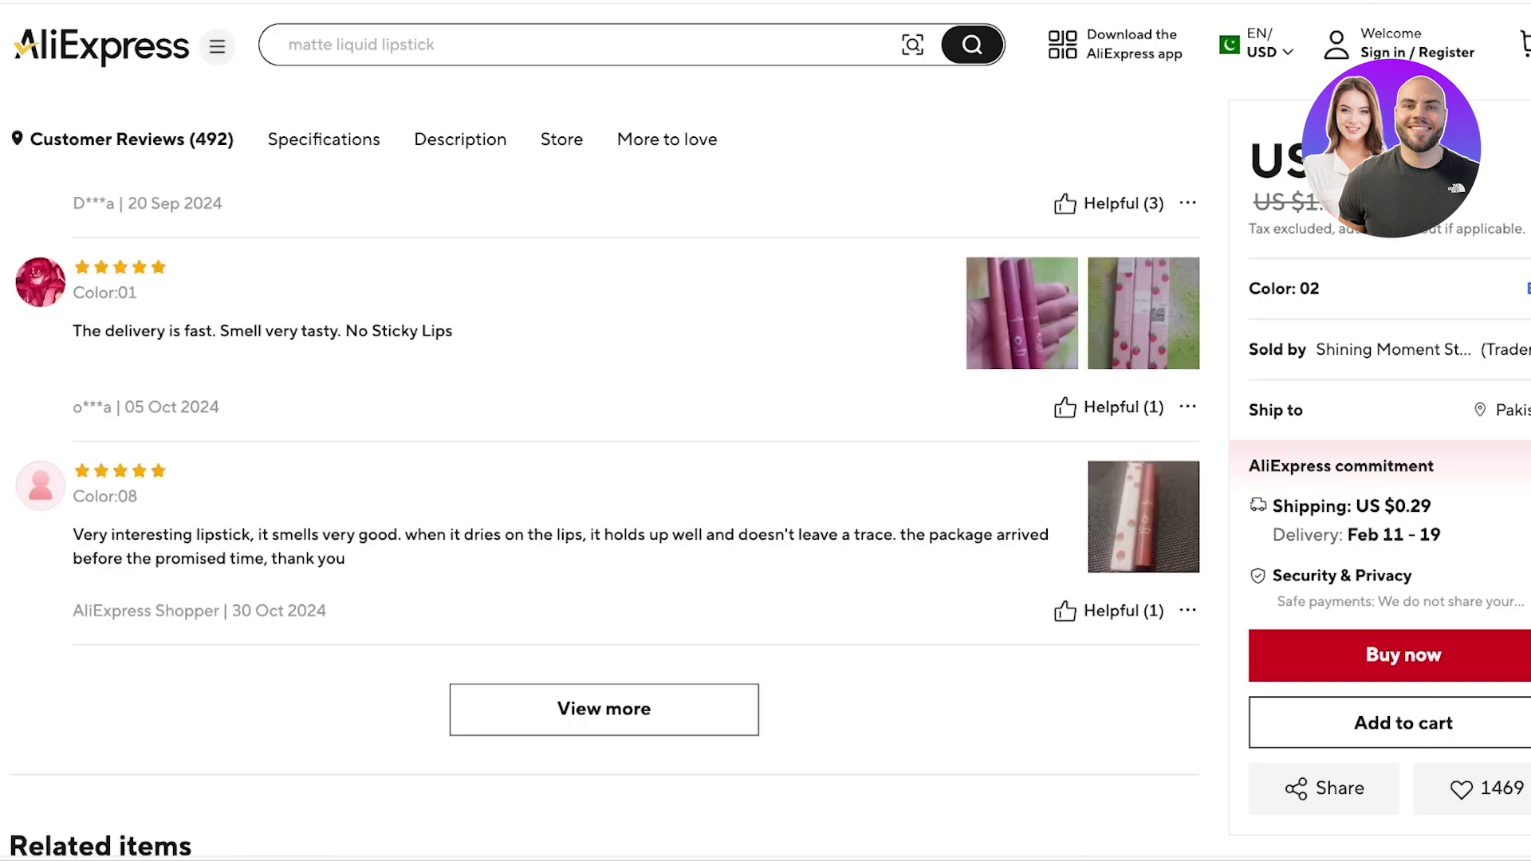
pyautogui.scroll(4, 605, 478)
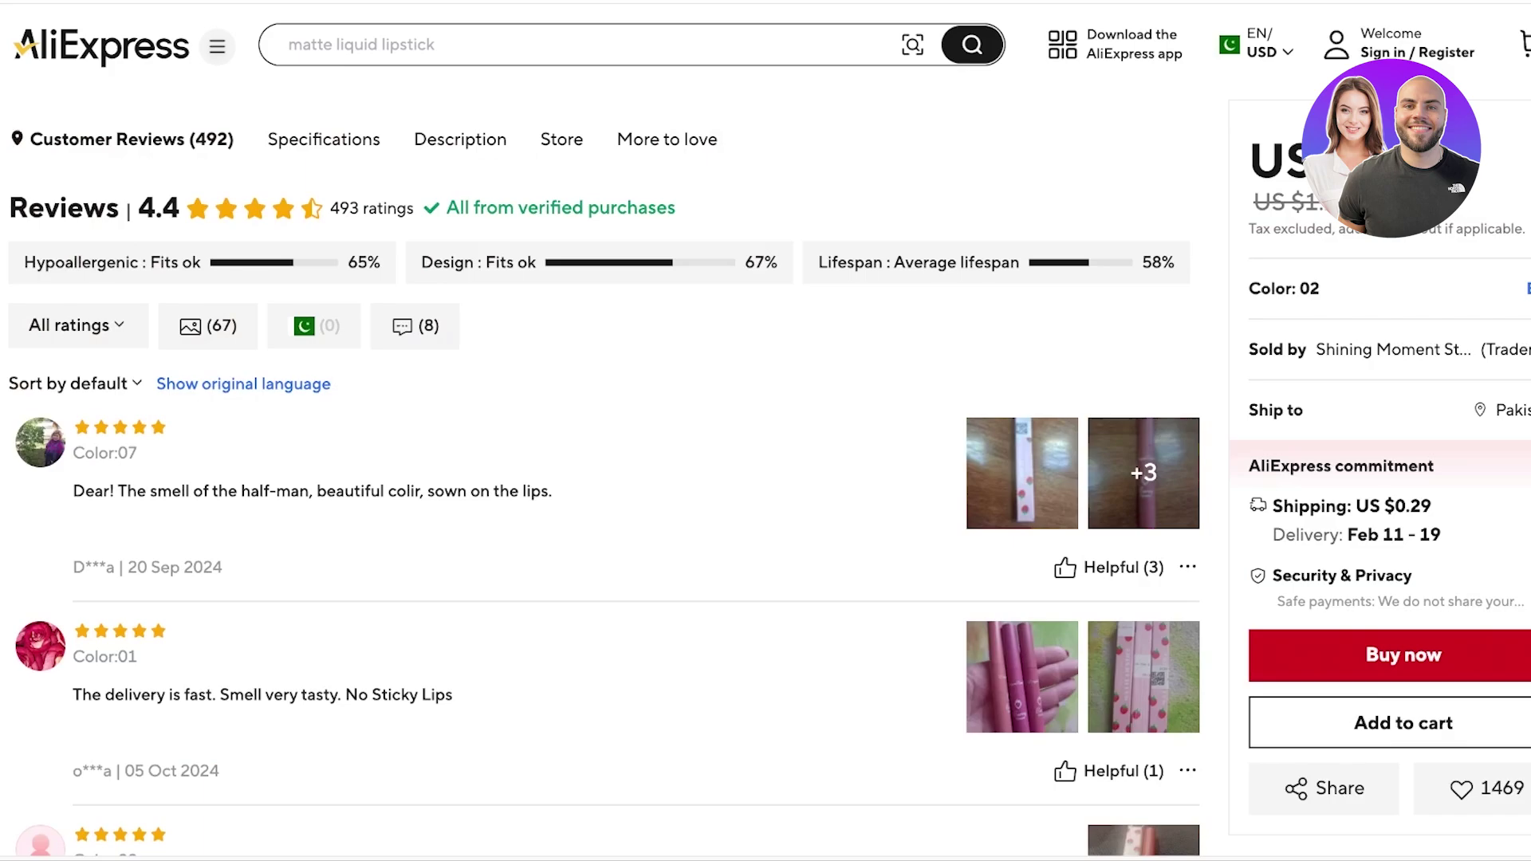
pyautogui.scroll(8, 765, 431)
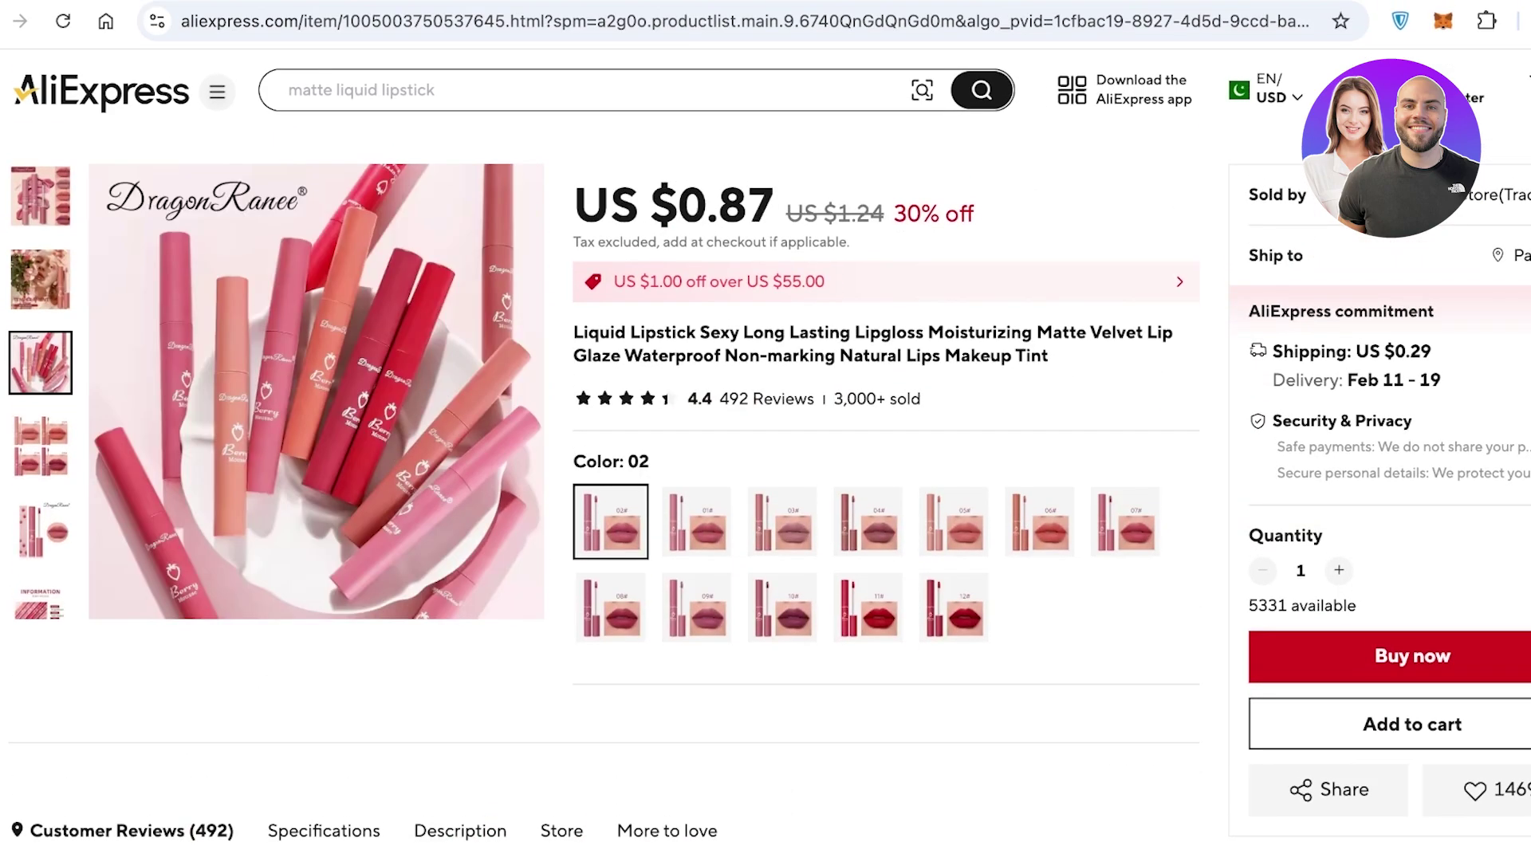
pyautogui.hotkey('ctrl', 'l')
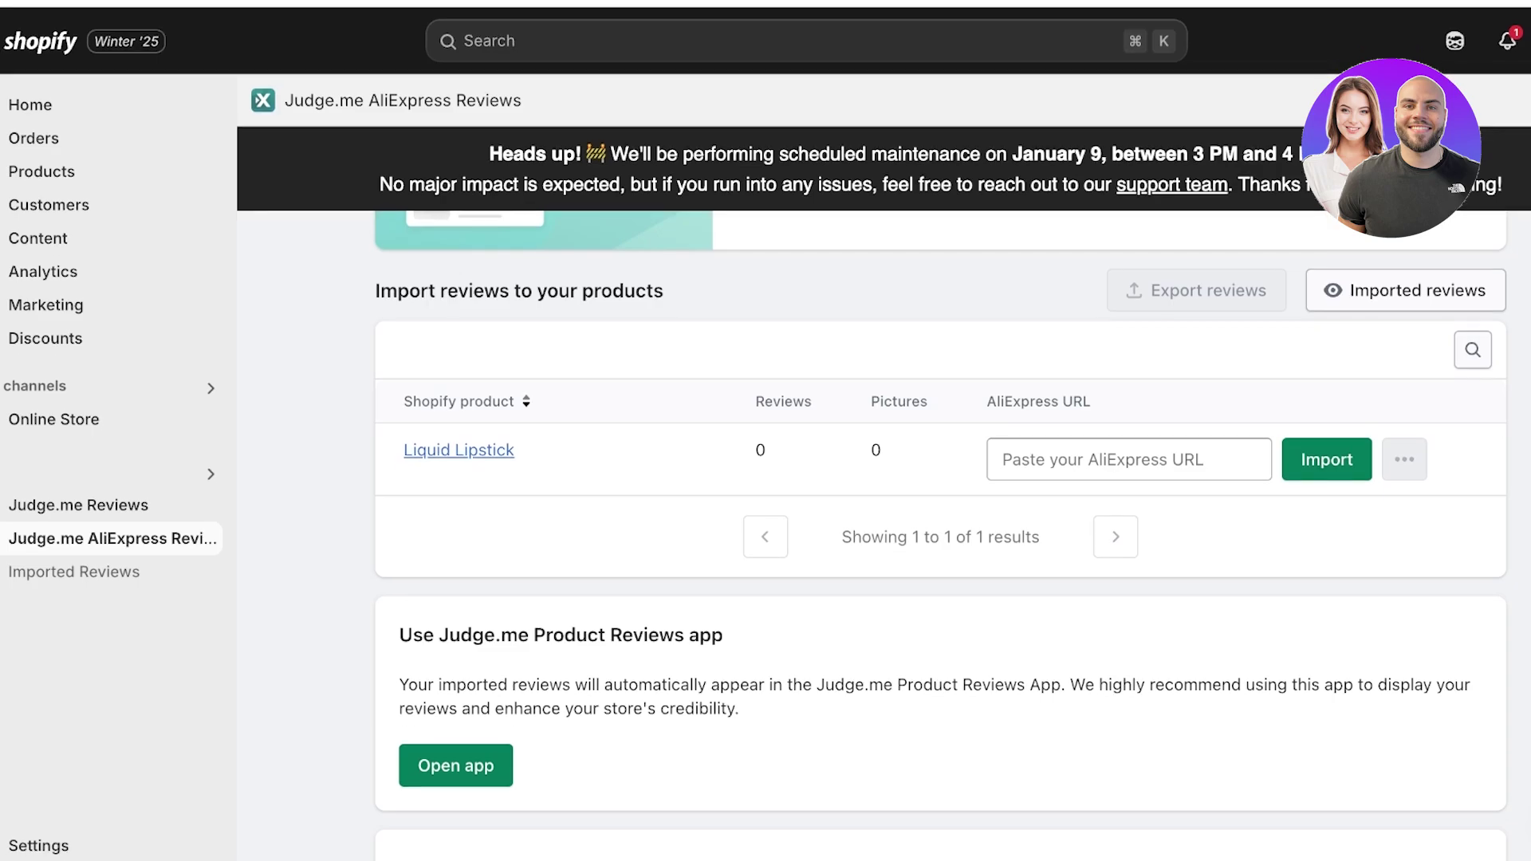
# - Paste the copied AliExpress product link into Liquid Lipstick's AliExpress URL field
pyautogui.click(1128, 459)
pyautogui.hotkey('ctrl', 'v')
pyautogui.hotkey('ctrl', 'a')
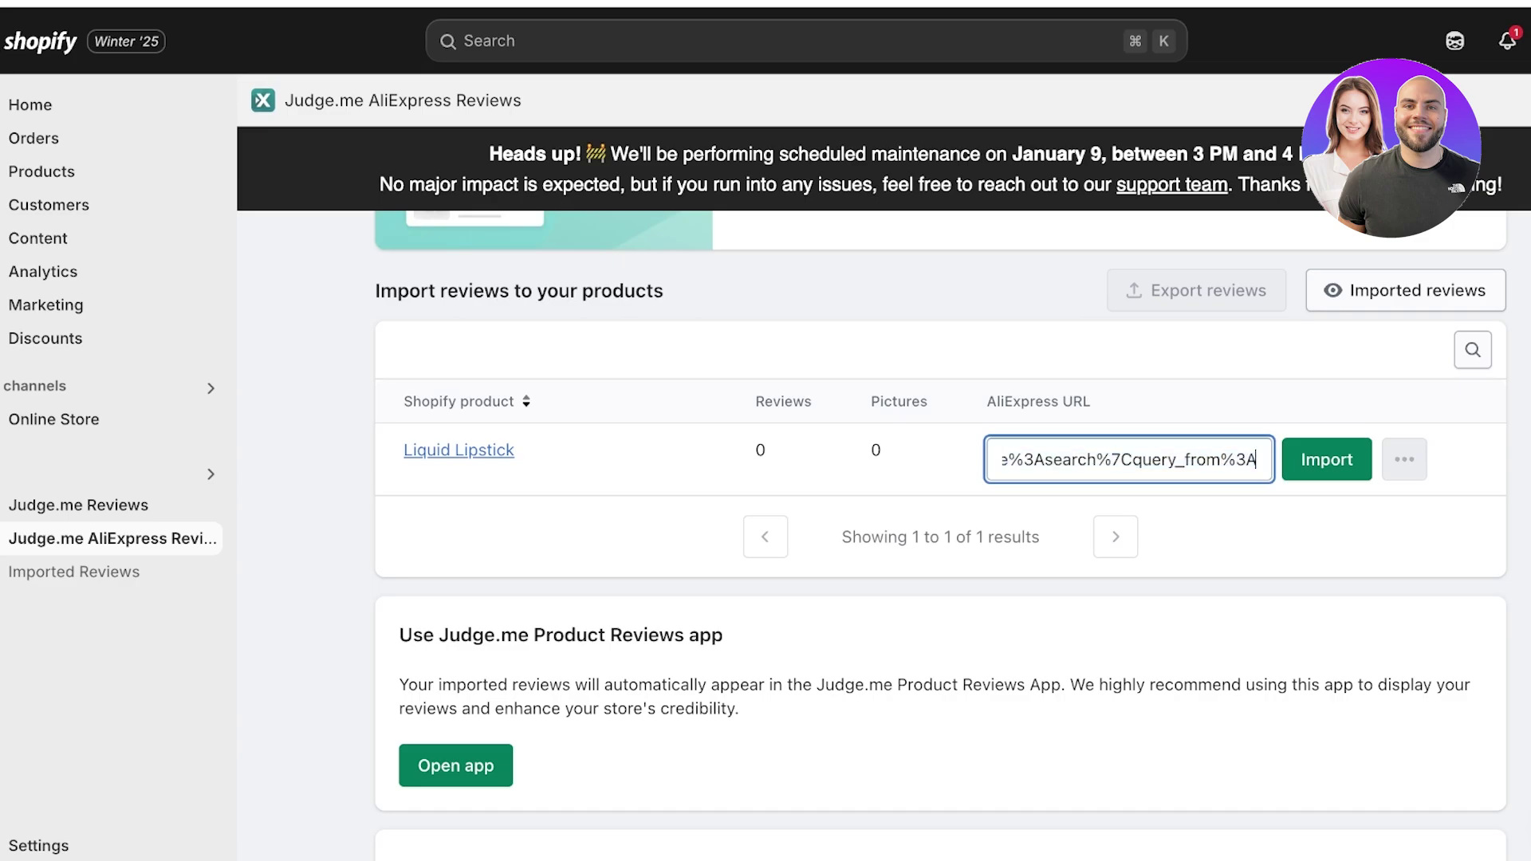
# - Import 15 English-translated reviews from all countries into Liquid Lipstick
pyautogui.click(1327, 459)
pyautogui.click(940, 539)
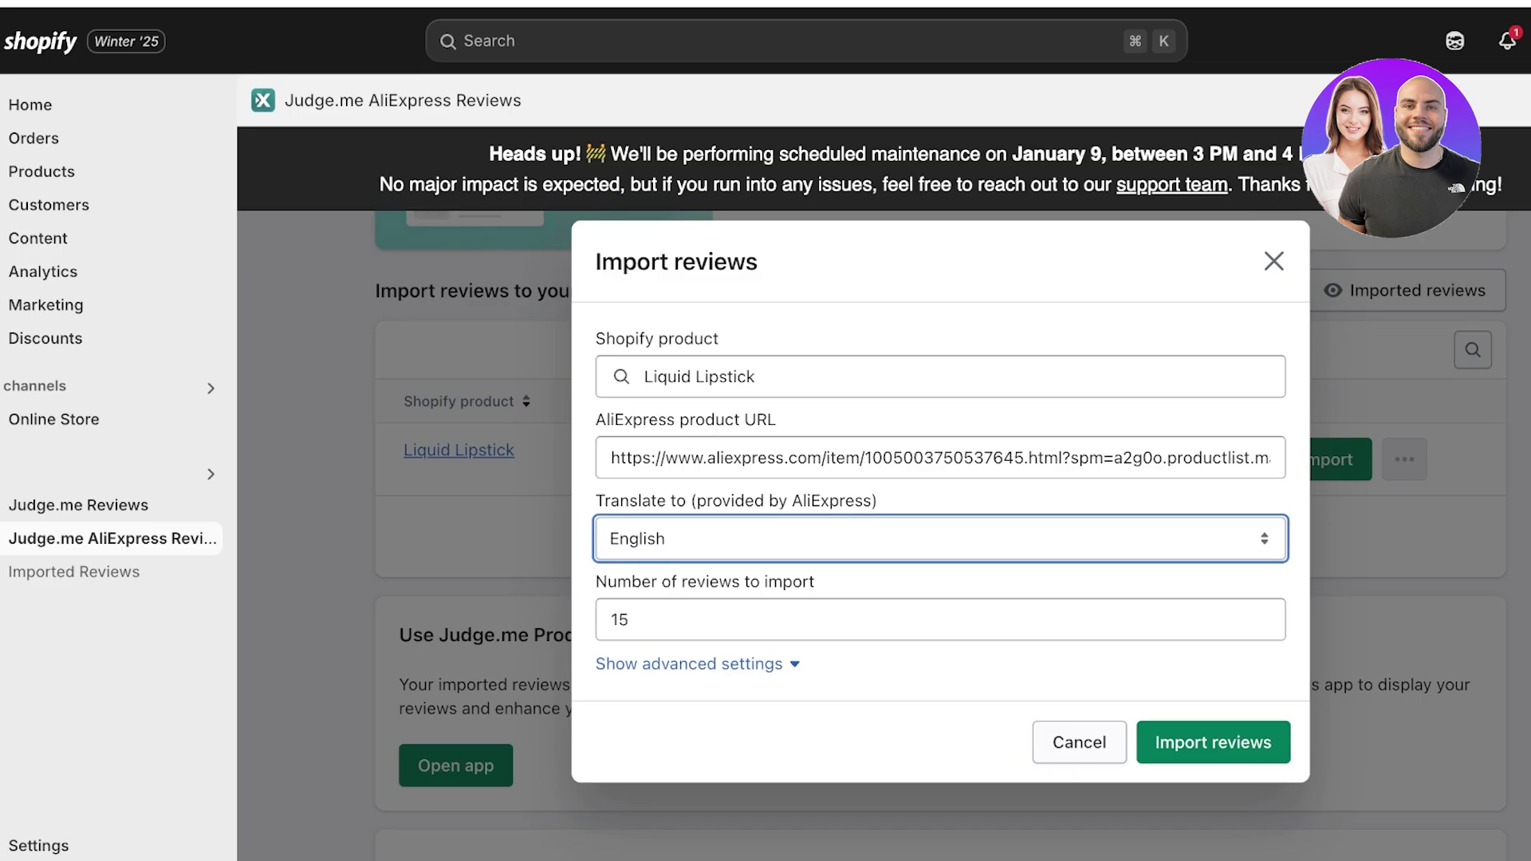
pyautogui.click(630, 619)
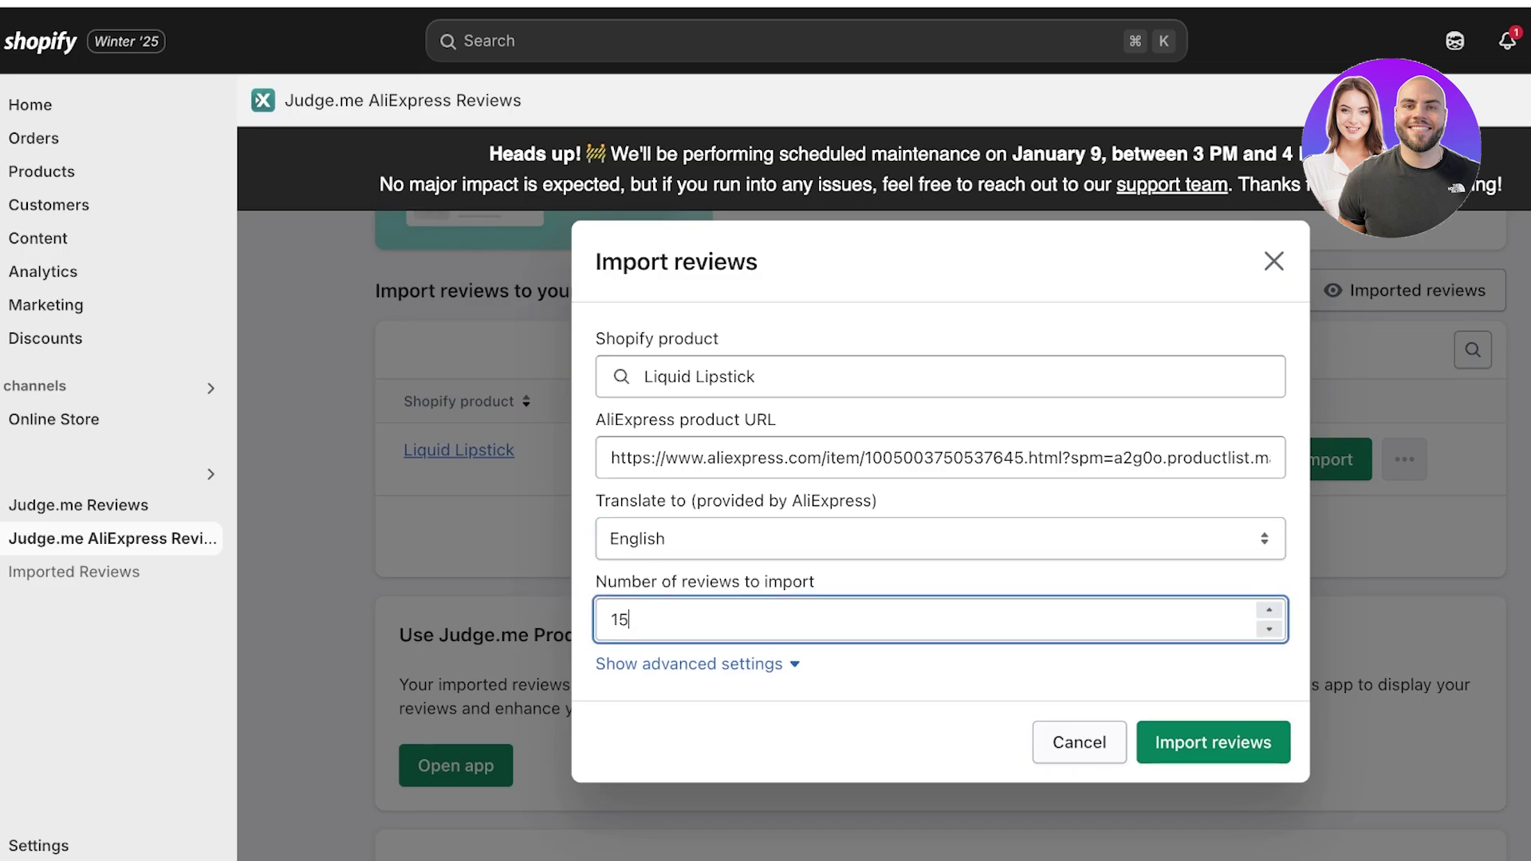
pyautogui.click(689, 664)
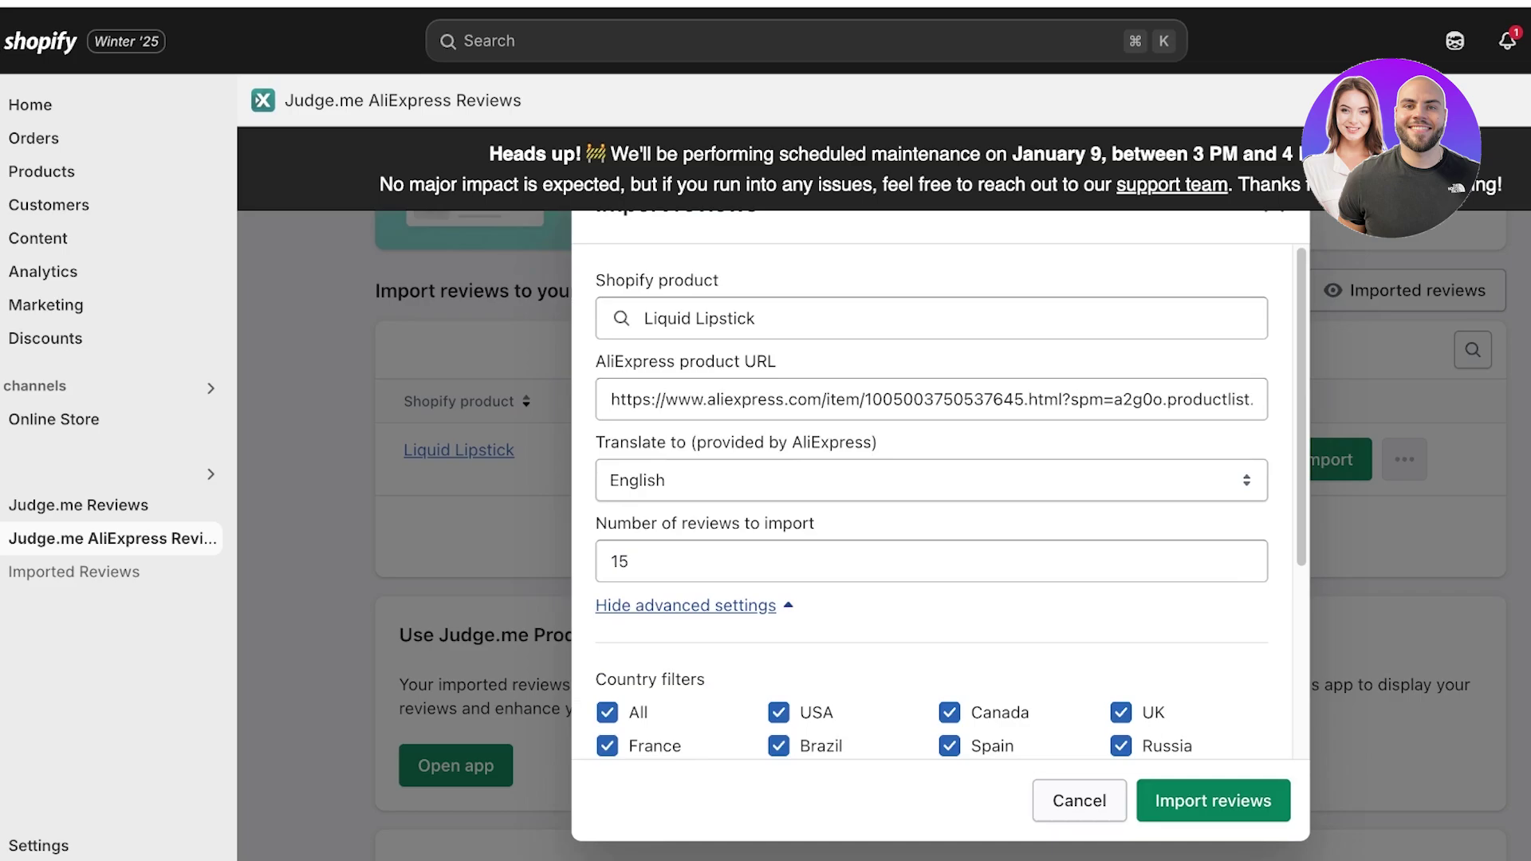
pyautogui.scroll(-3, 933, 502)
pyautogui.scroll(-2, 933, 502)
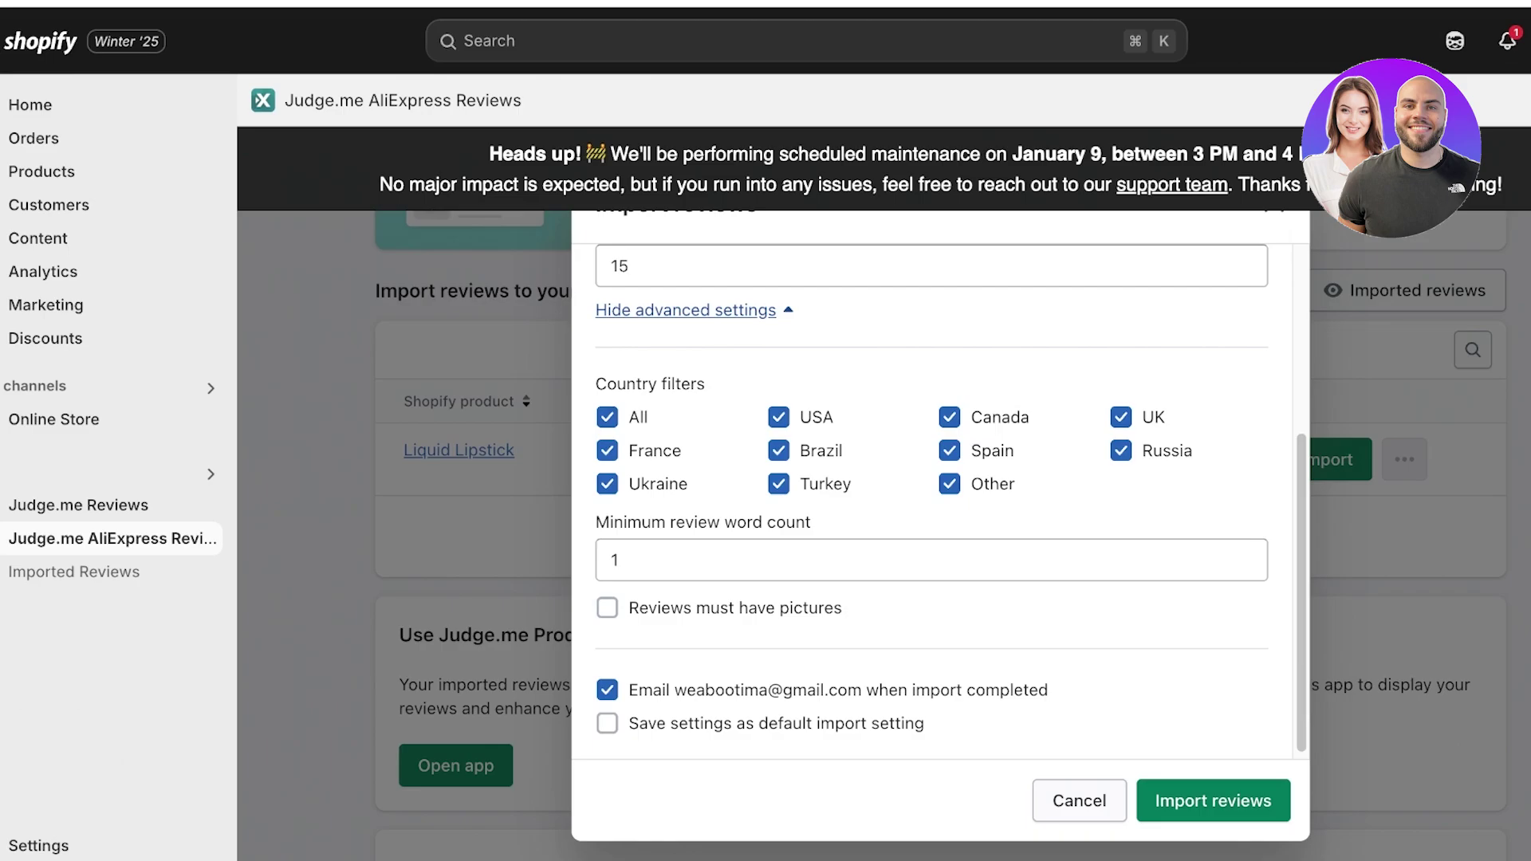
pyautogui.scroll(-1, 931, 558)
pyautogui.scroll(-1, 932, 558)
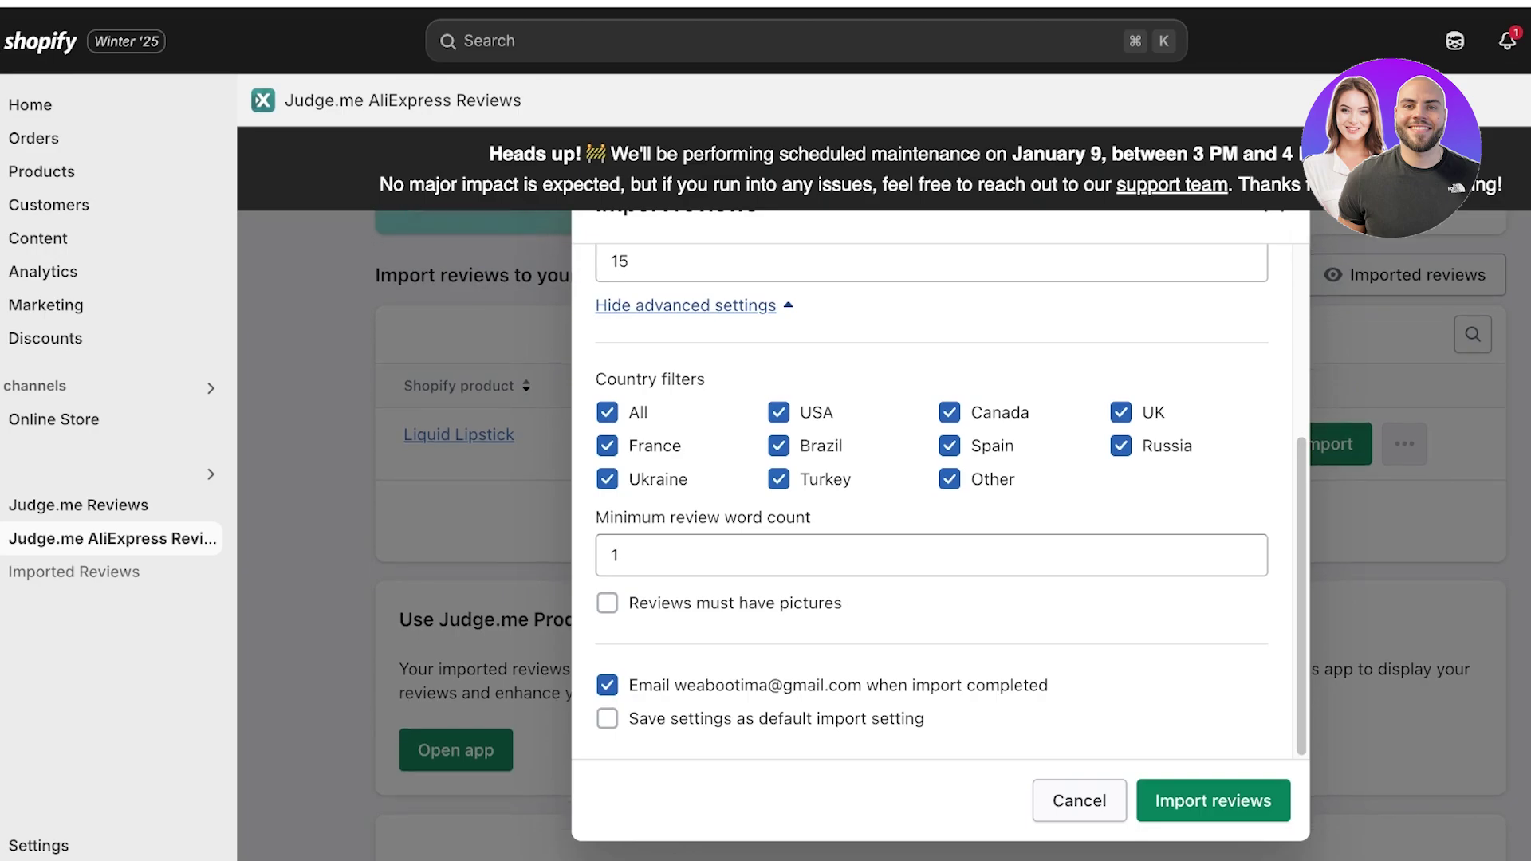
pyautogui.scroll(-6, 1213, 801)
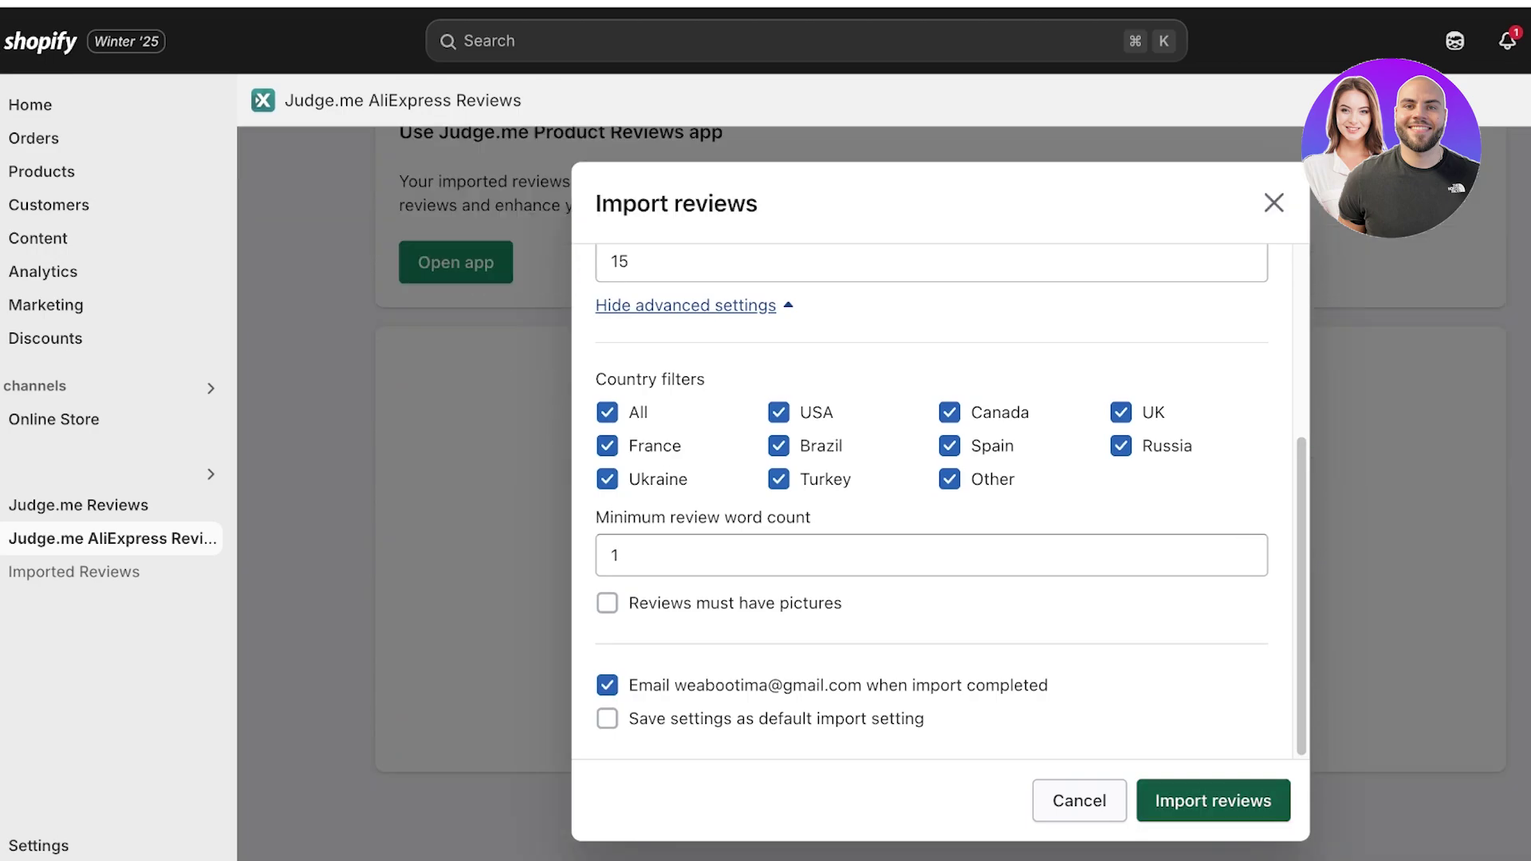
pyautogui.click(1213, 800)
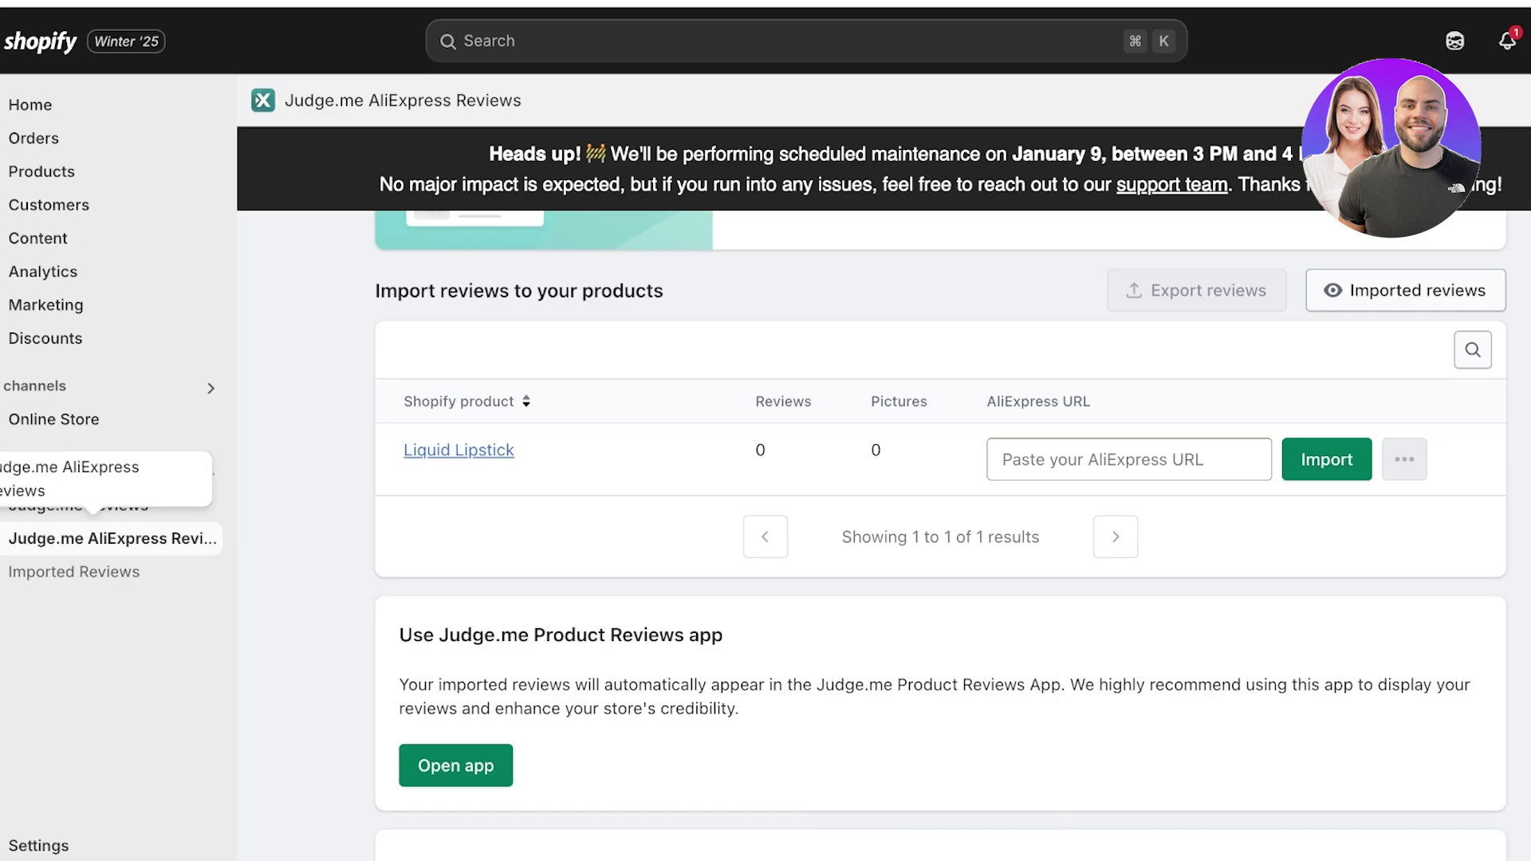
# - Go back to Judge.me AliExpress Reviews and scroll to the Liquid Lipstick import log
pyautogui.click(79, 505)
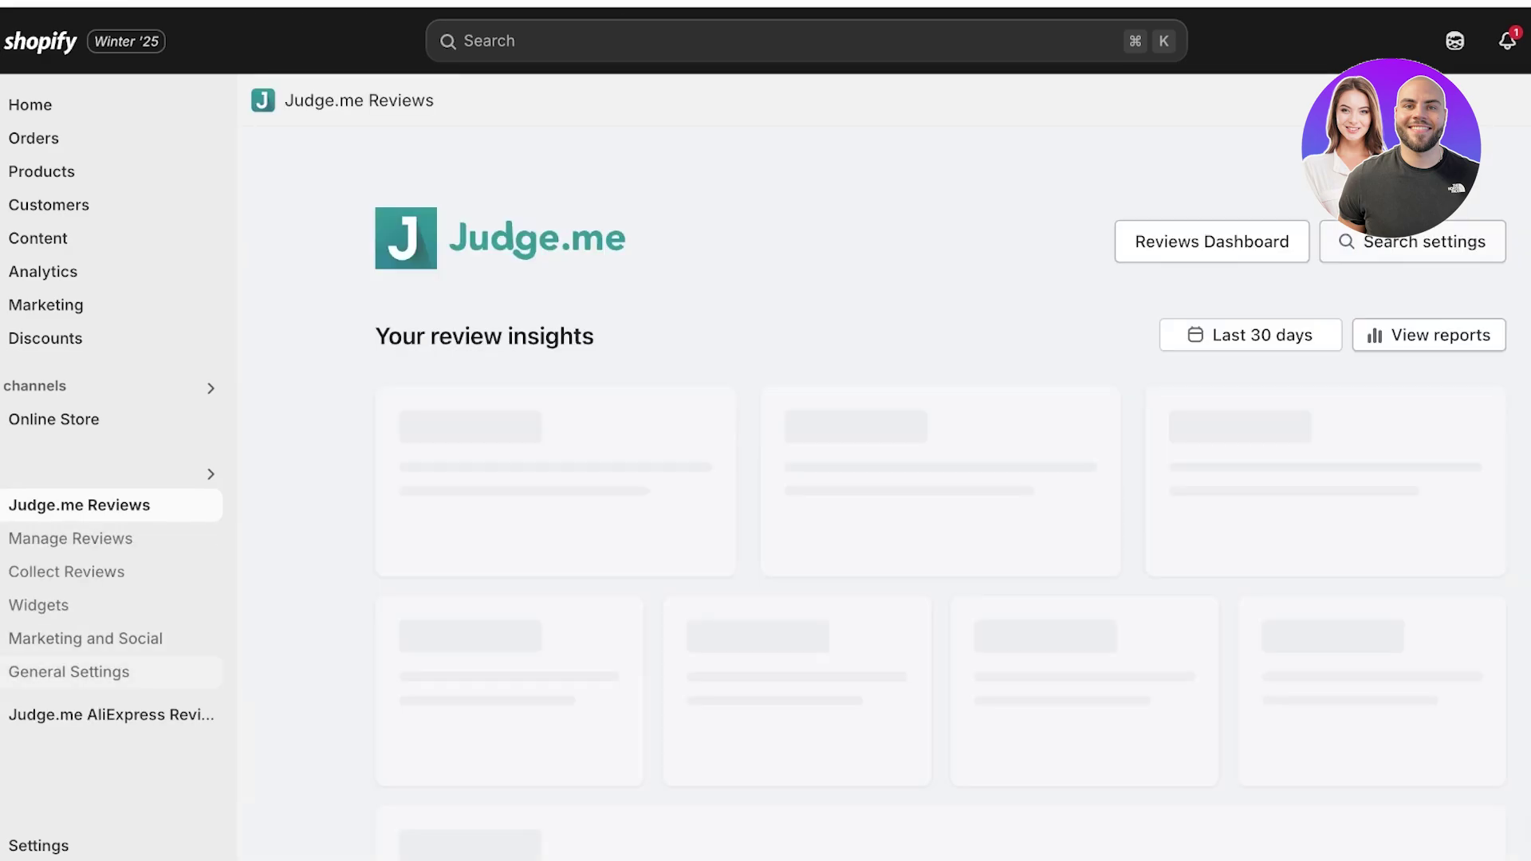
pyautogui.click(111, 715)
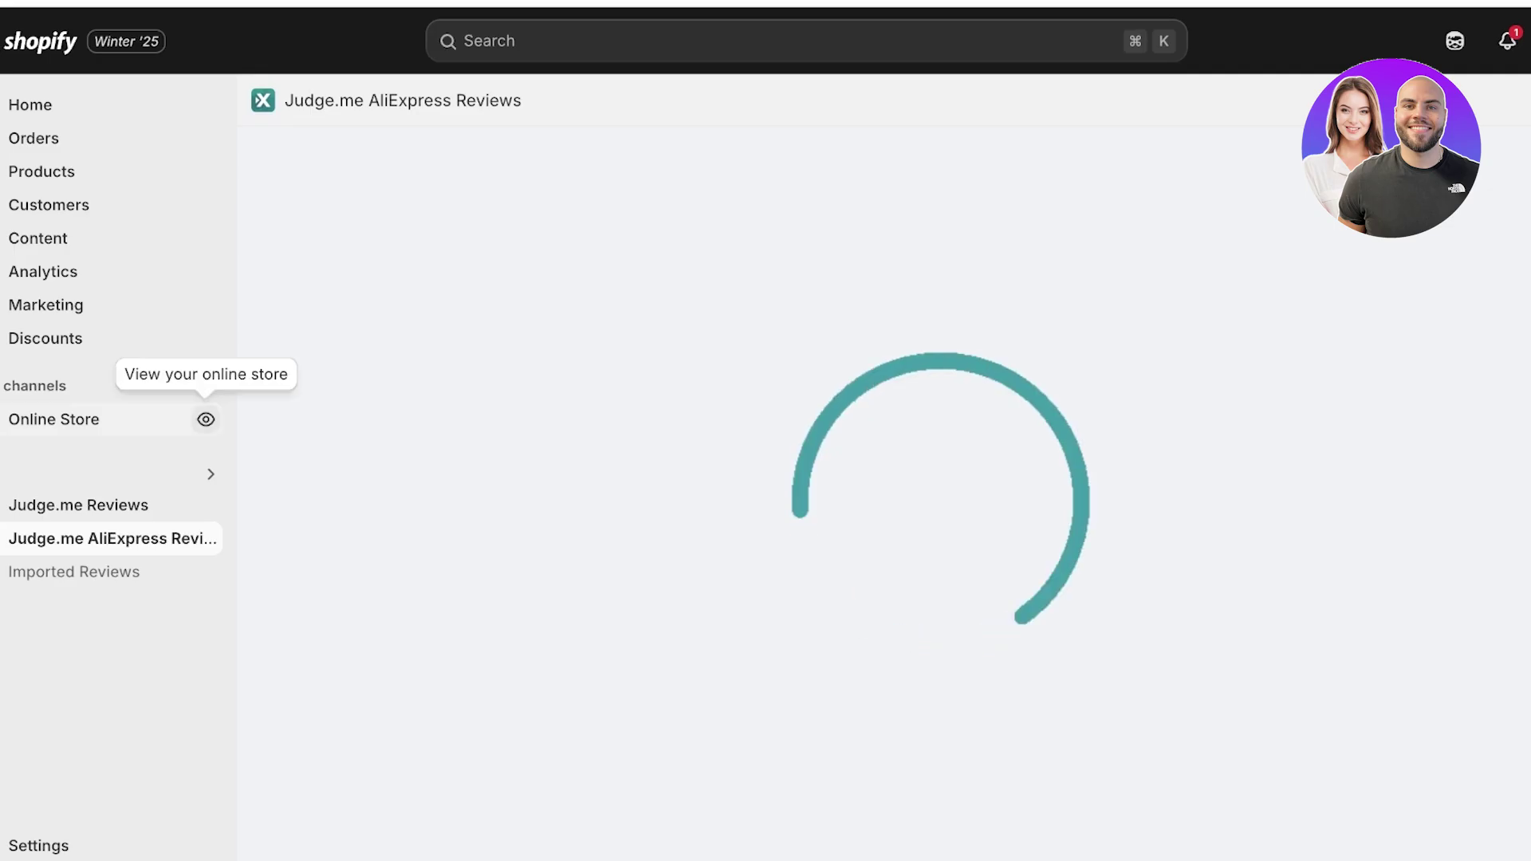
pyautogui.scroll(-5, 757, 495)
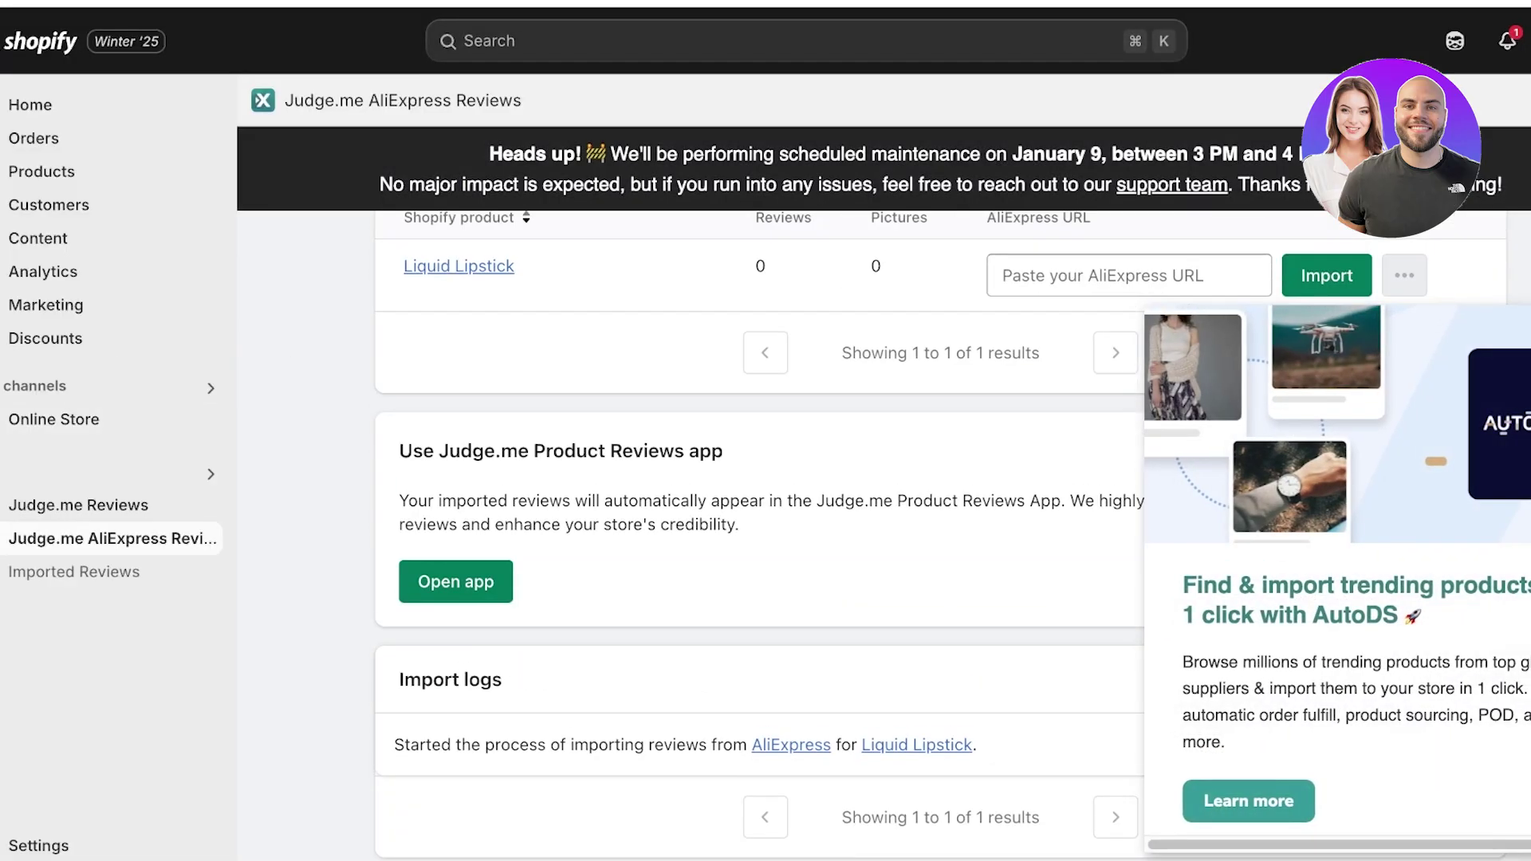
pyautogui.scroll(-2, 765, 478)
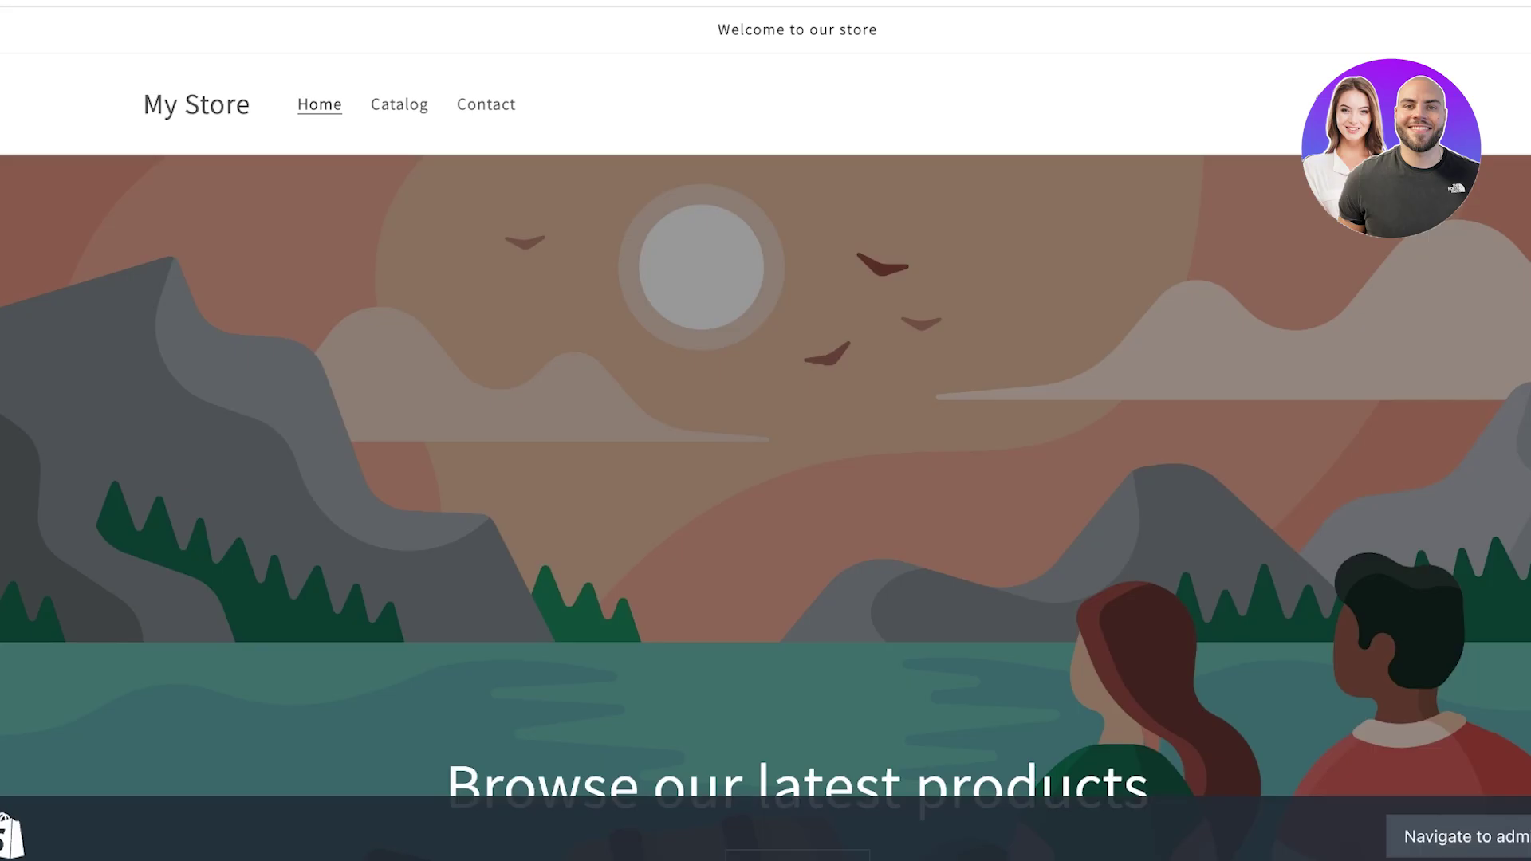
pyautogui.scroll(-10, 766, 430)
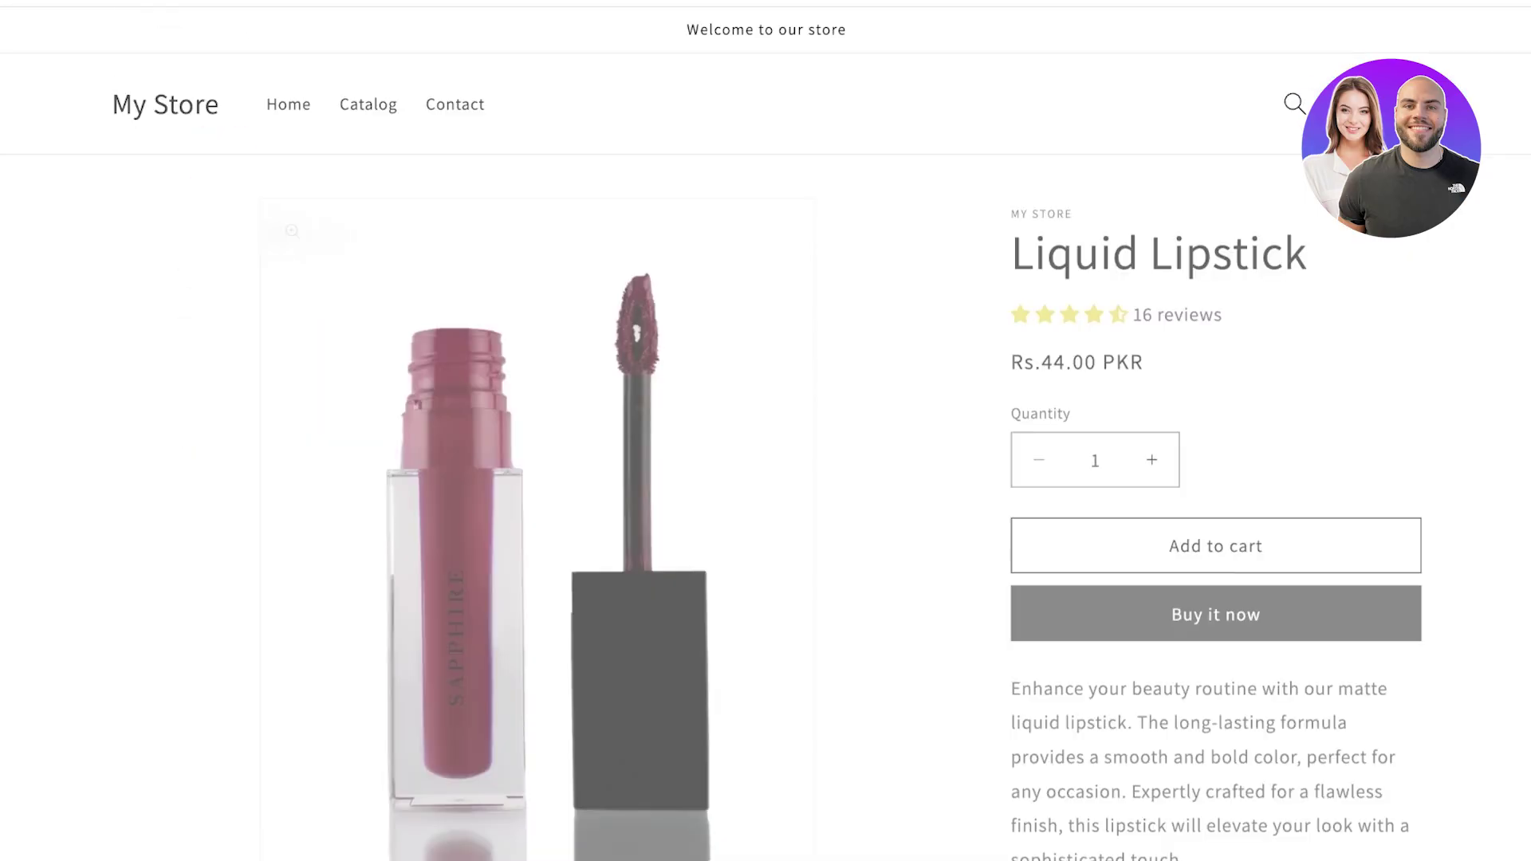
# - Scroll down the Liquid Lipstick storefront page to the reviews pagination
pyautogui.scroll(-10, 766, 430)
pyautogui.scroll(-5, 765, 430)
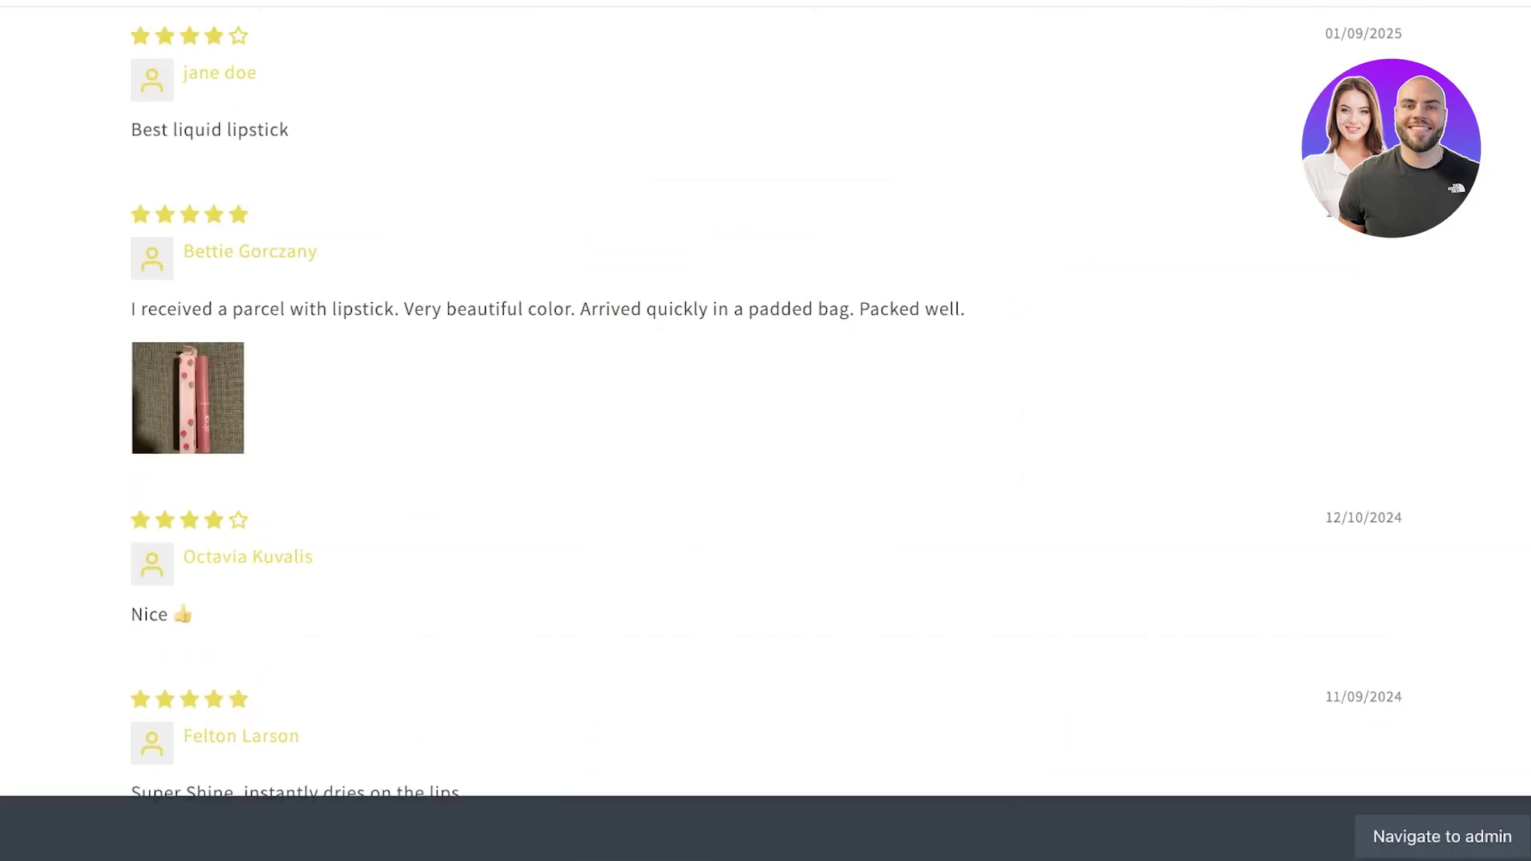
pyautogui.scroll(-8, 765, 430)
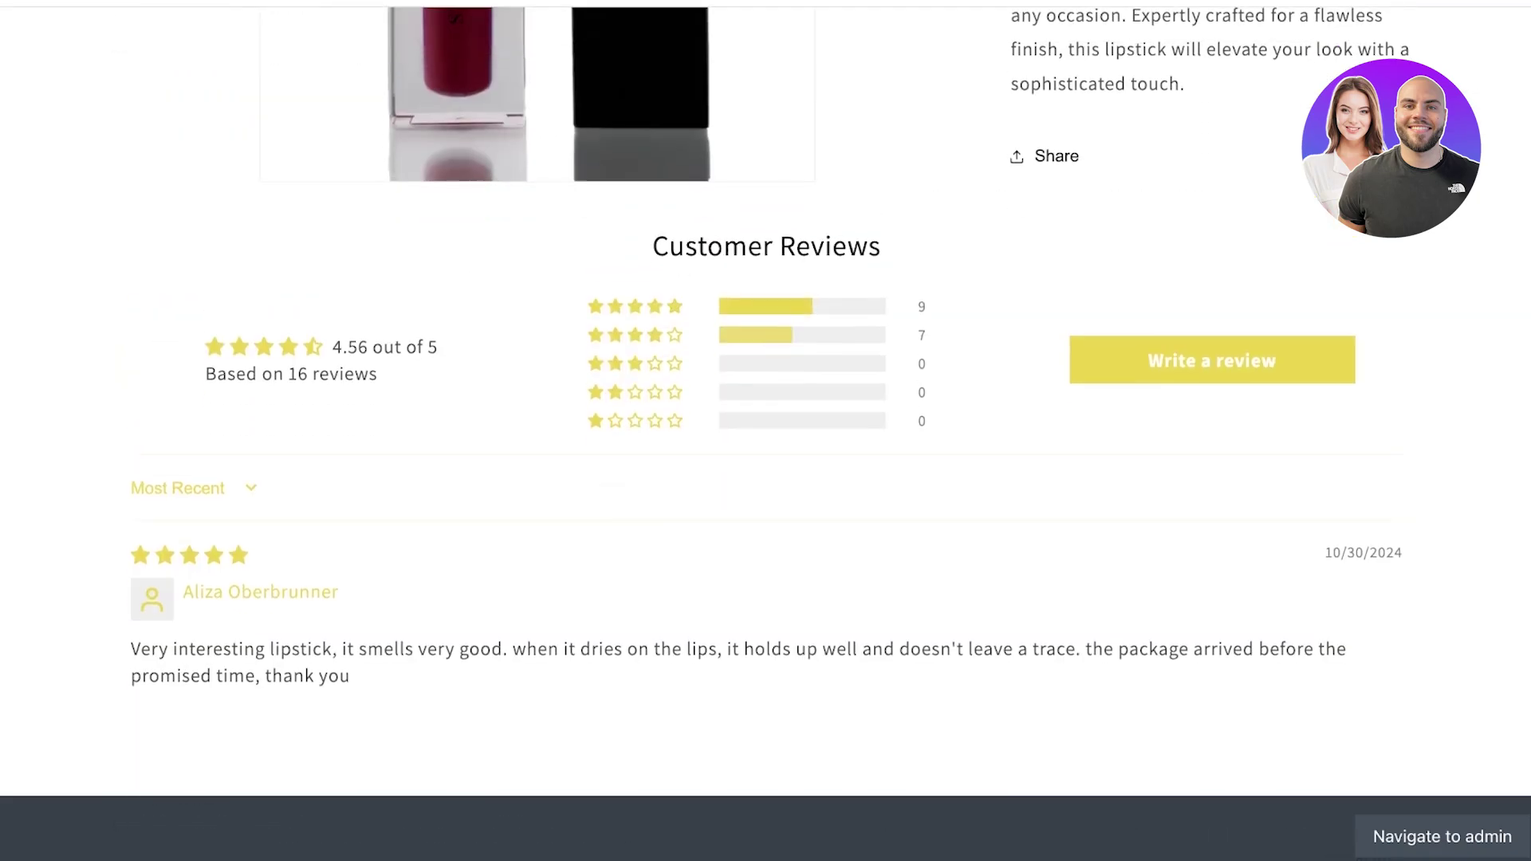
pyautogui.scroll(-10, 765, 430)
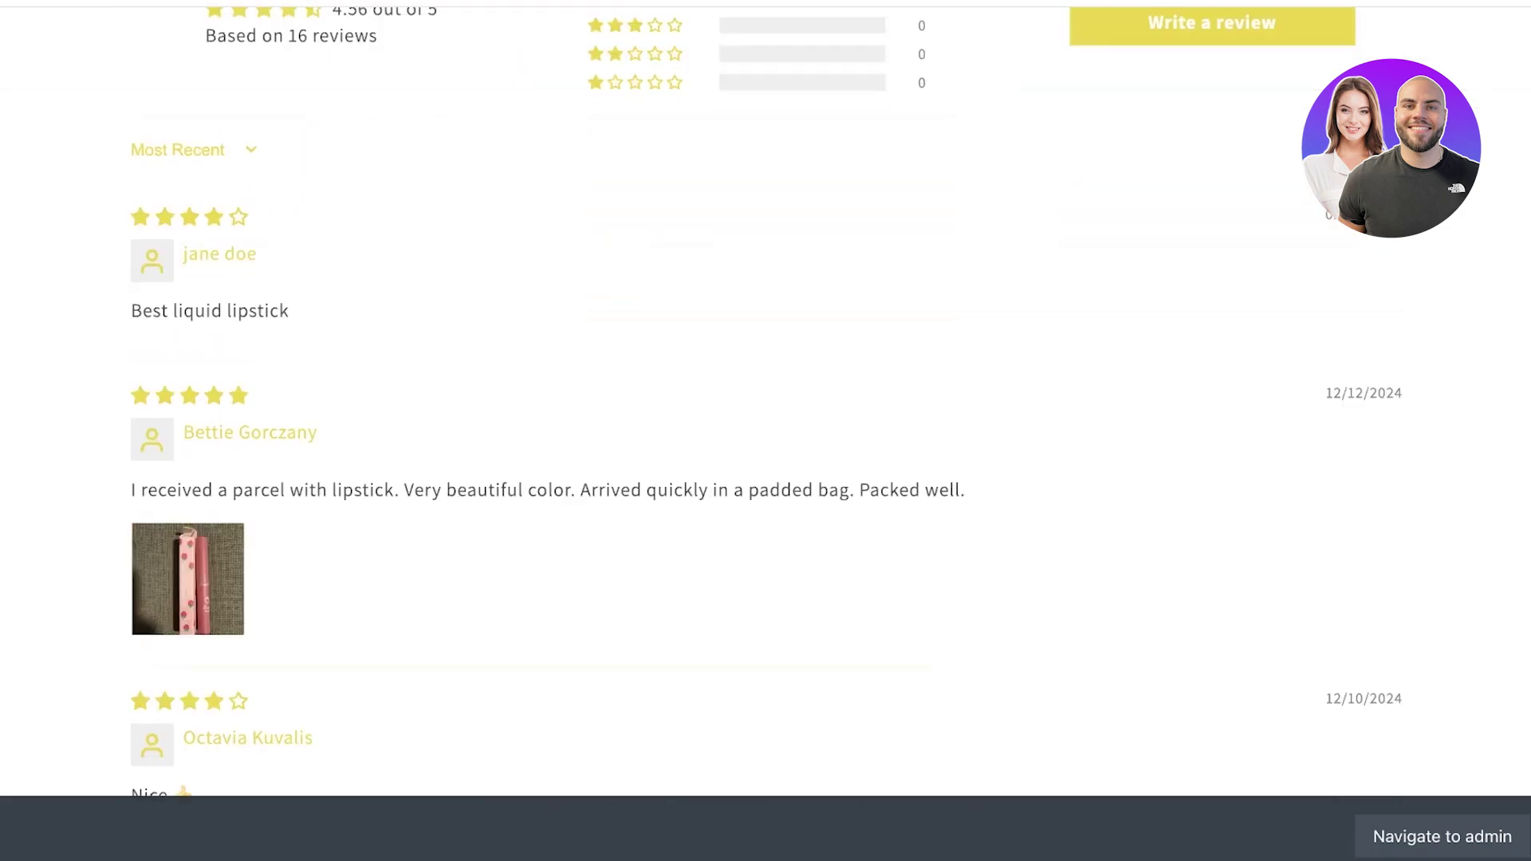
pyautogui.scroll(-8, 765, 431)
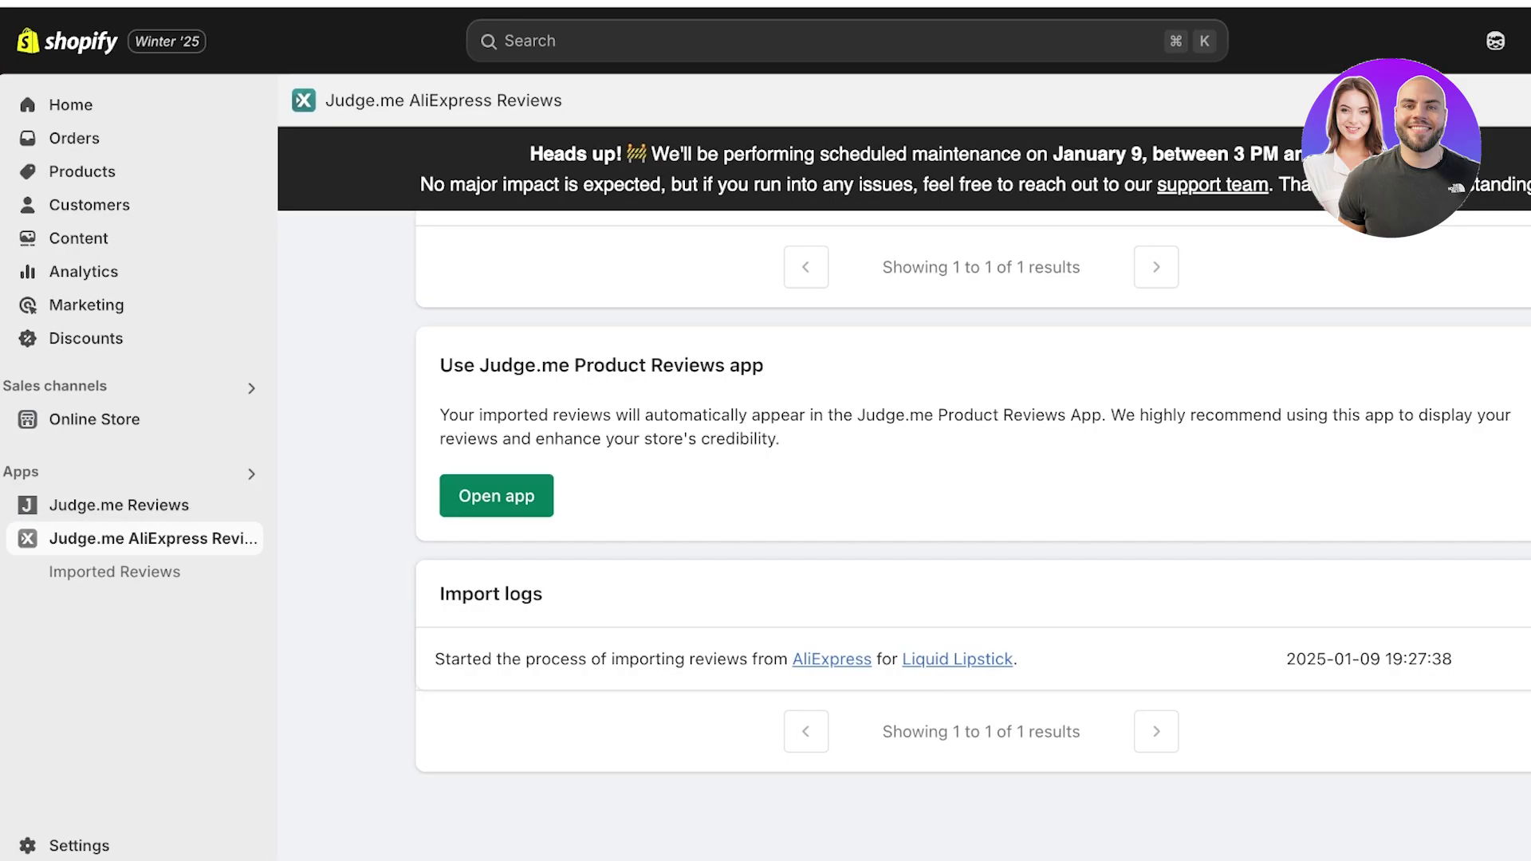
# - Open the Judge.me Manage Reviews dashboard and the padded-bag parcel review's actions menu
pyautogui.click(134, 538)
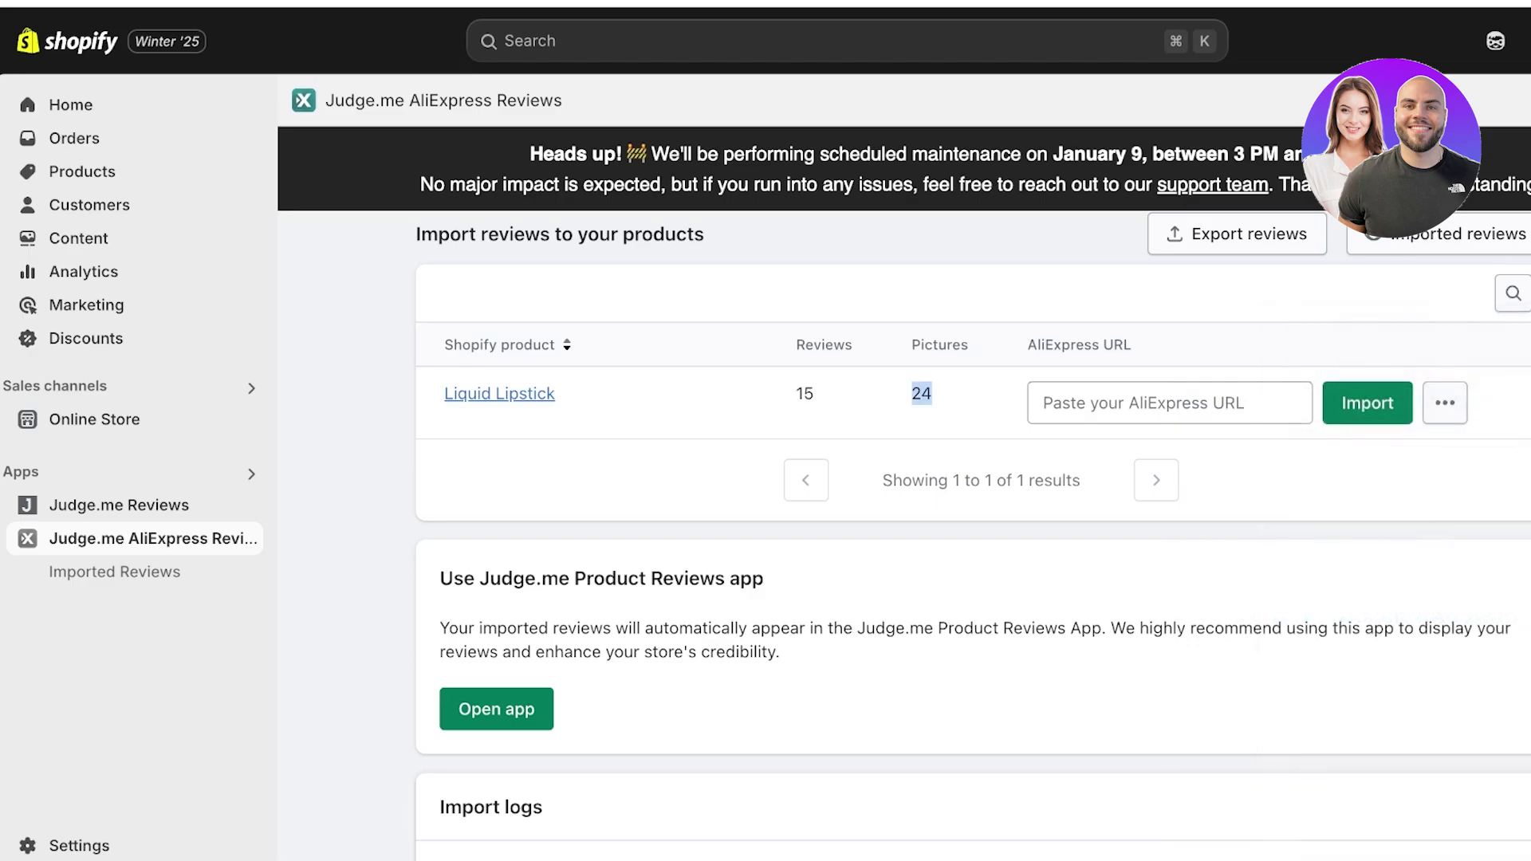
pyautogui.click(119, 505)
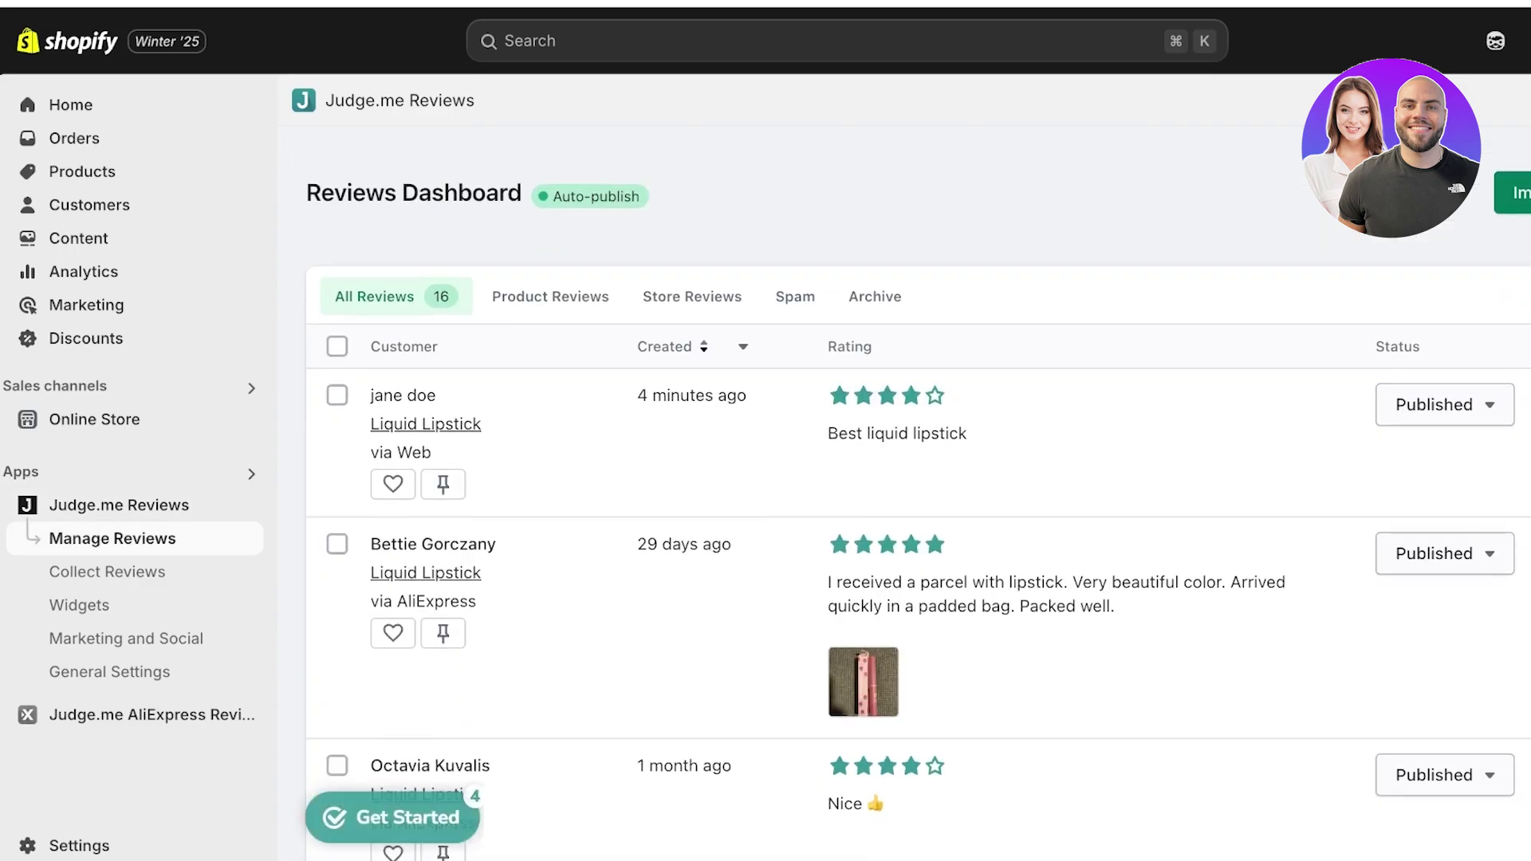
pyautogui.scroll(-3, 917, 493)
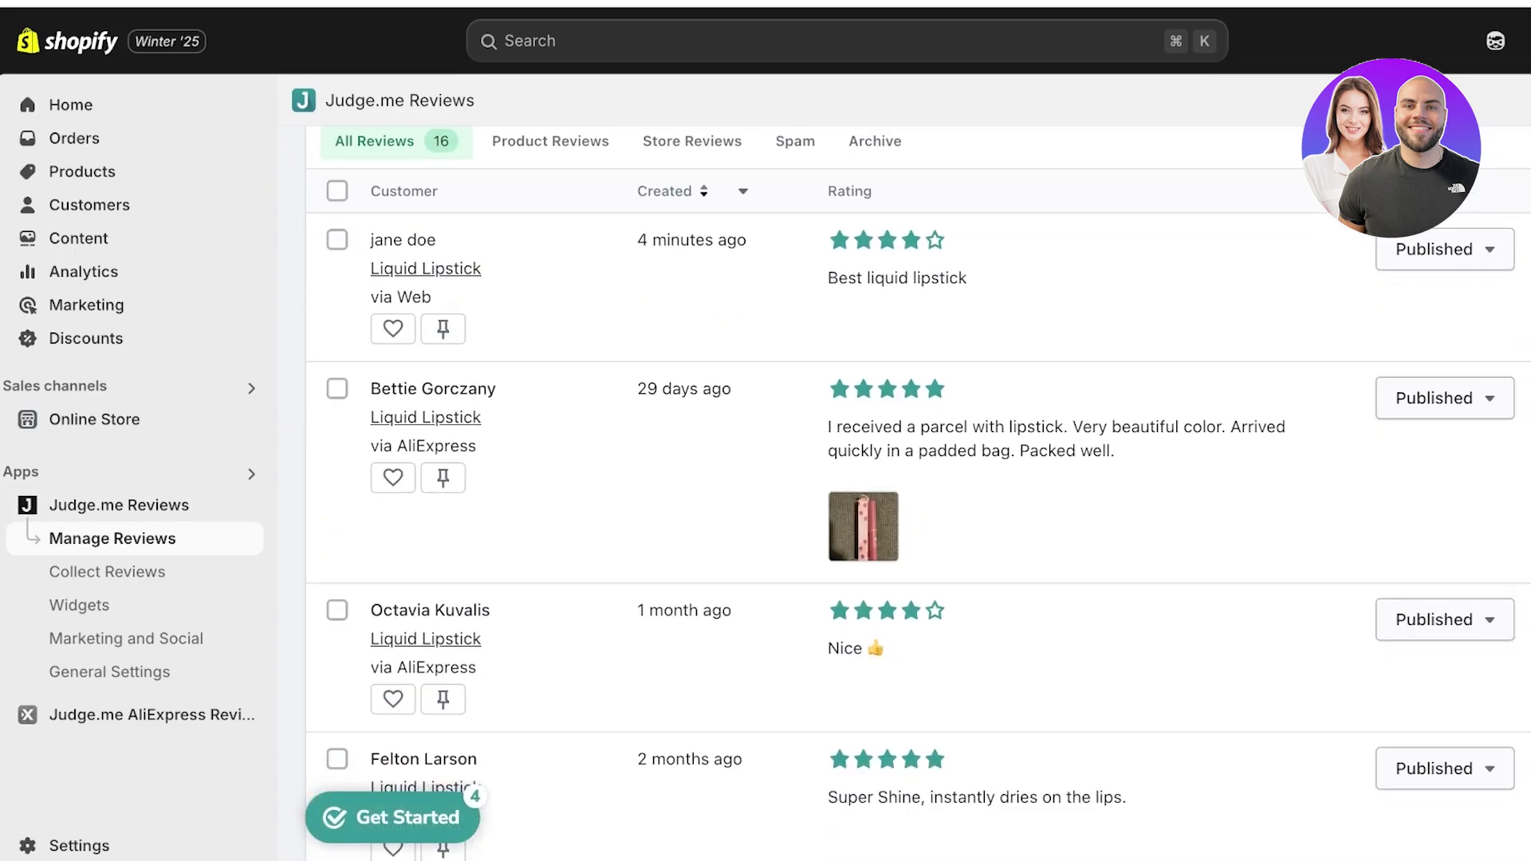
pyautogui.click(1443, 398)
# - Delete the padded-bag parcel review and hide the smells-very-good review
pyautogui.click(1407, 701)
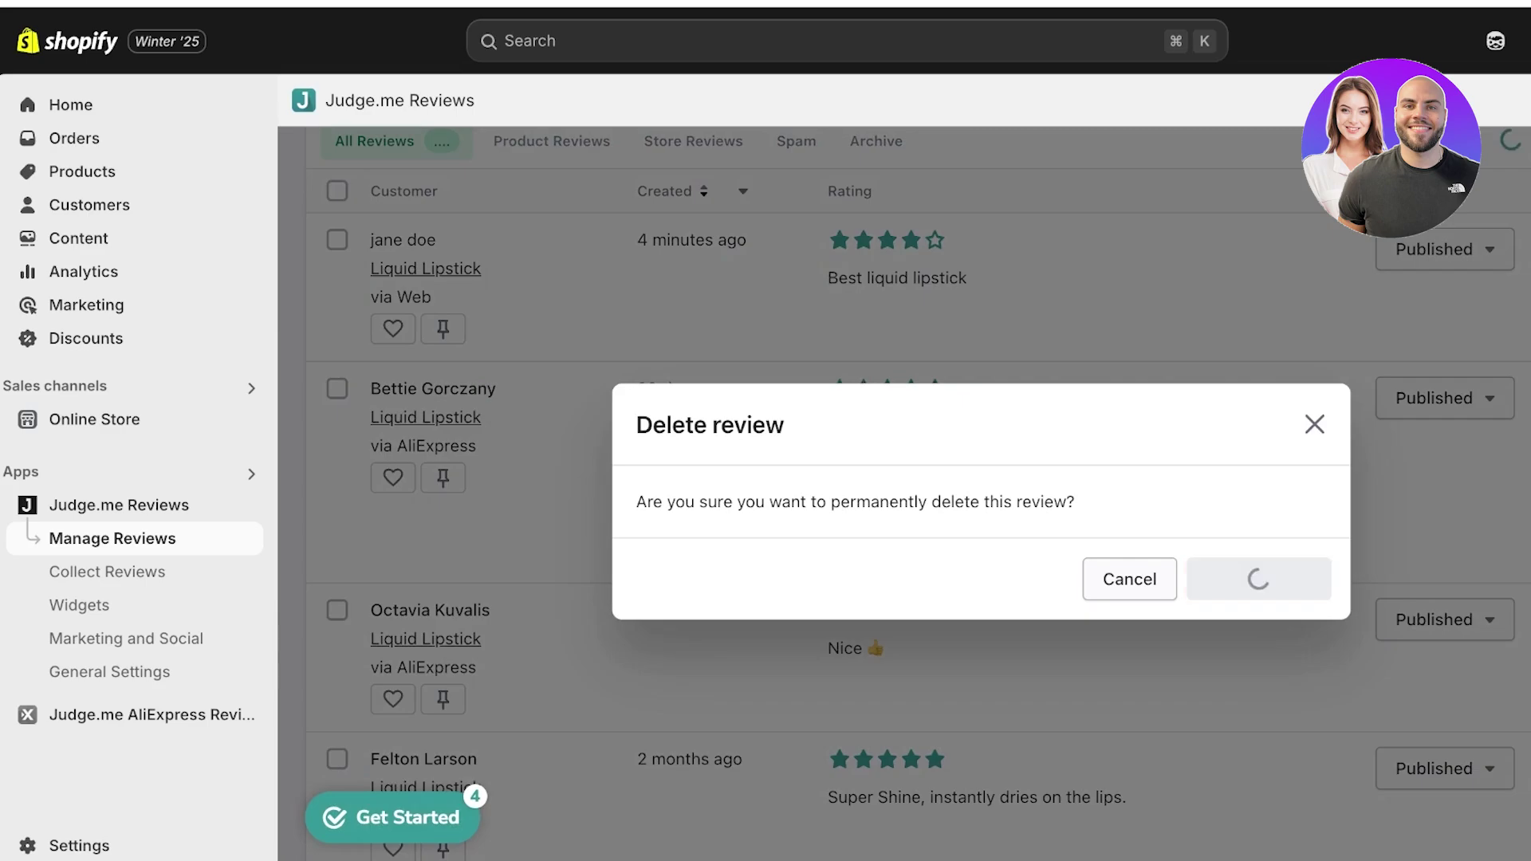
pyautogui.scroll(-7, 917, 494)
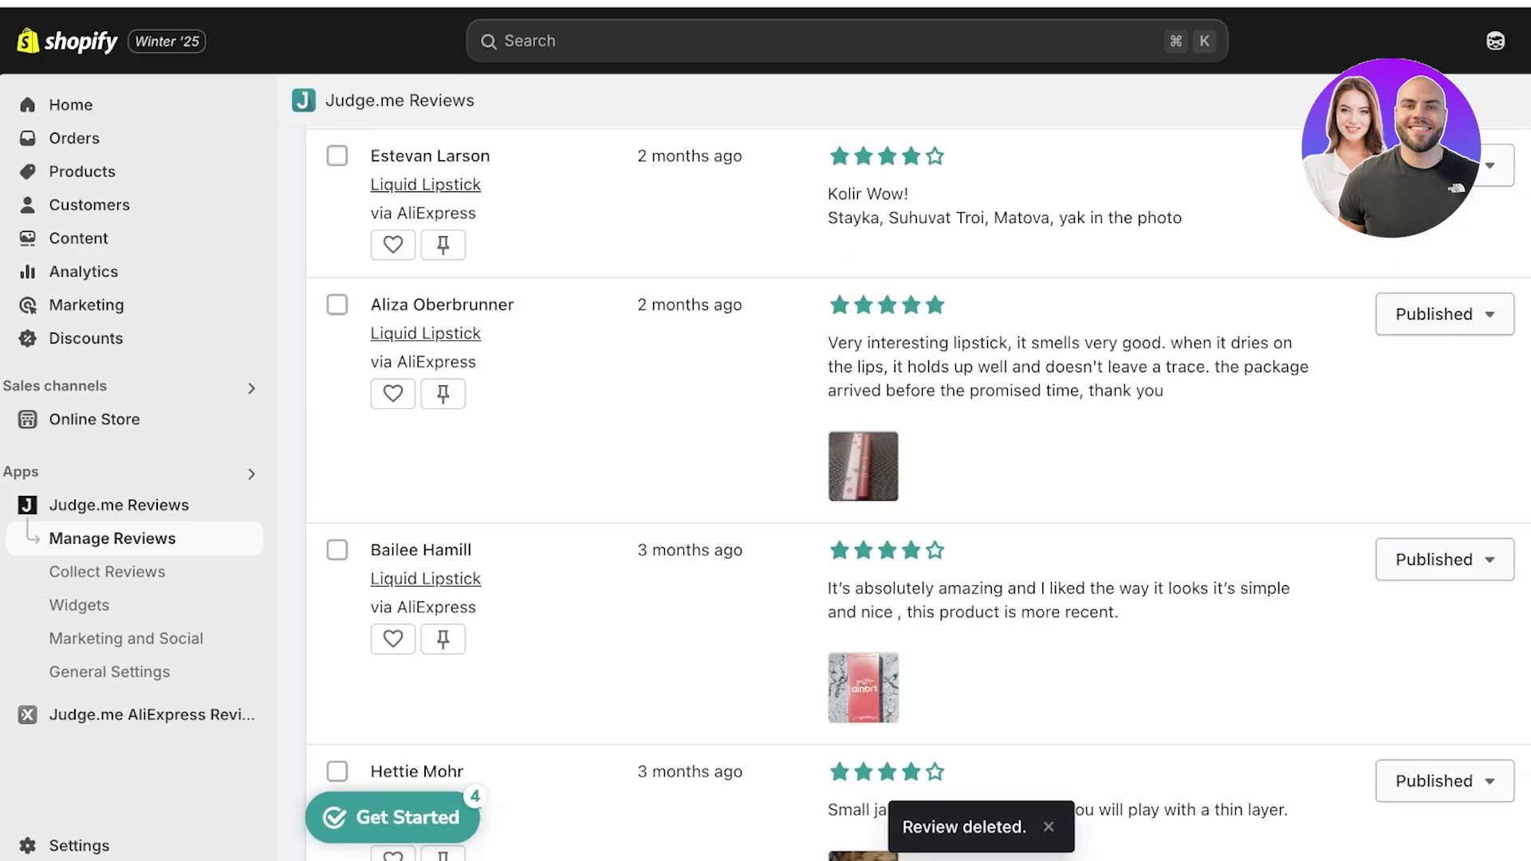
pyautogui.click(1530, 313)
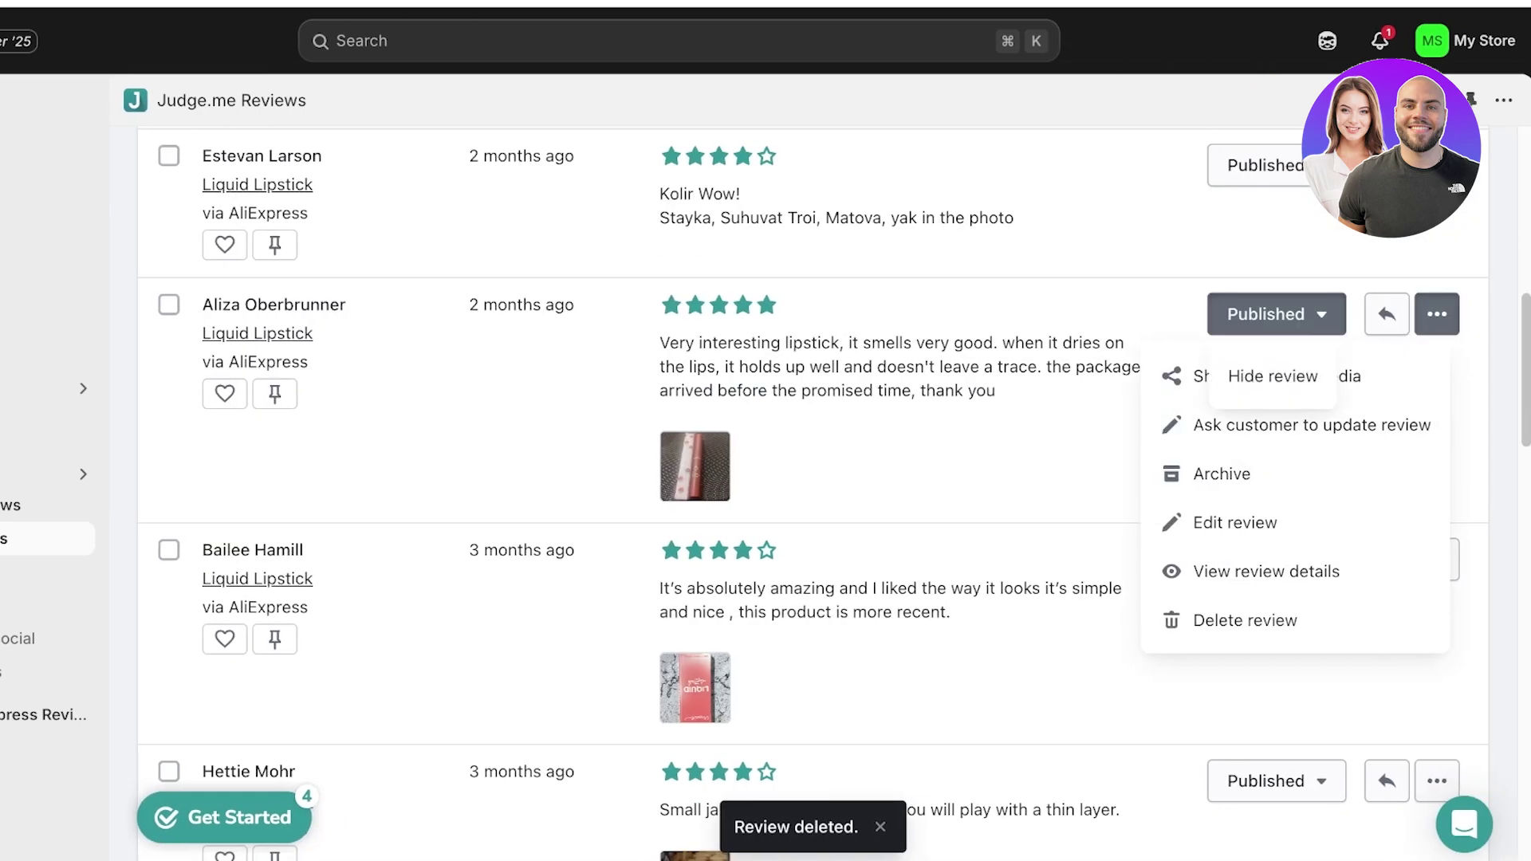
pyautogui.click(1272, 376)
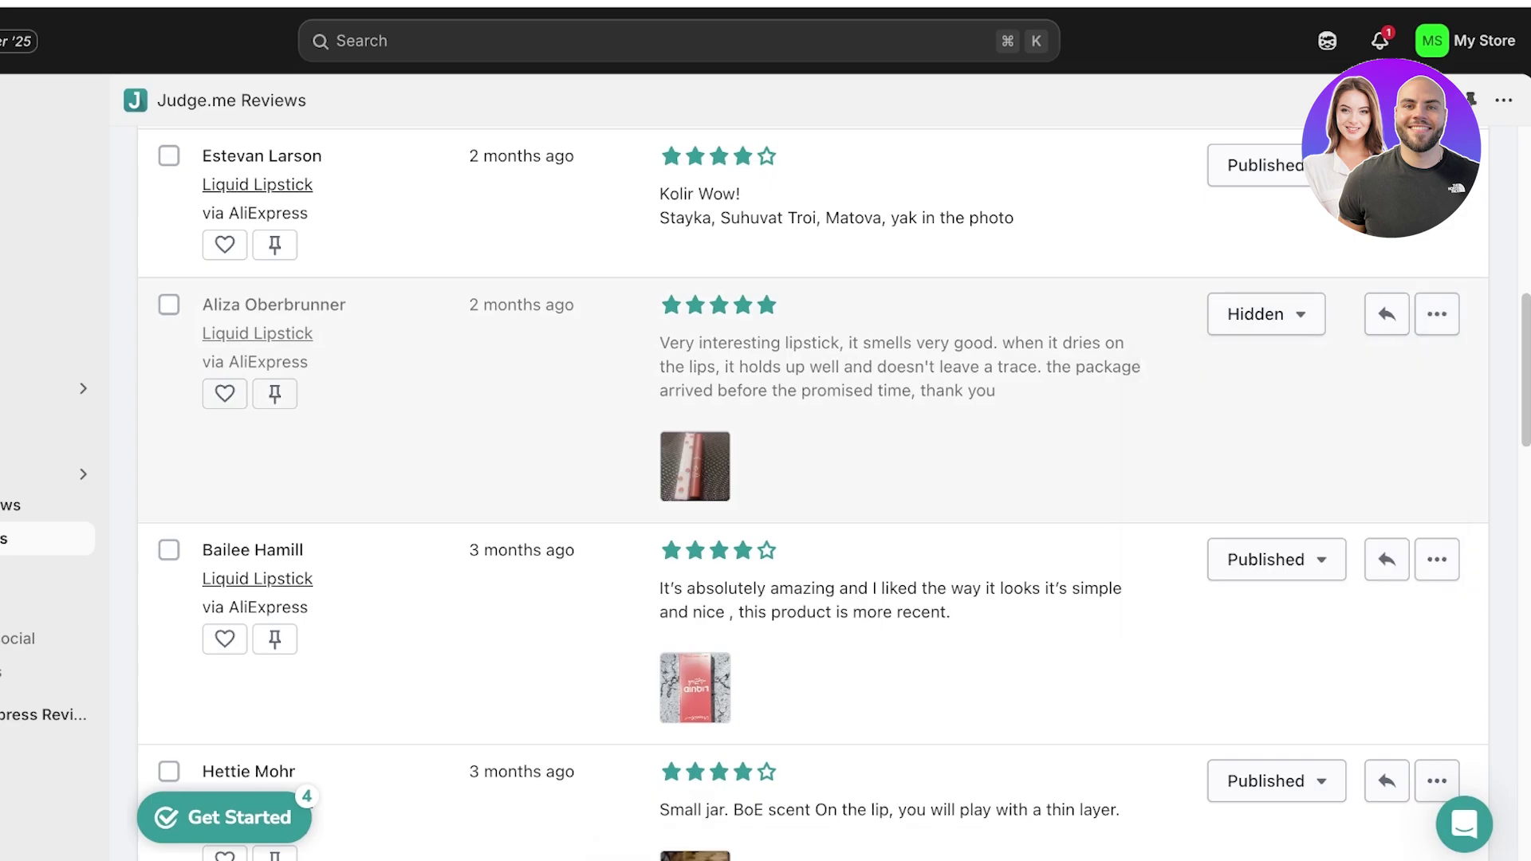
# - Hide the small jar, well-packed goods and matte quick erasable reviews
pyautogui.scroll(-3, 813, 494)
pyautogui.scroll(3, 813, 494)
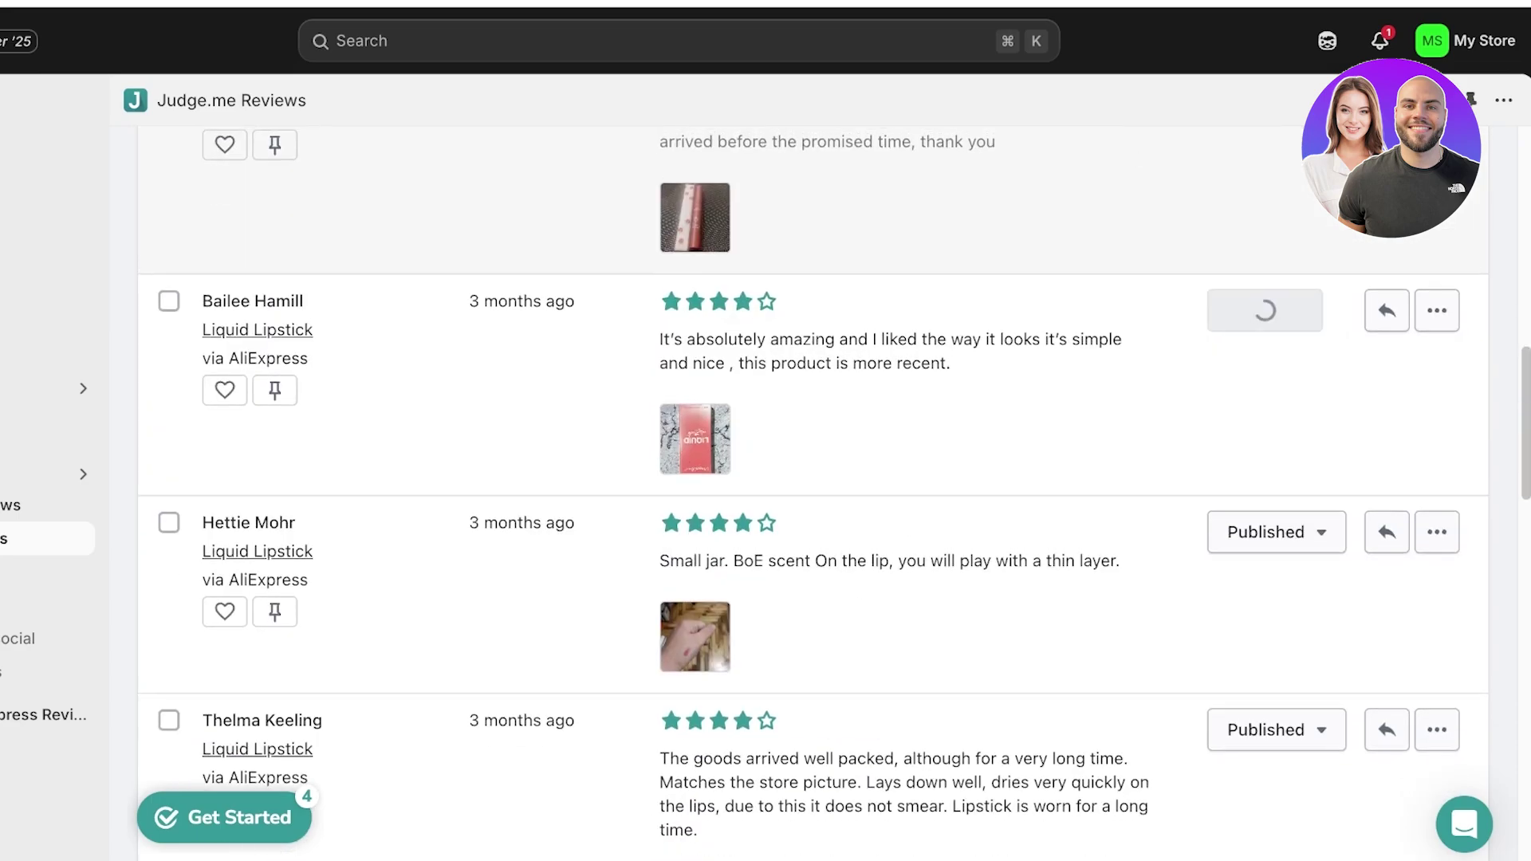
pyautogui.scroll(-3, 813, 494)
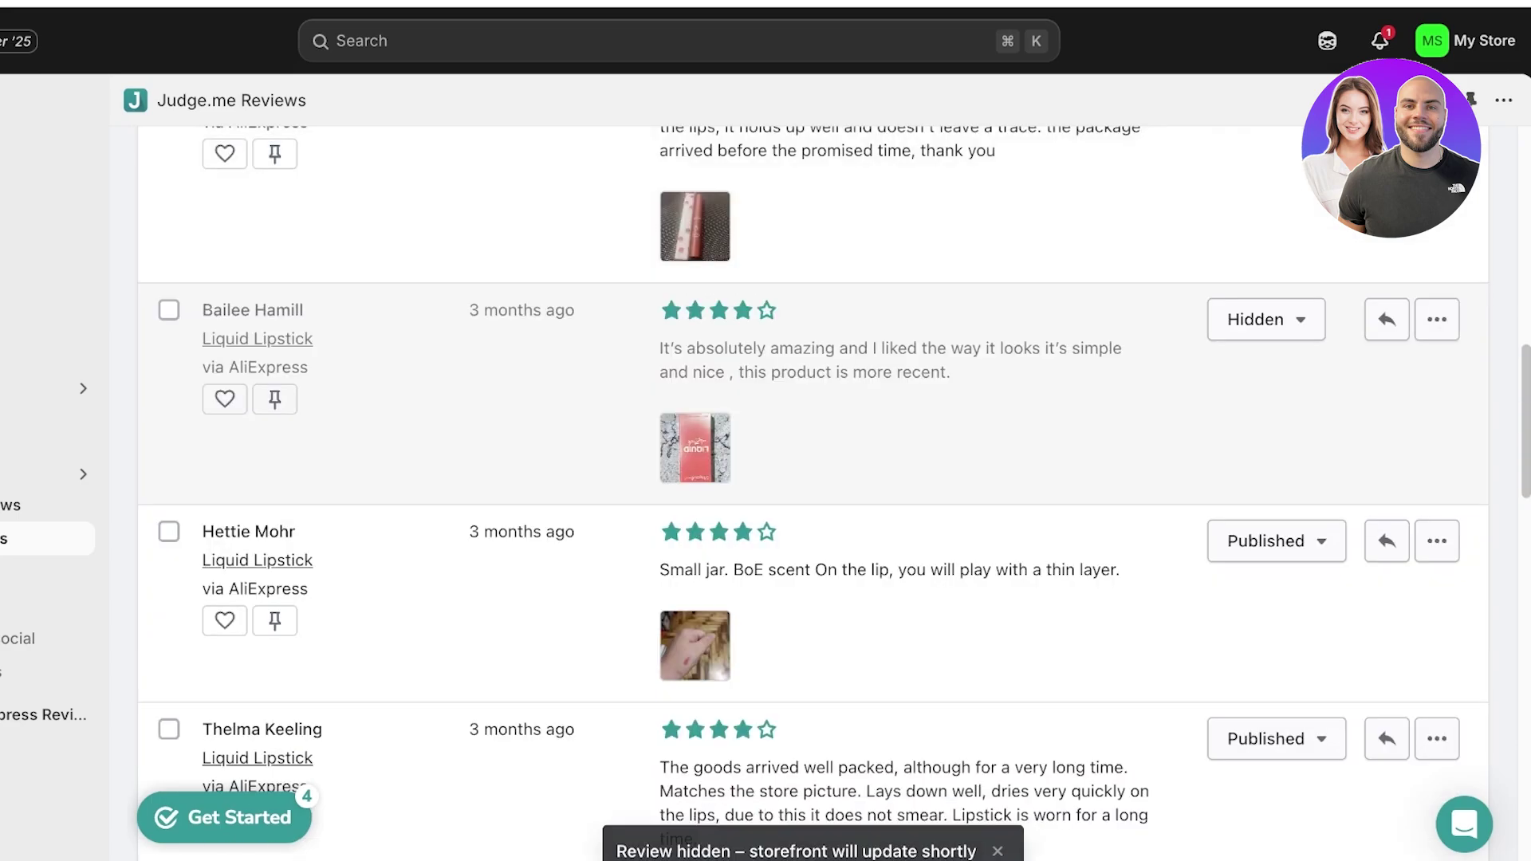
pyautogui.click(1275, 540)
pyautogui.click(1271, 602)
pyautogui.scroll(-6, 813, 494)
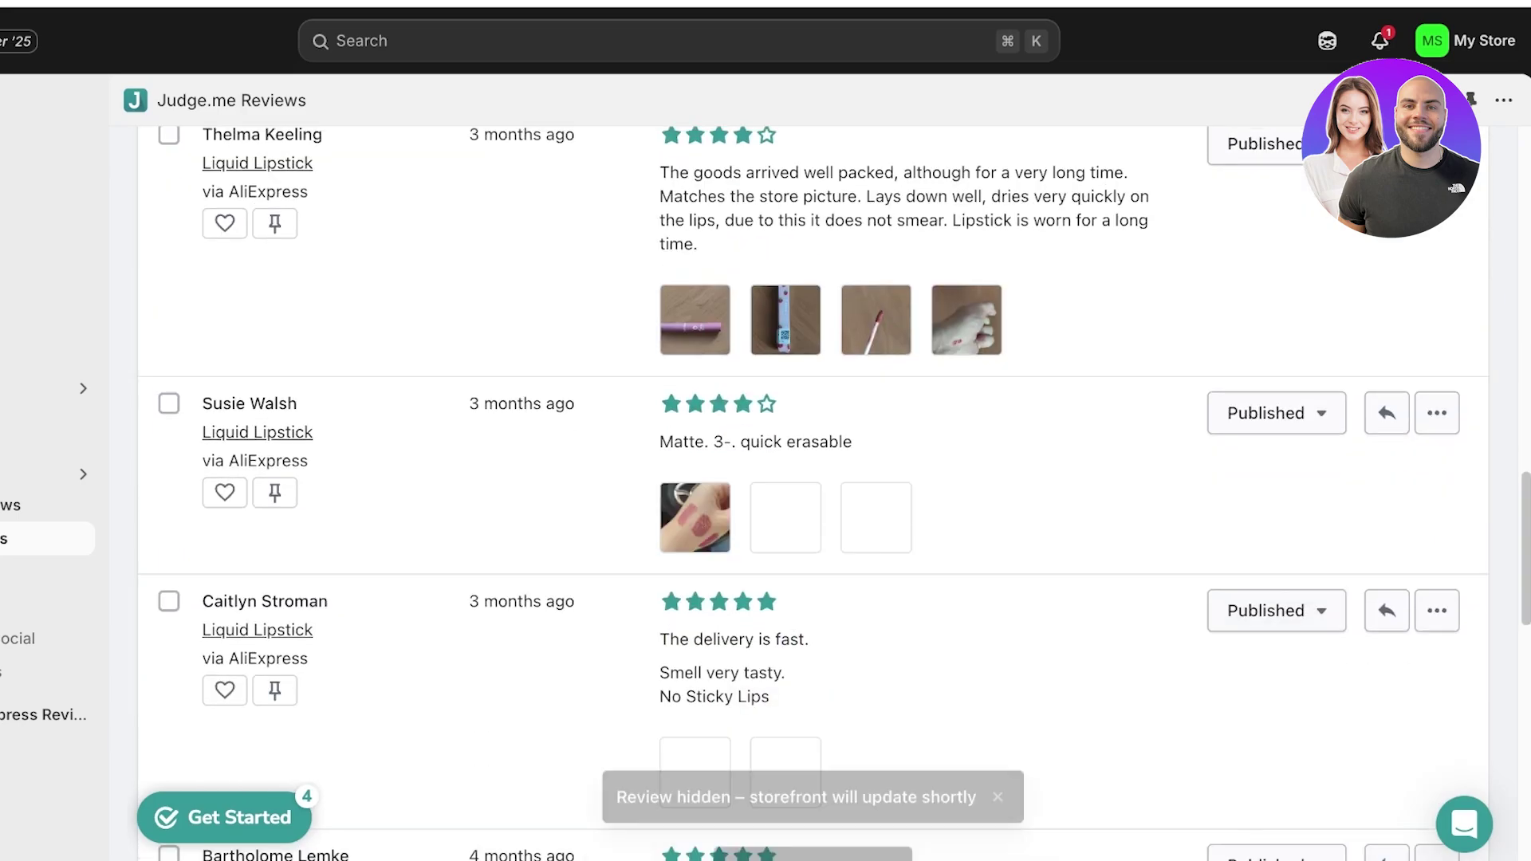
pyautogui.click(1272, 257)
pyautogui.click(1275, 465)
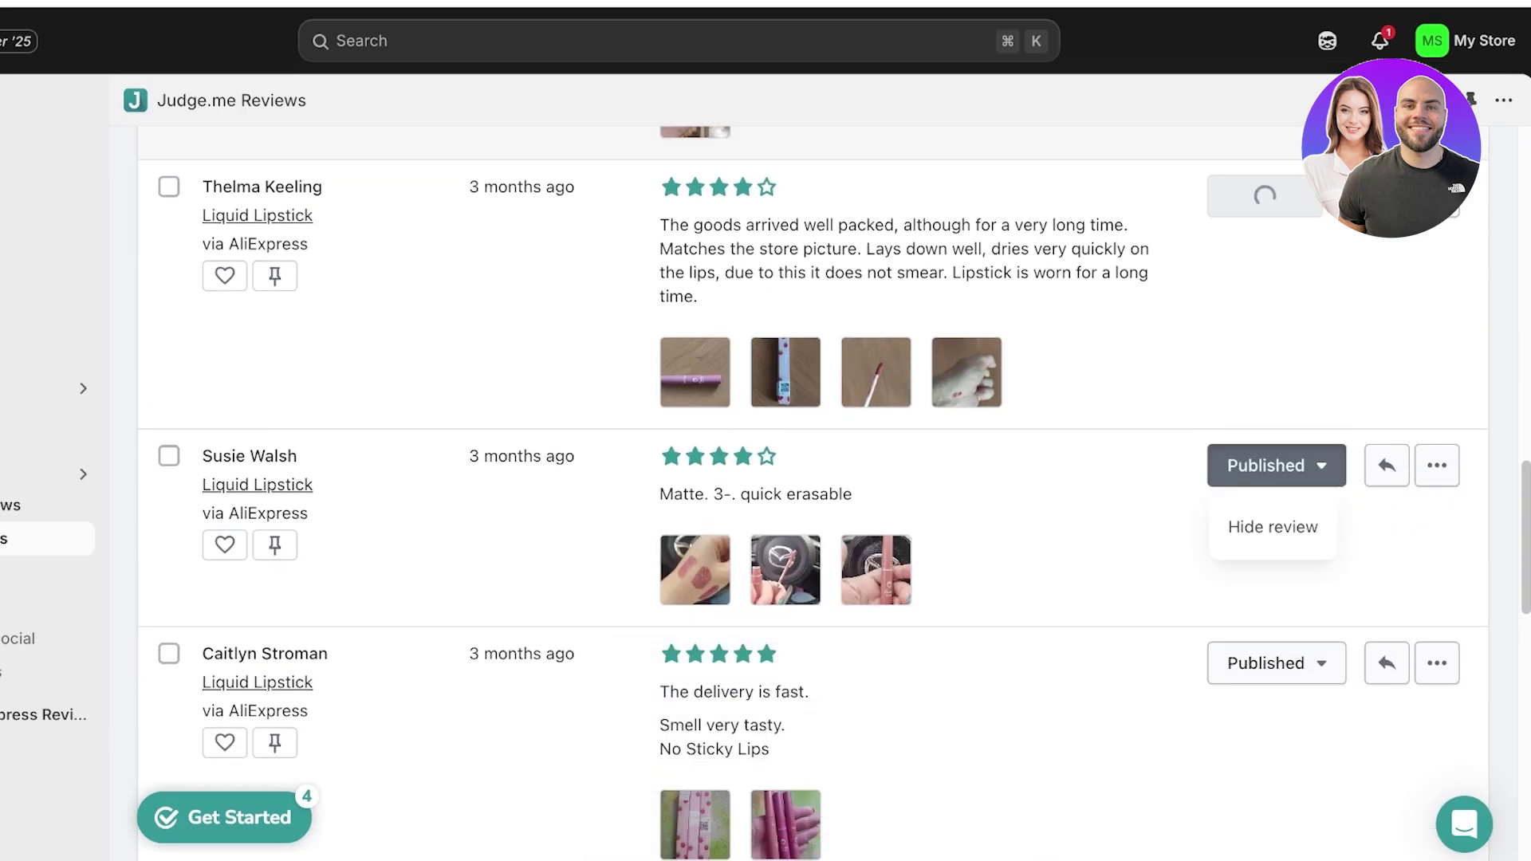
pyautogui.click(1273, 528)
# - Hide the fast delivery, half-man smell and brushed color reviews
pyautogui.scroll(-1, 814, 494)
pyautogui.click(1275, 620)
pyautogui.click(1272, 684)
pyautogui.scroll(-7, 814, 494)
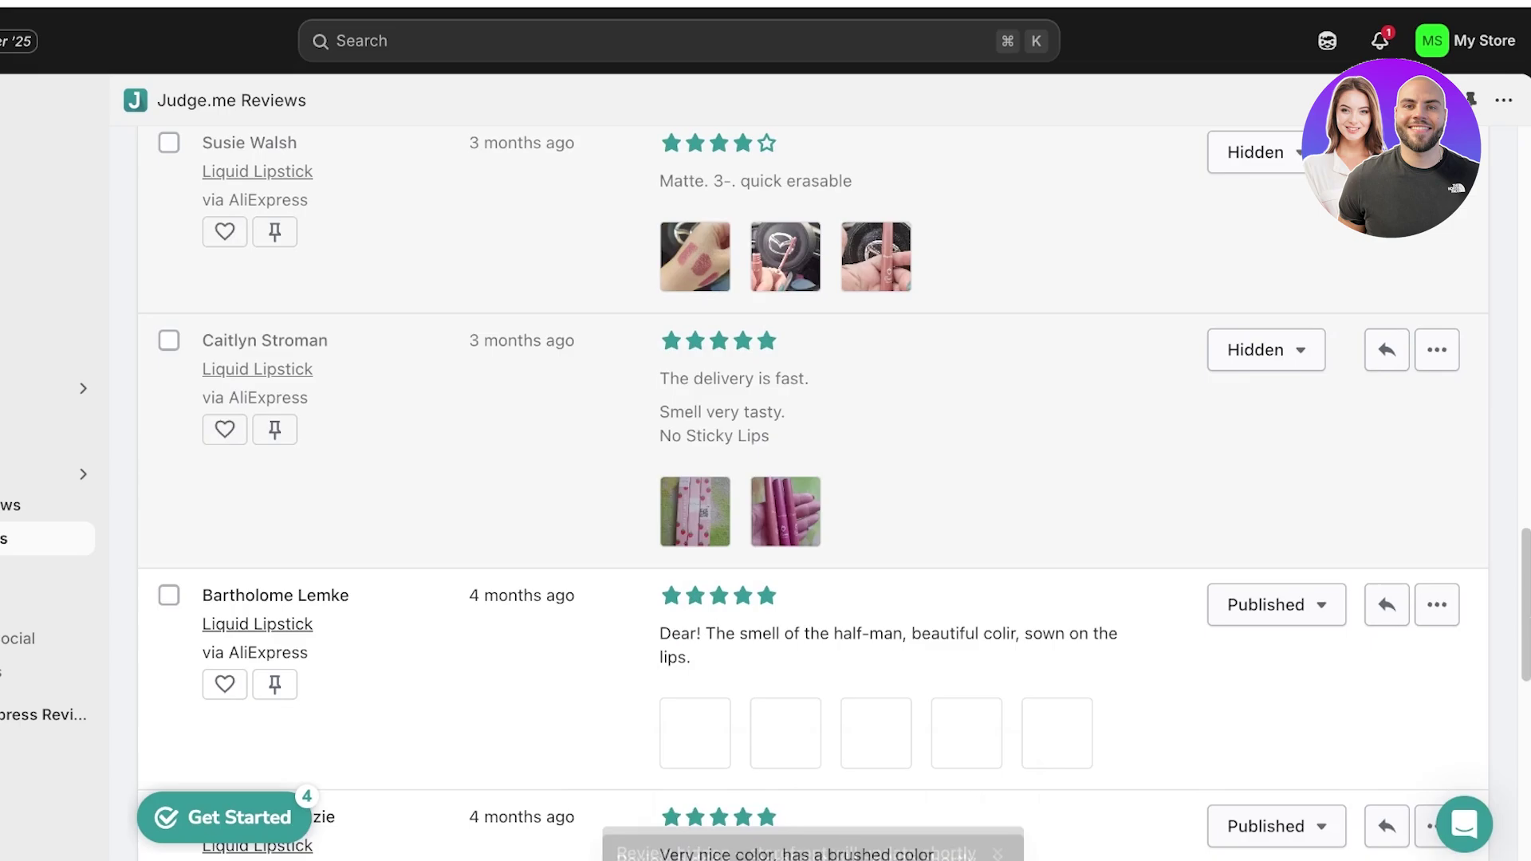
pyautogui.click(1275, 290)
pyautogui.click(1271, 352)
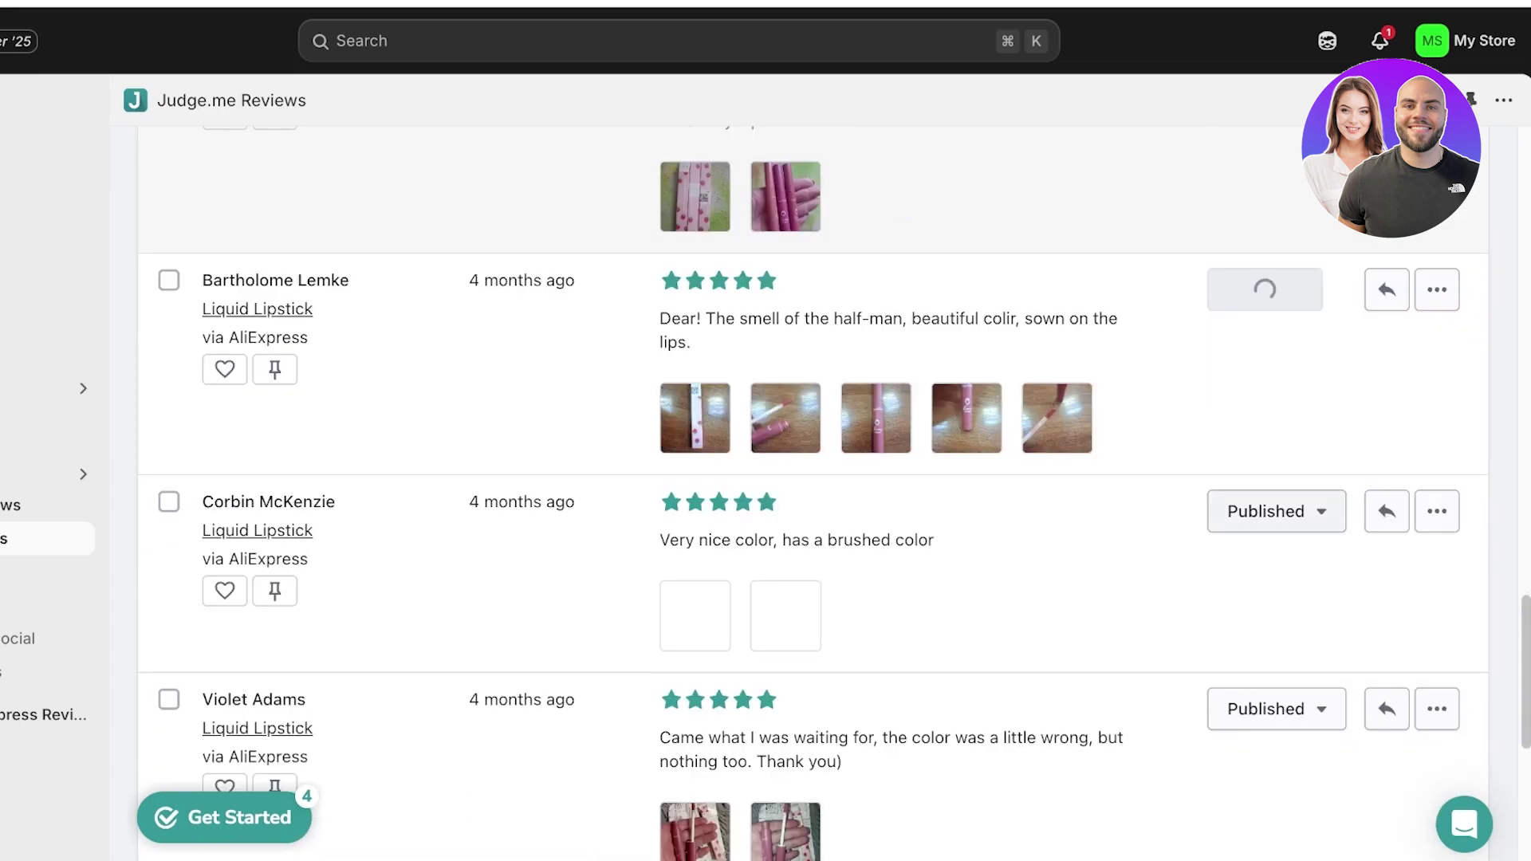
pyautogui.click(1275, 511)
pyautogui.click(1271, 571)
# - Hide the color-was-a-little-wrong and Thin shvidka shipping reviews
pyautogui.scroll(-1, 814, 495)
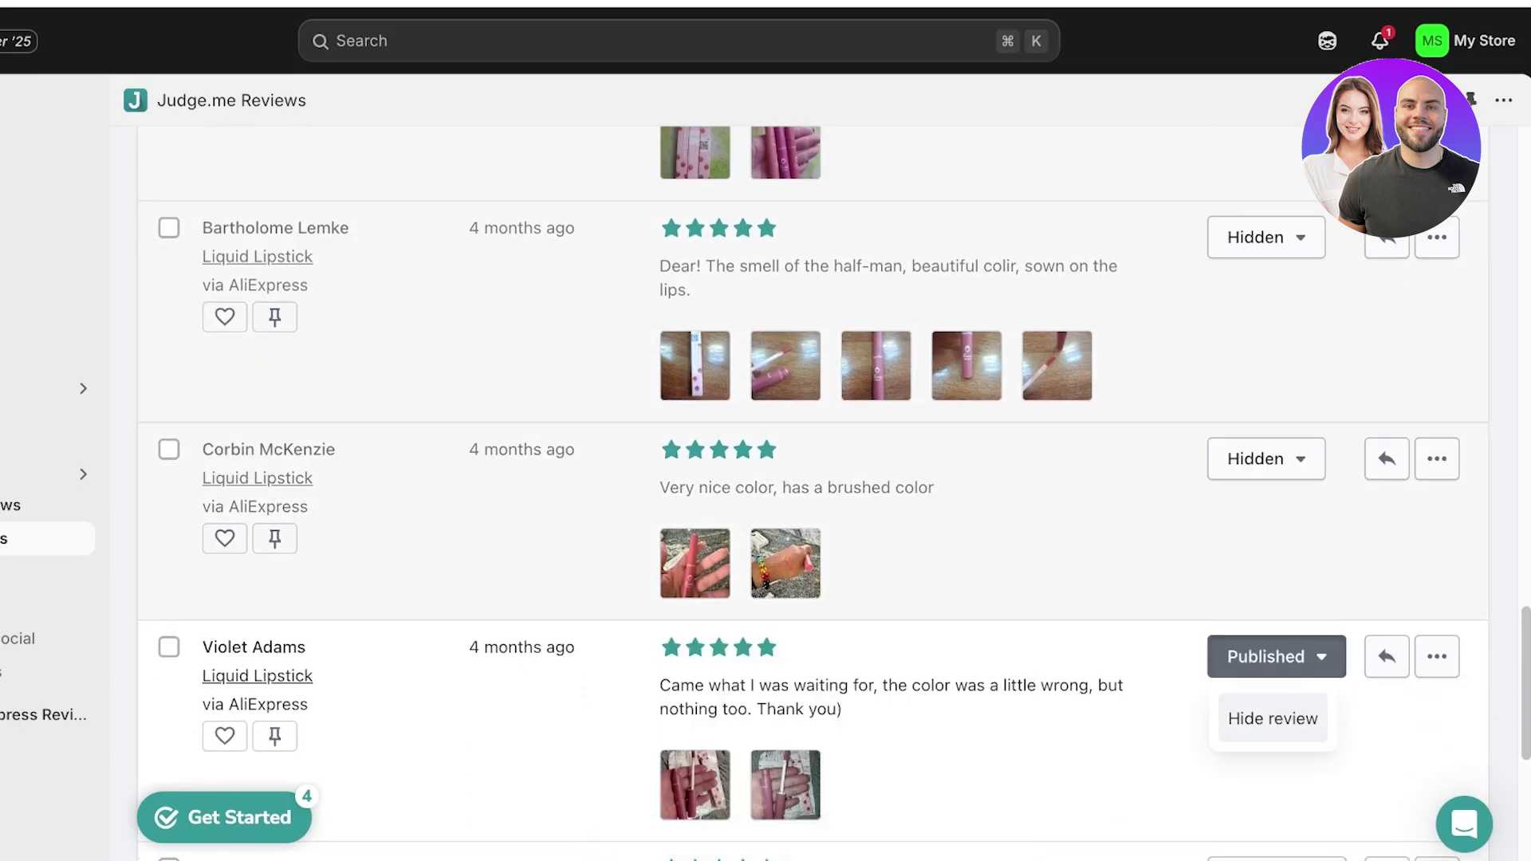
pyautogui.click(1273, 719)
pyautogui.scroll(-5, 813, 494)
pyautogui.click(1275, 444)
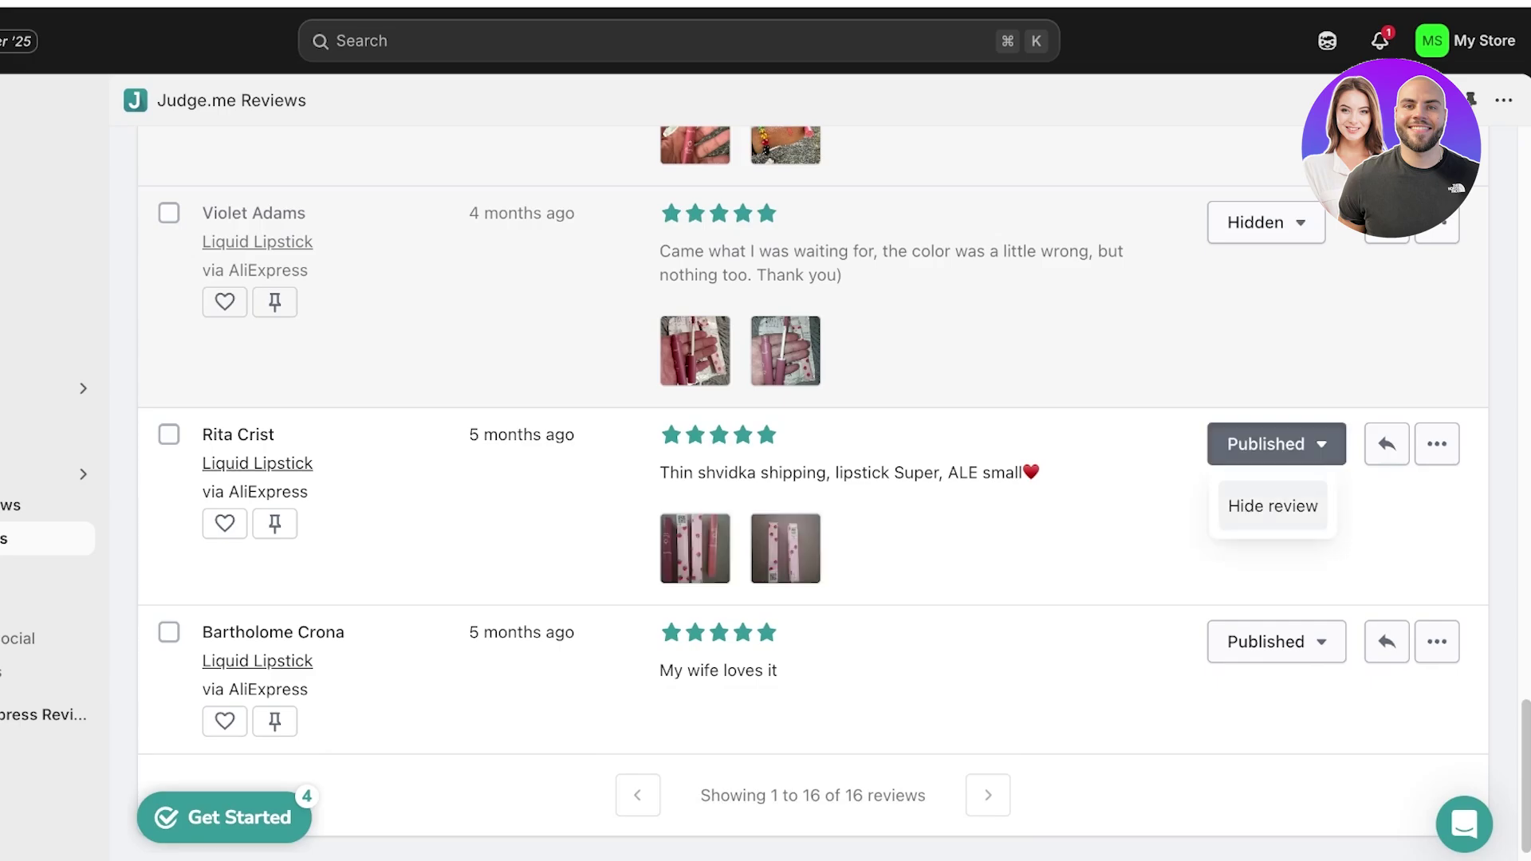
pyautogui.click(1272, 506)
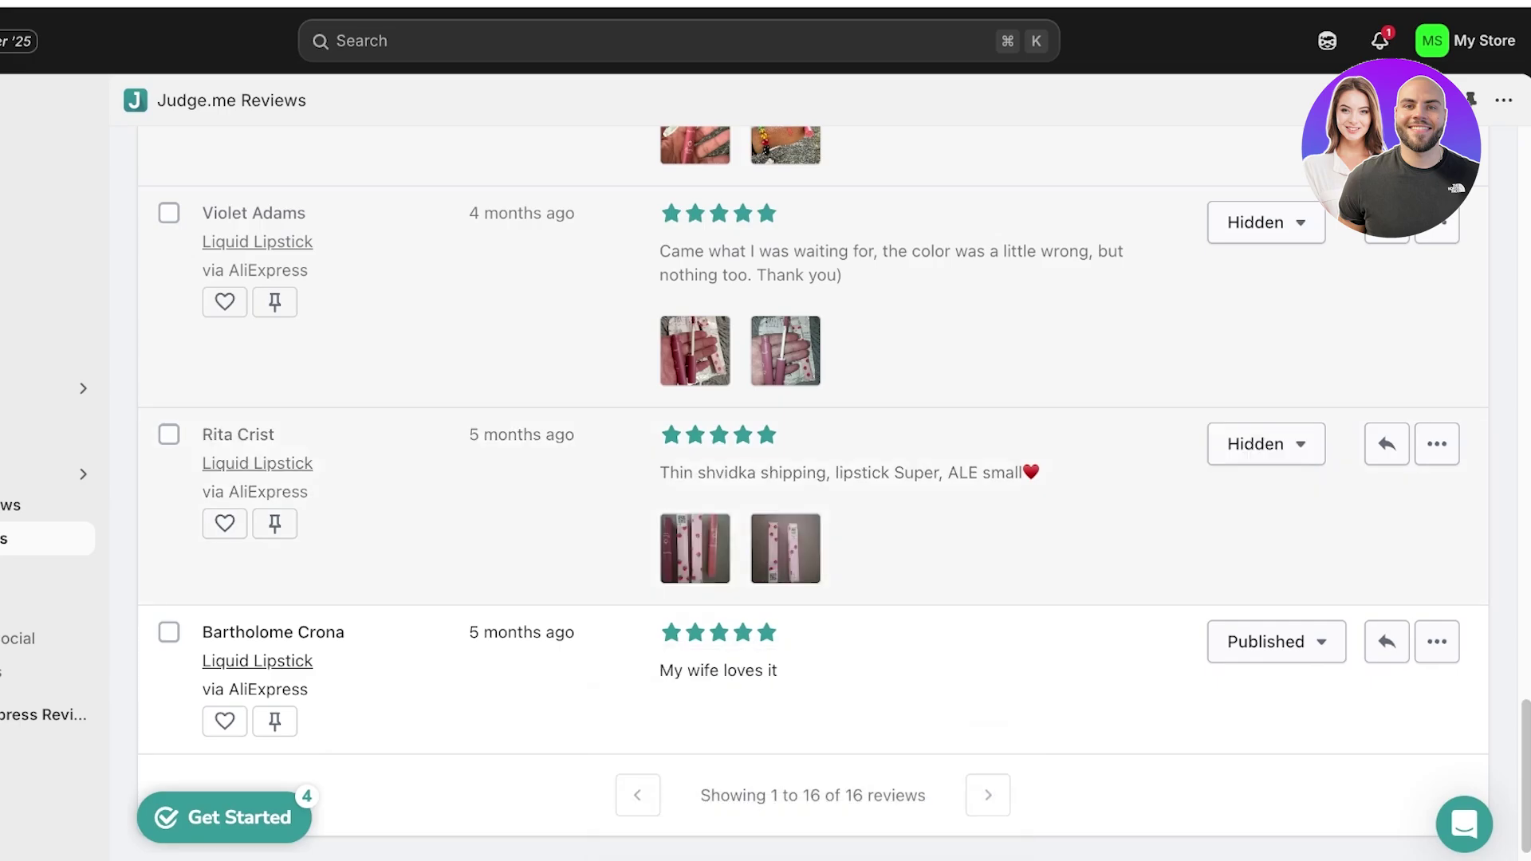
pyautogui.scroll(15, 813, 478)
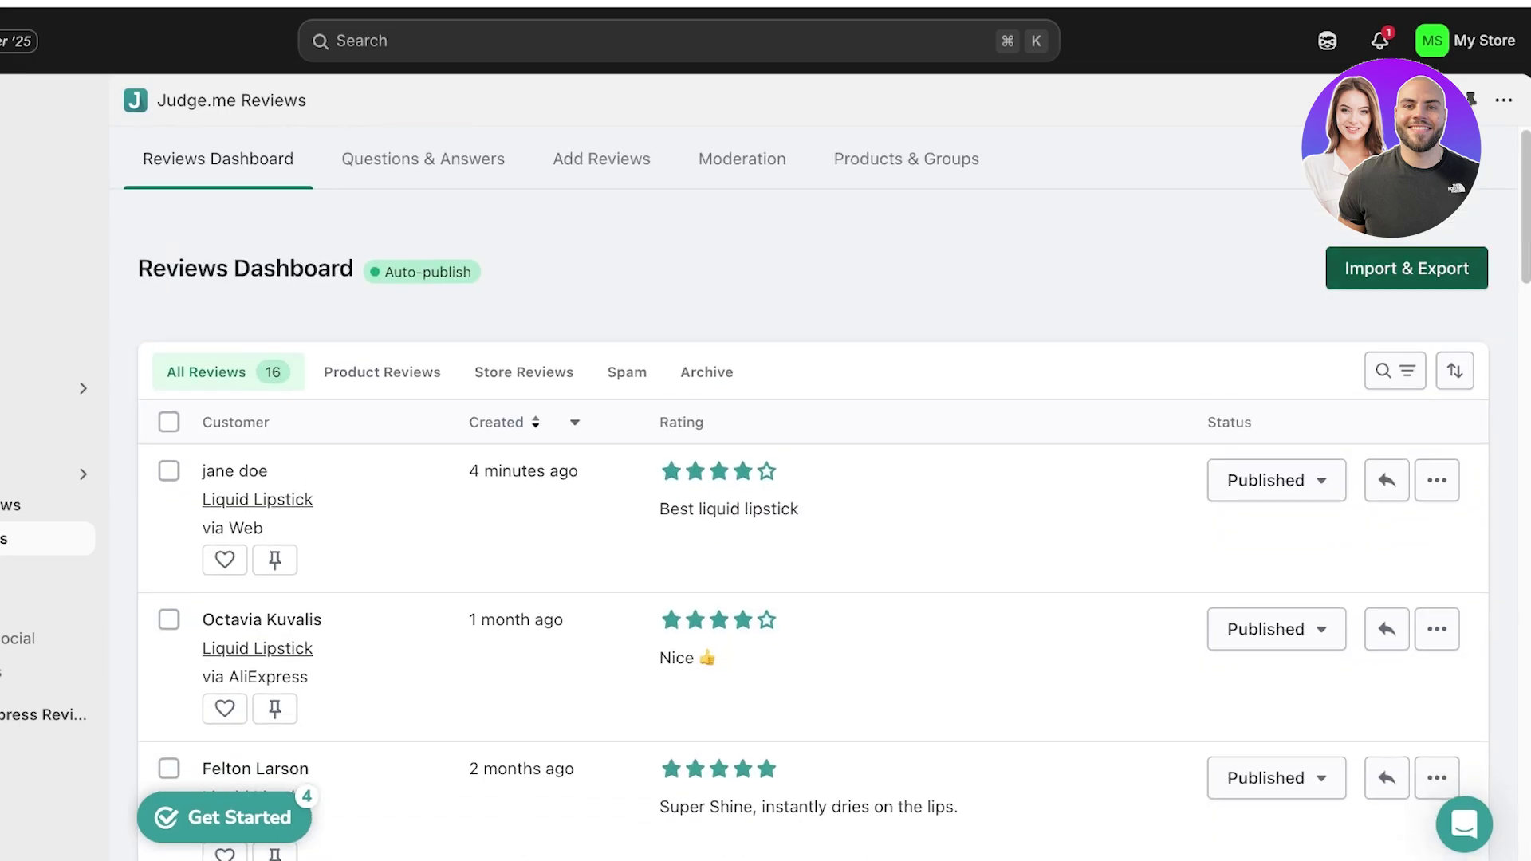
# - Filter Judge.me to the 15 product reviews, look them over, then go to admin Home
pyautogui.click(382, 371)
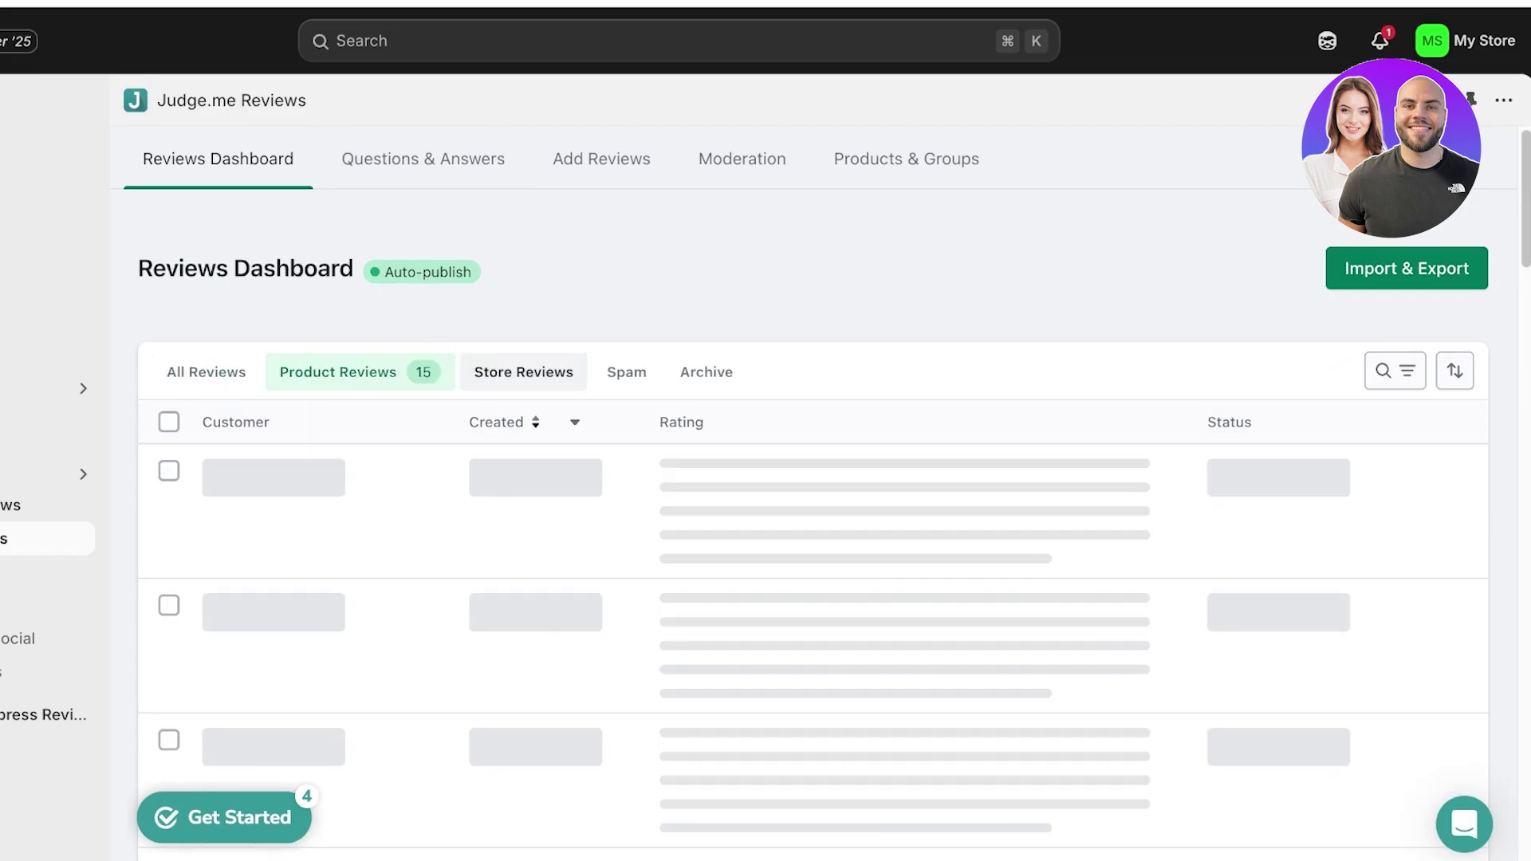
pyautogui.scroll(-6, 813, 478)
pyautogui.scroll(8, 813, 479)
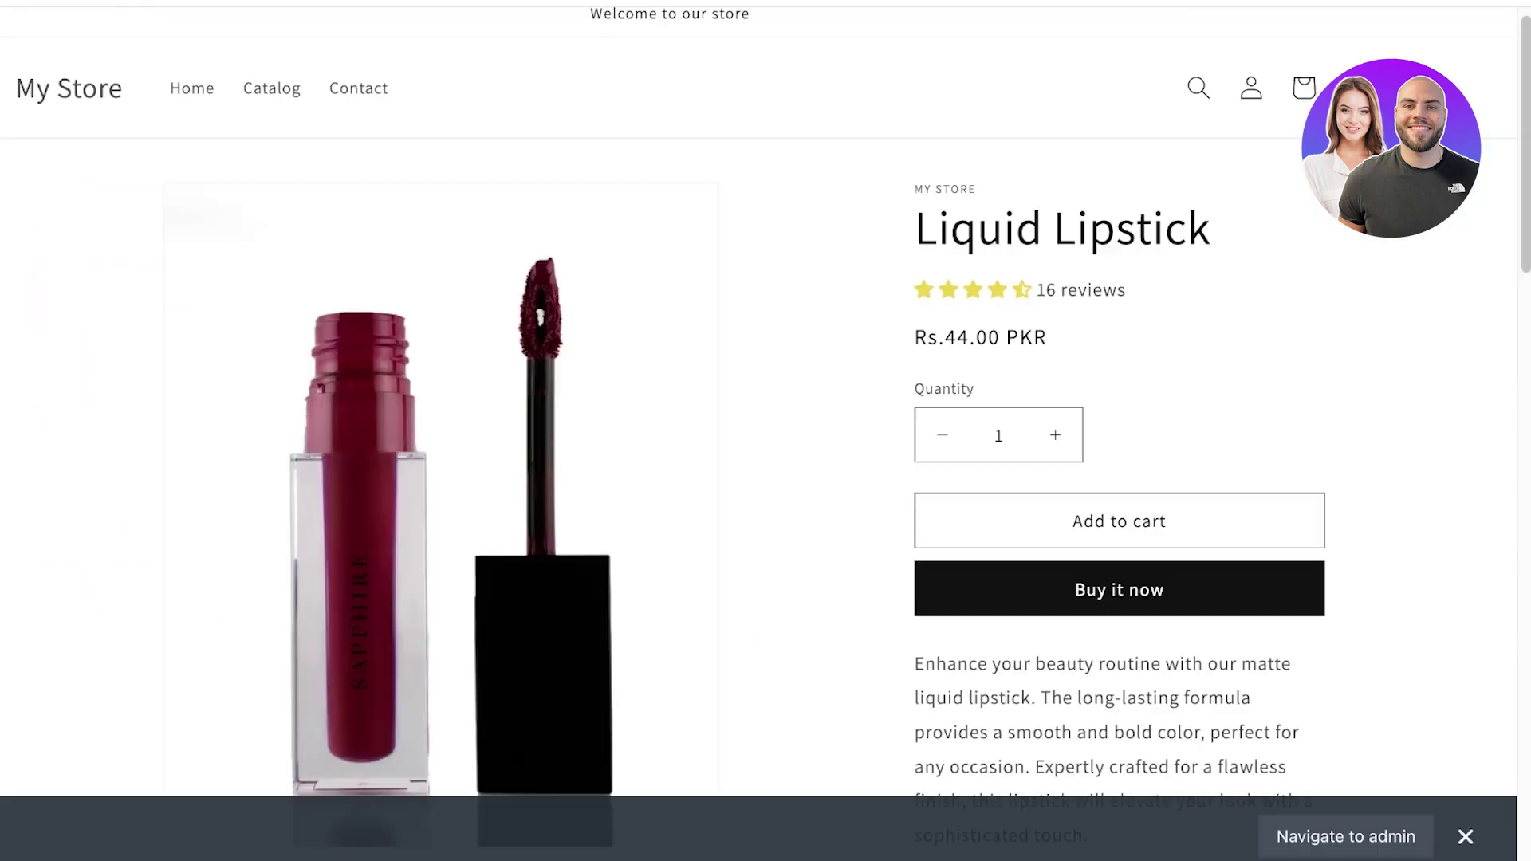
pyautogui.scroll(-20, 765, 430)
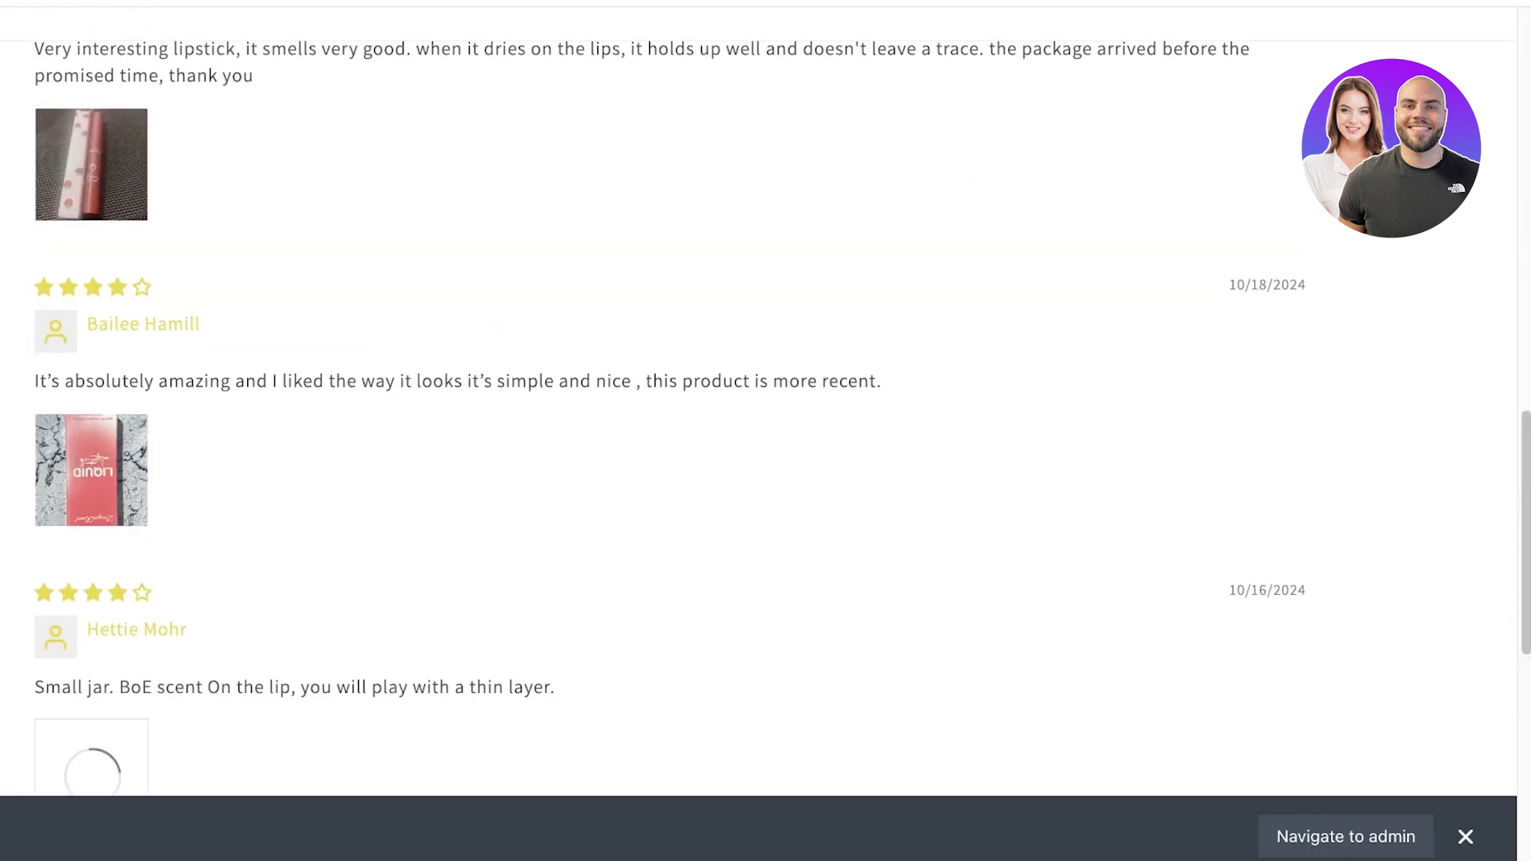
pyautogui.scroll(-5, 765, 431)
pyautogui.scroll(-3, 765, 431)
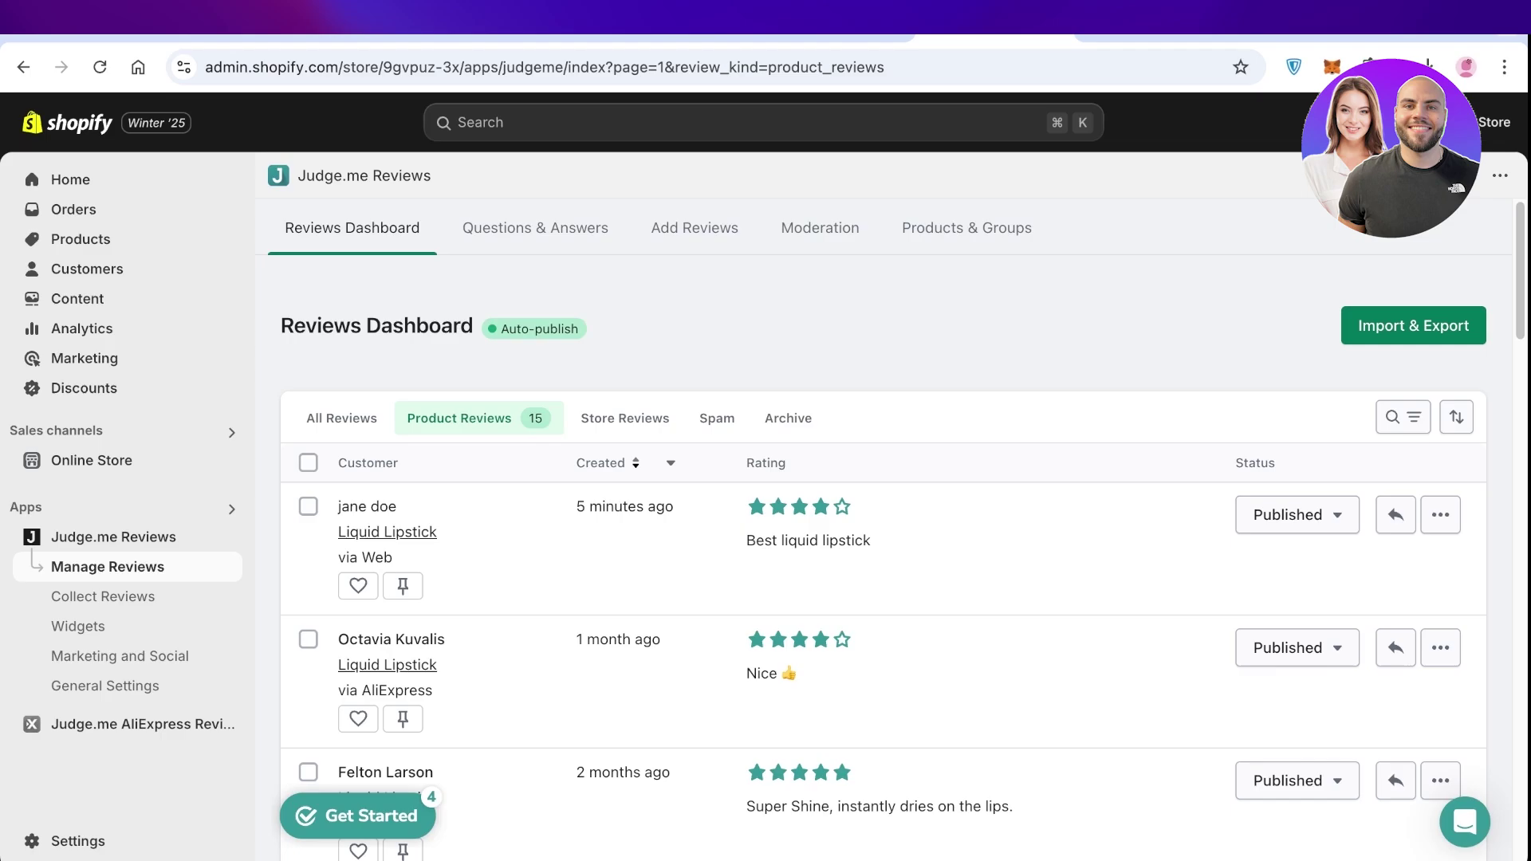
pyautogui.click(70, 180)
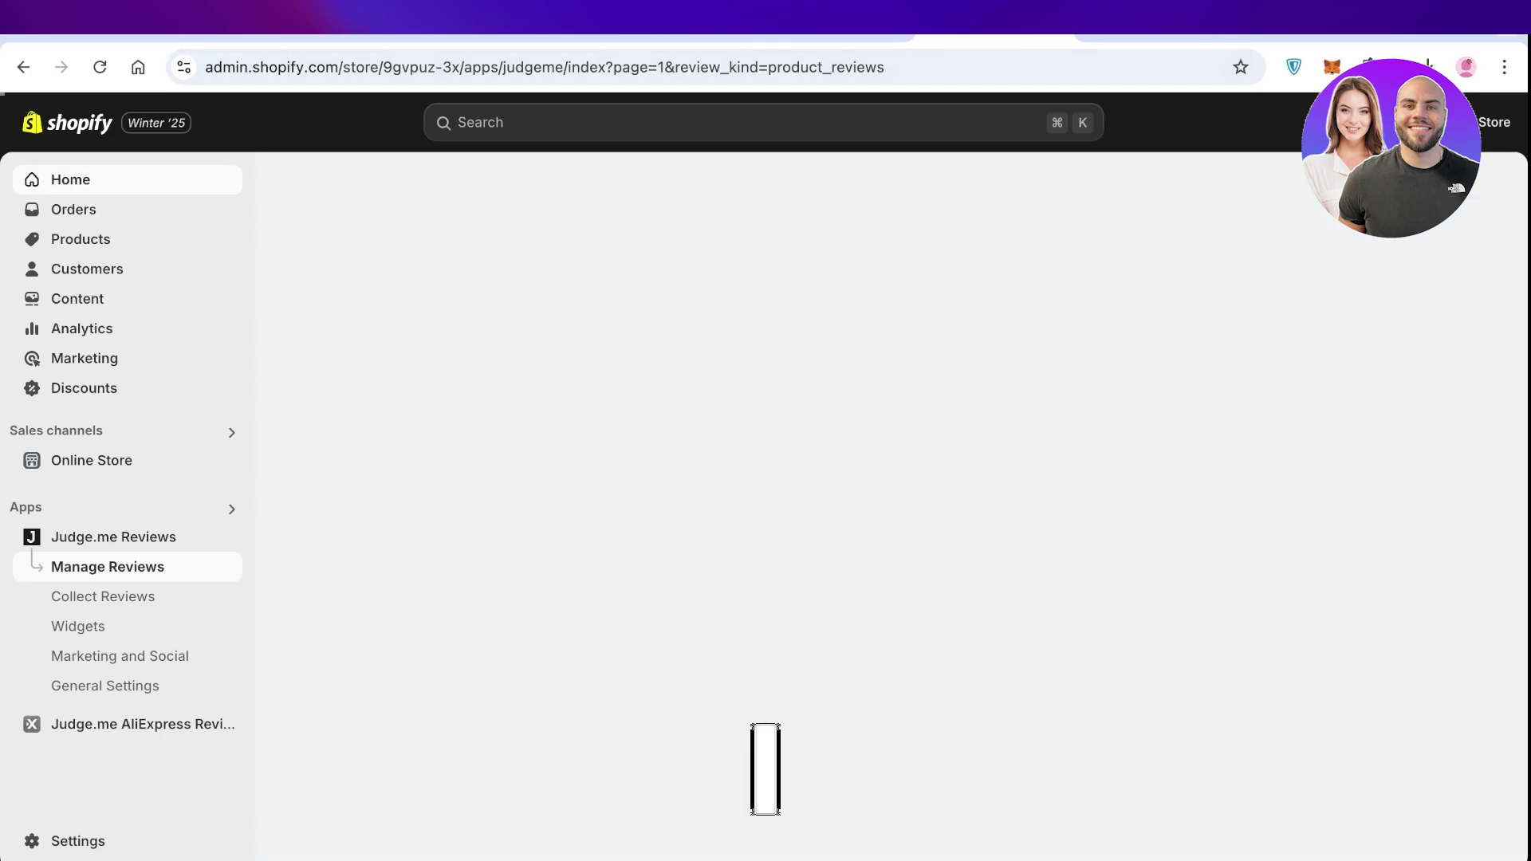